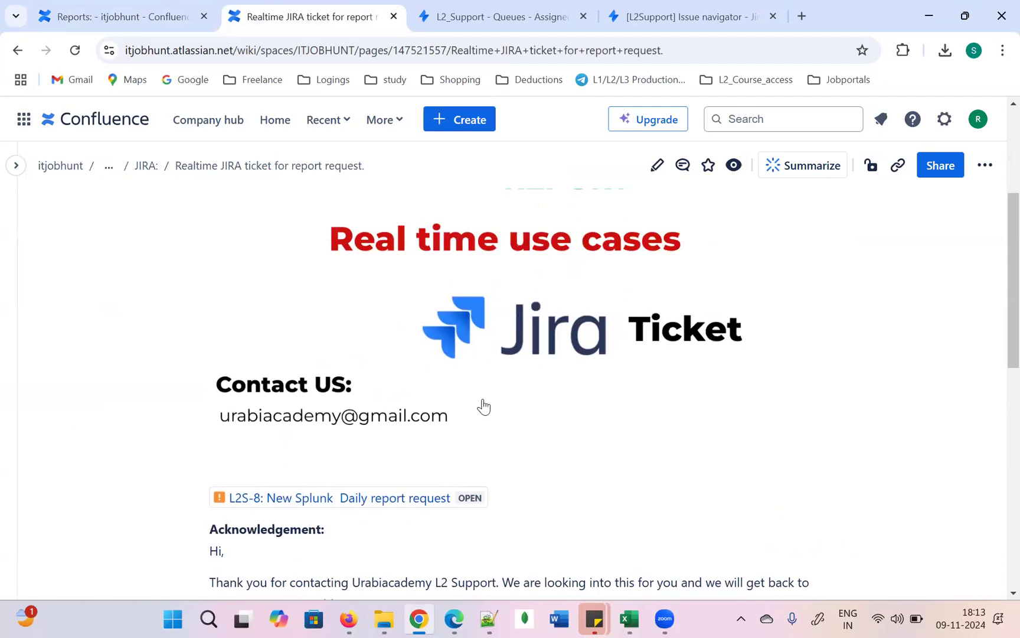
# Read through the acknowledgement and resolution message templates on the Realtime JIRA ticket page
pyautogui.scroll(-4, 510, 401)
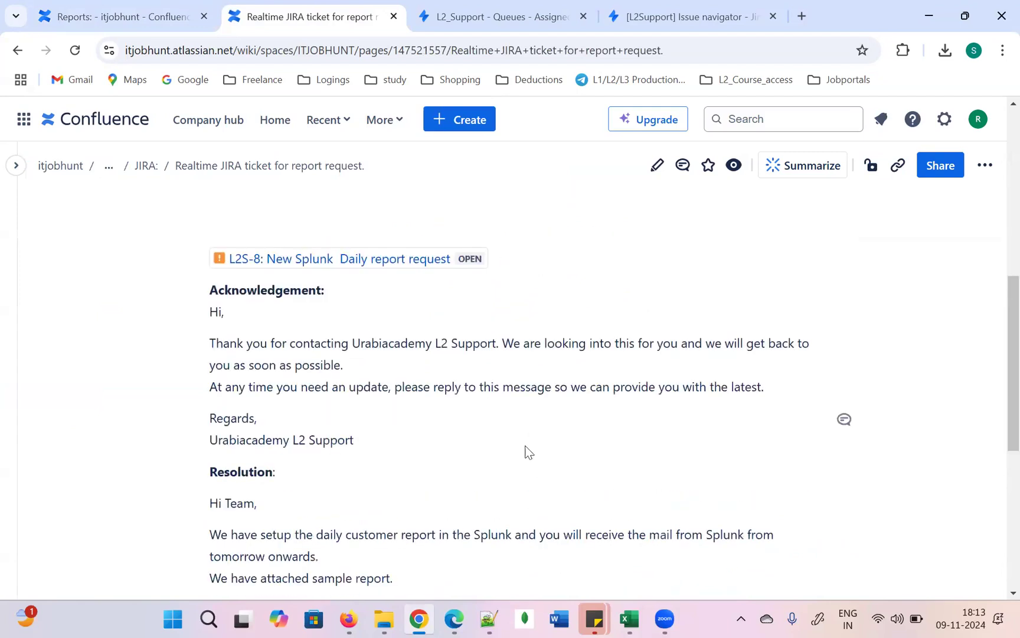
pyautogui.scroll(-3, 272, 481)
pyautogui.scroll(4, 330, 472)
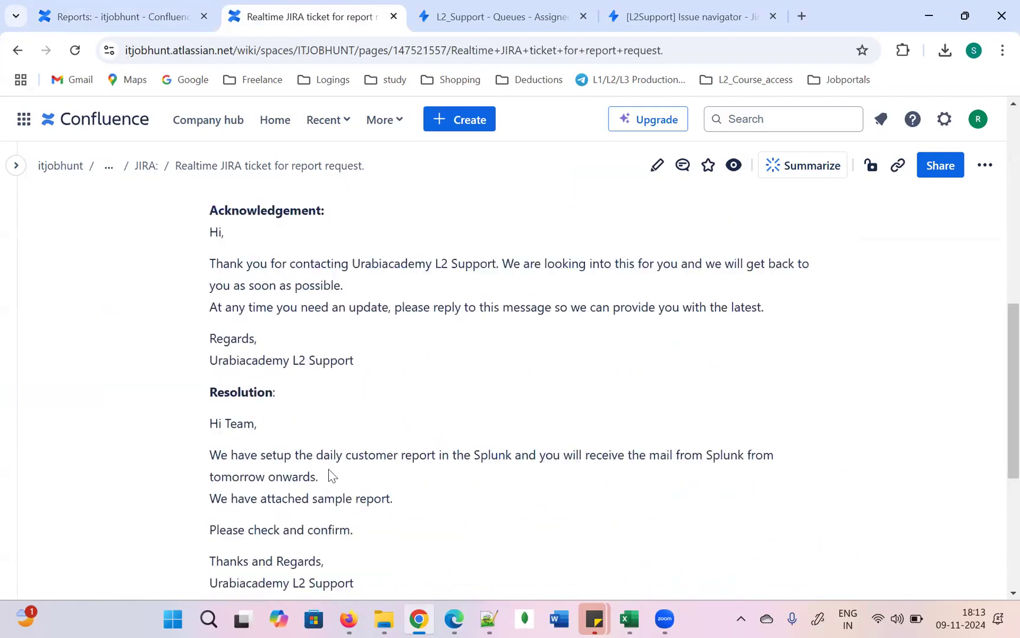
pyautogui.scroll(1, 342, 470)
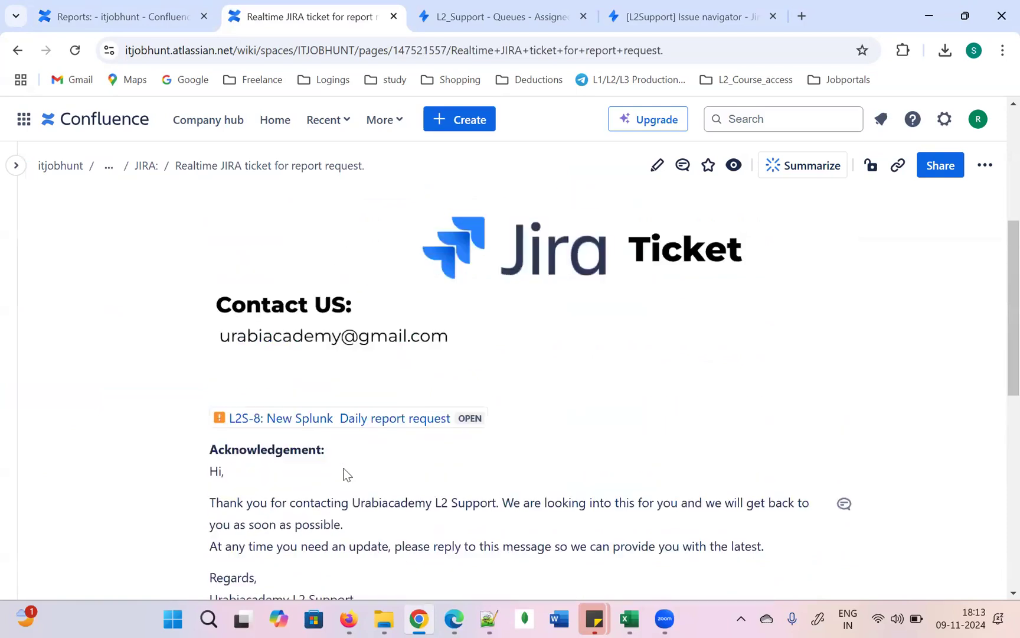
pyautogui.scroll(-3, 375, 490)
pyautogui.scroll(7, 388, 491)
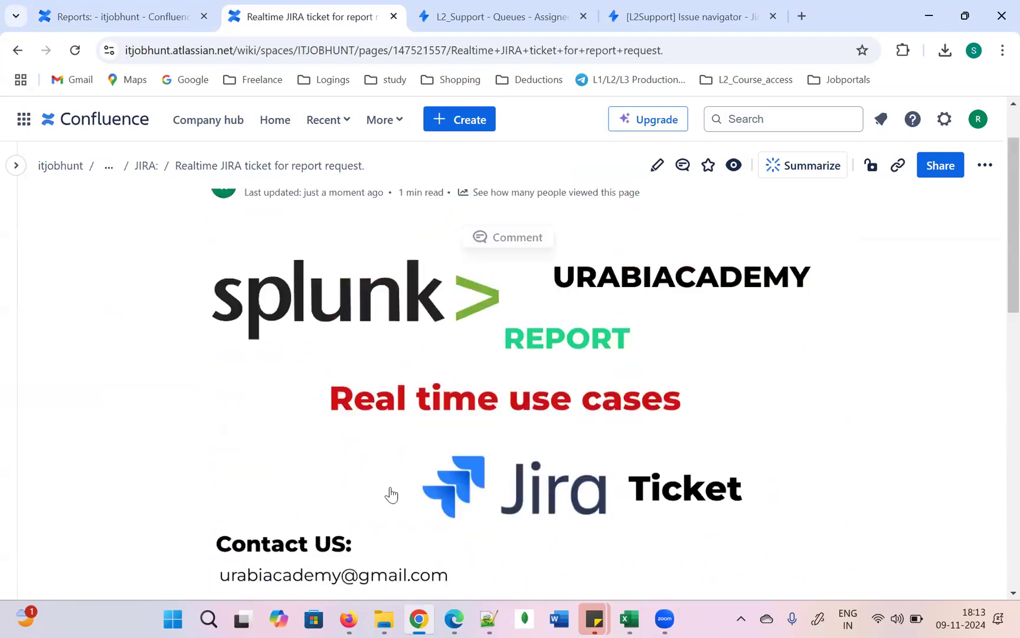
pyautogui.scroll(-3, 418, 479)
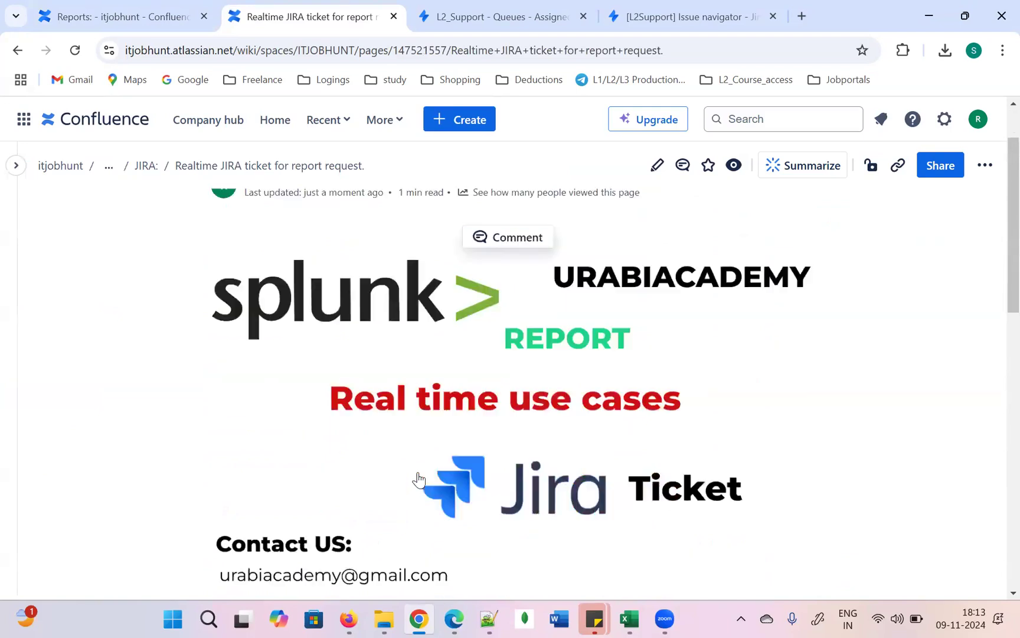
pyautogui.scroll(-3, 343, 517)
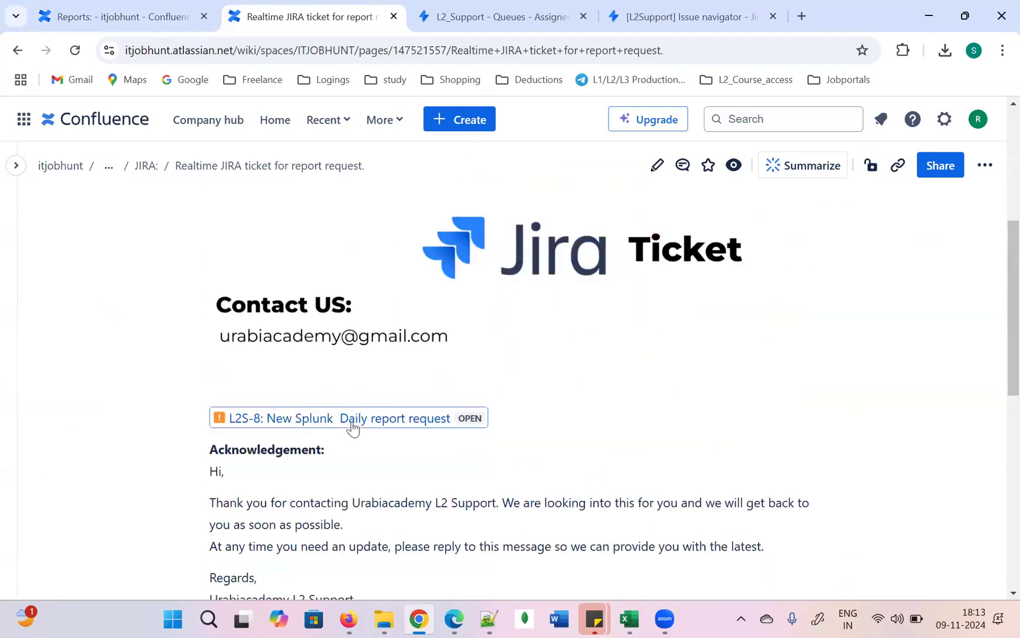
# Open the linked ticket L2S-8 and review the requested report name, recipients, schedule, format and attachments
pyautogui.moveTo(354, 425)
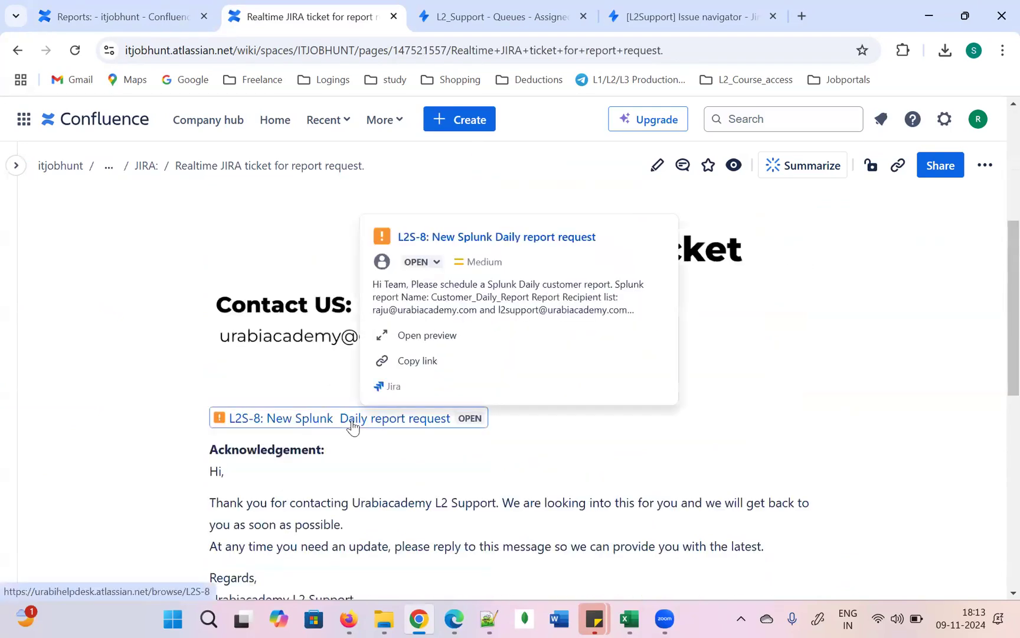
pyautogui.click(314, 423)
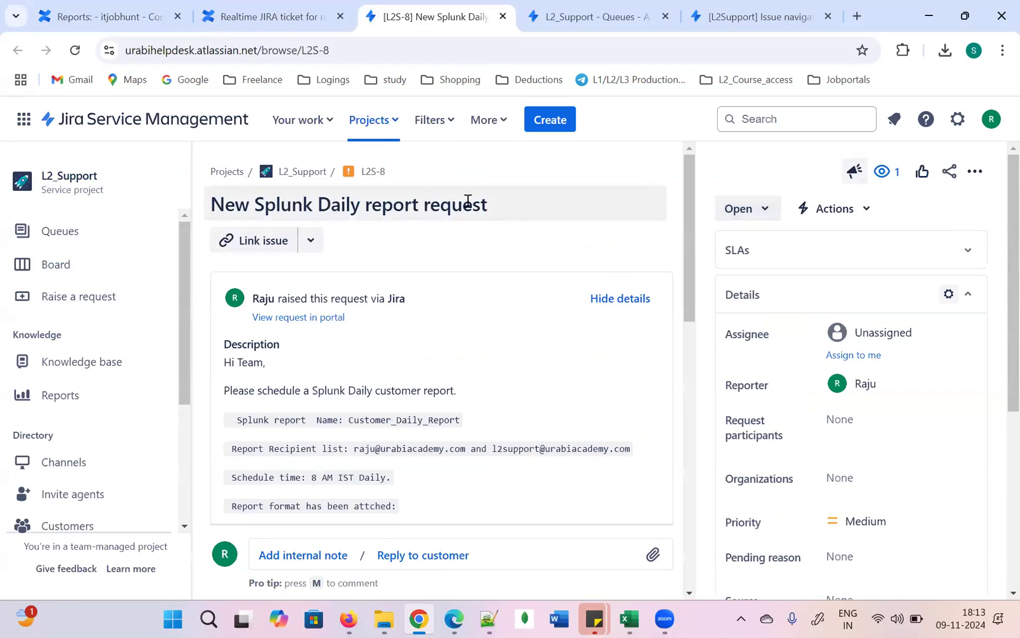
pyautogui.scroll(-1, 253, 349)
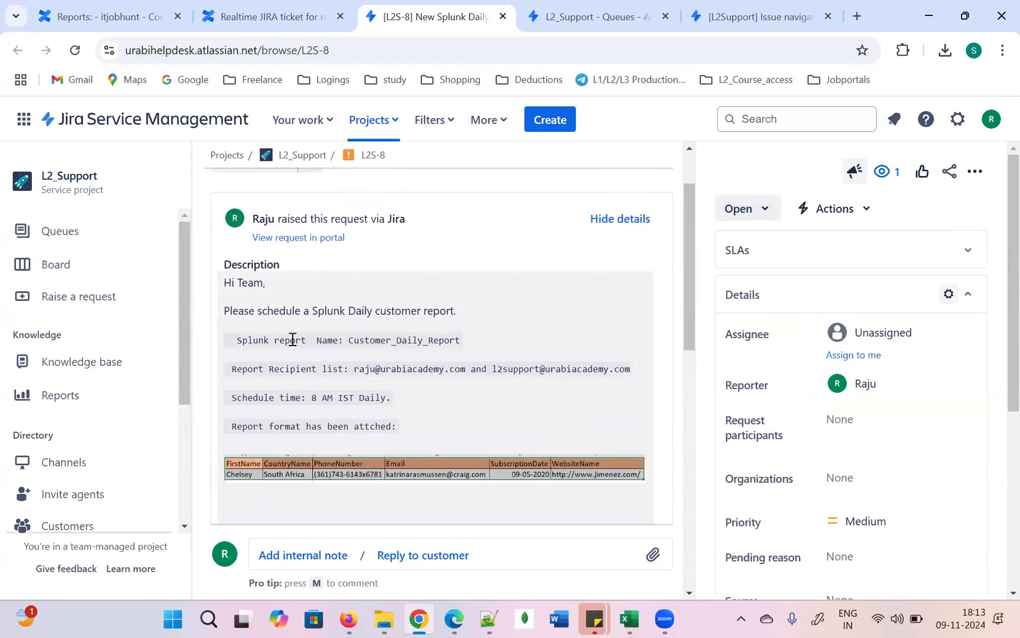
pyautogui.moveTo(352, 340); pyautogui.dragTo(440, 341)
pyautogui.moveTo(344, 368); pyautogui.dragTo(236, 369)
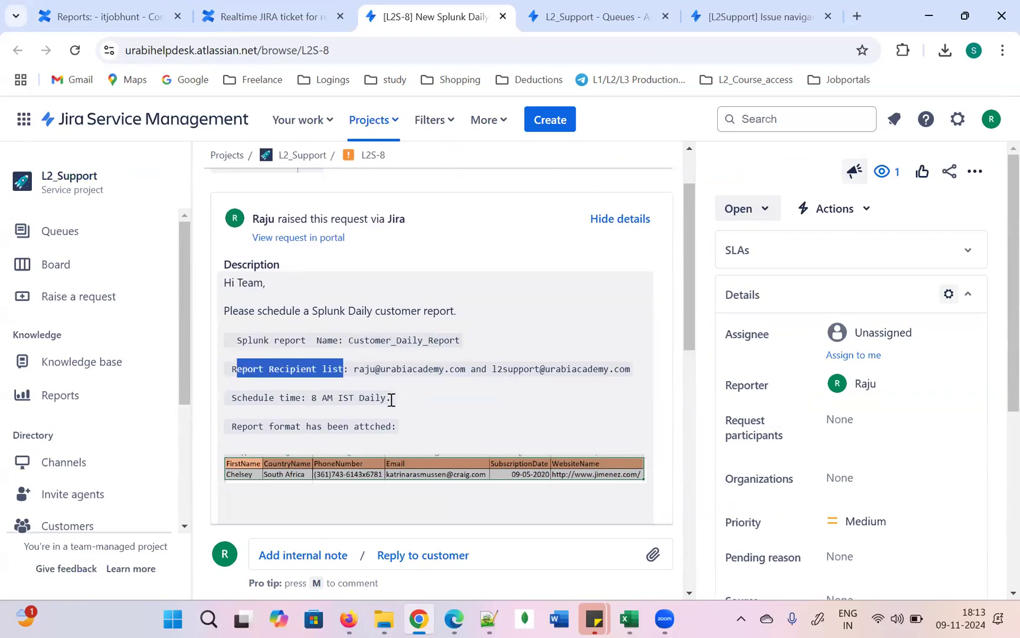
pyautogui.scroll(-1, 391, 399)
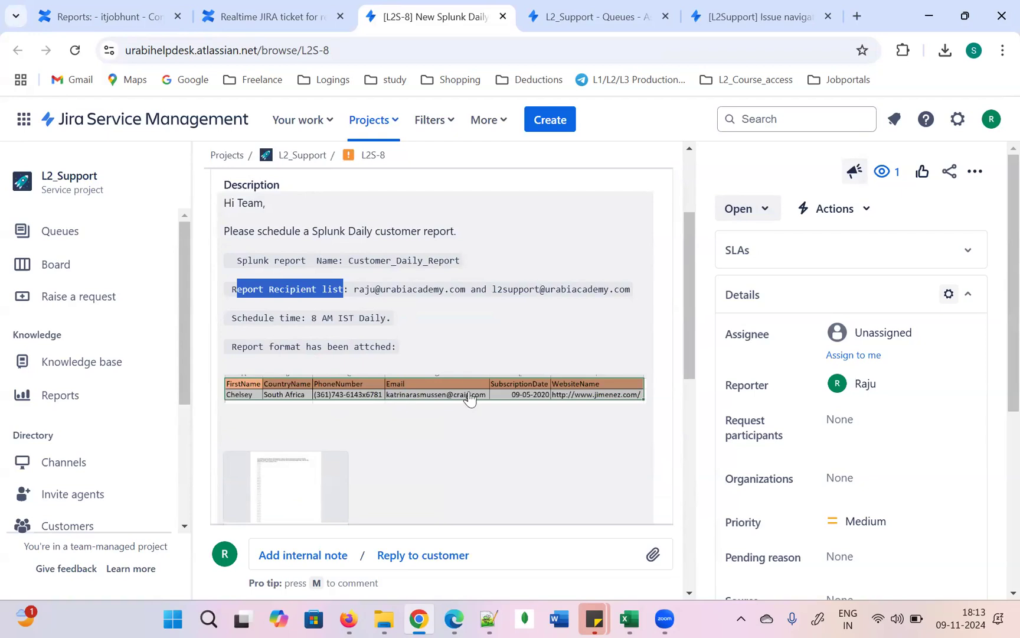
pyautogui.scroll(-7, 445, 471)
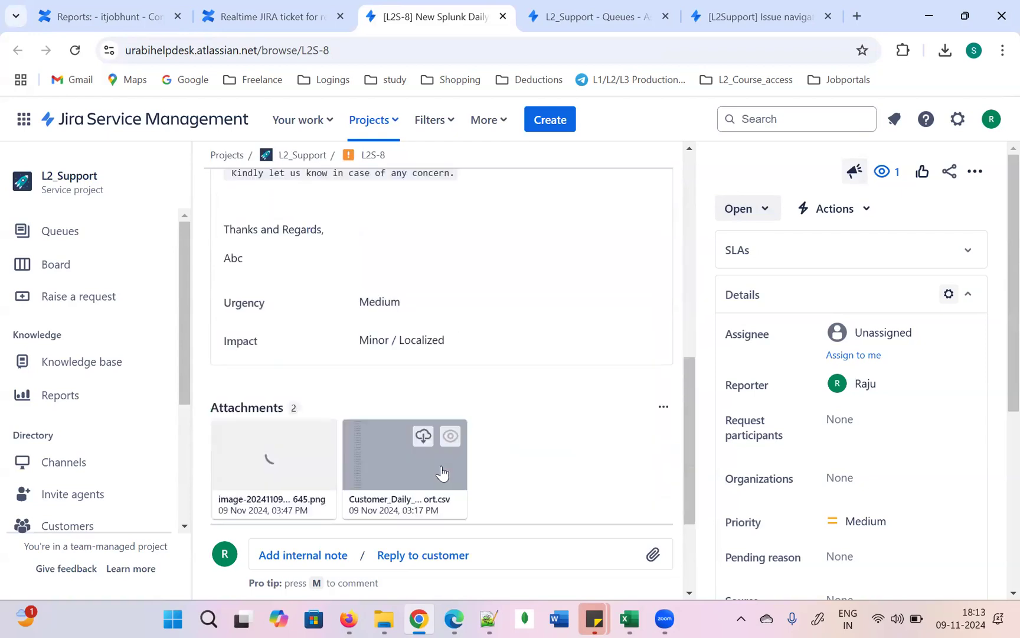
pyautogui.scroll(5, 444, 467)
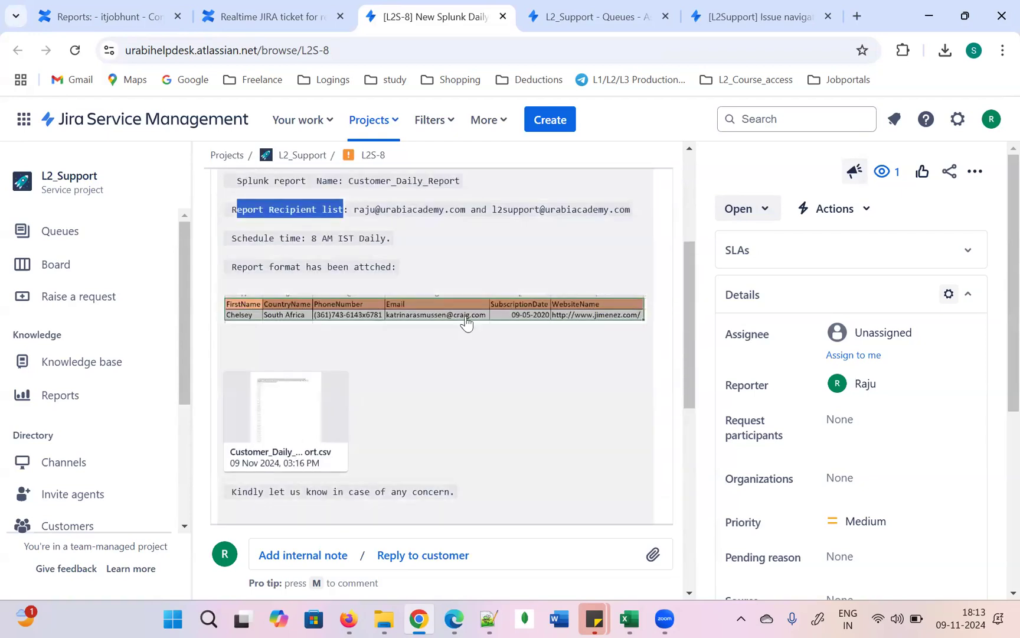
pyautogui.scroll(-5, 489, 428)
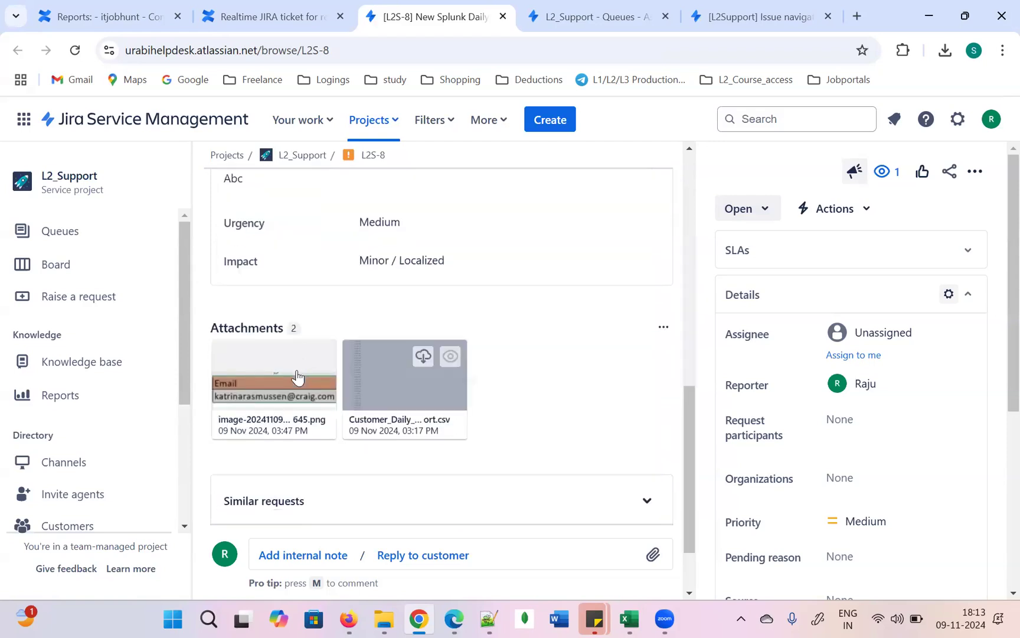
# Preview the attached PNG image of the report format and close the preview
pyautogui.click(296, 372)
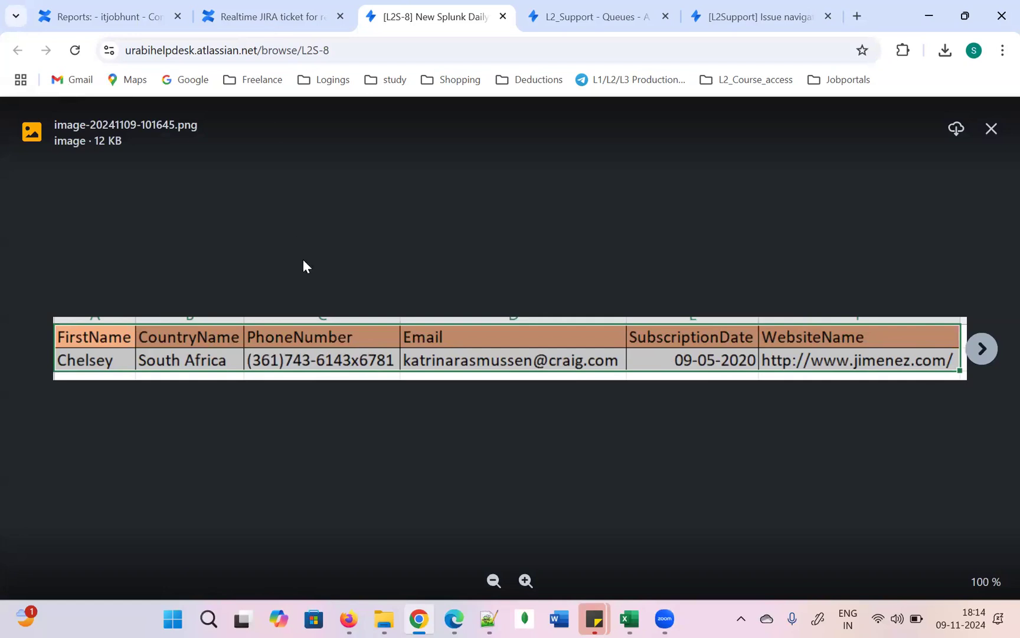
pyautogui.click(465, 255)
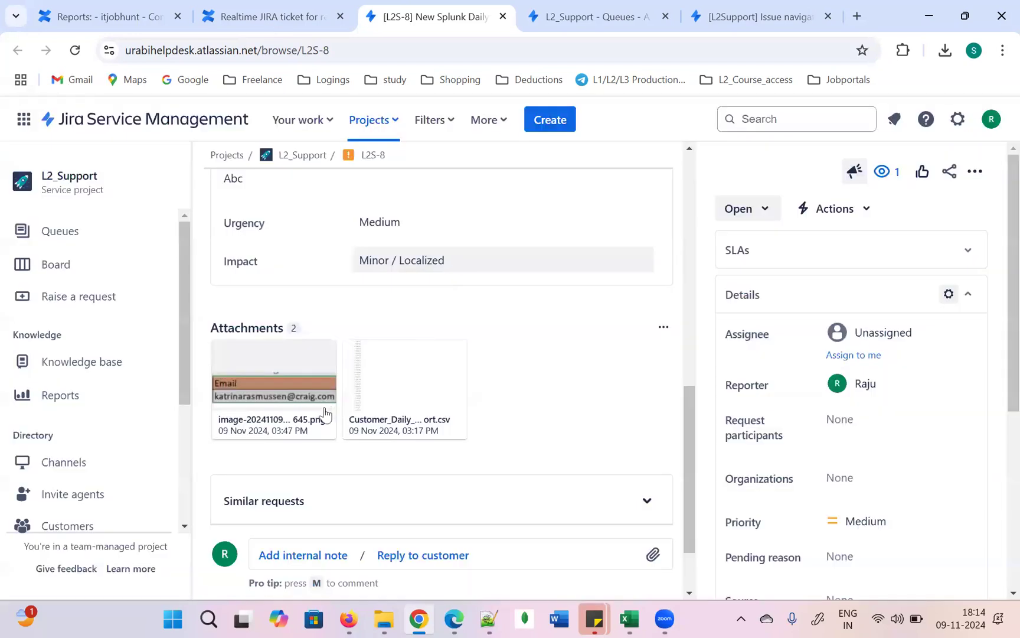
pyautogui.scroll(1, 343, 402)
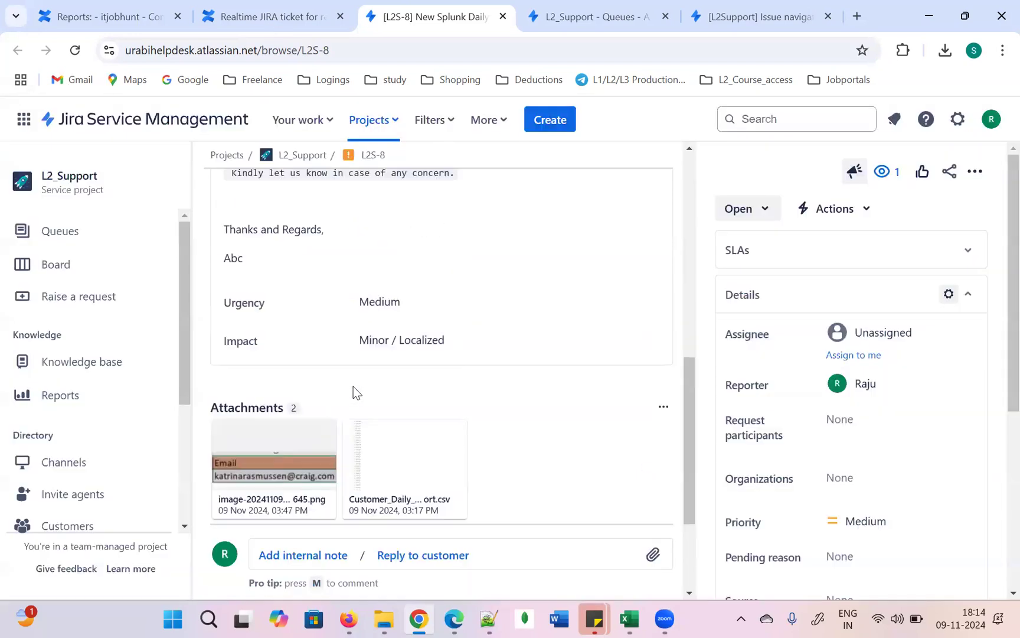
# Switch to Excel and examine the column layout and sample row in the Customer_Daily_Report workbook
pyautogui.moveTo(630, 619)
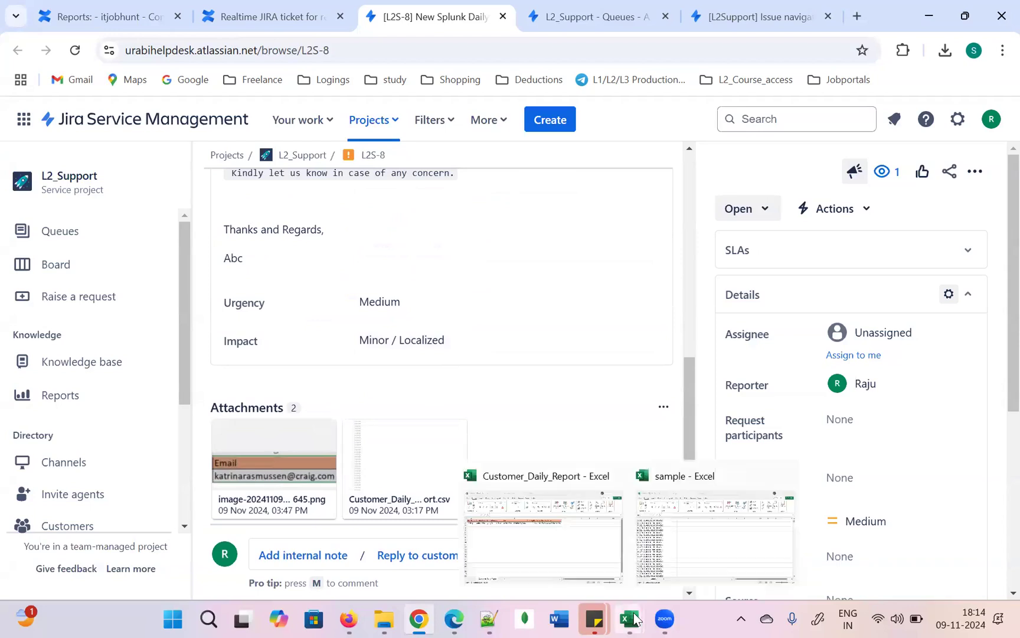
pyautogui.click(553, 558)
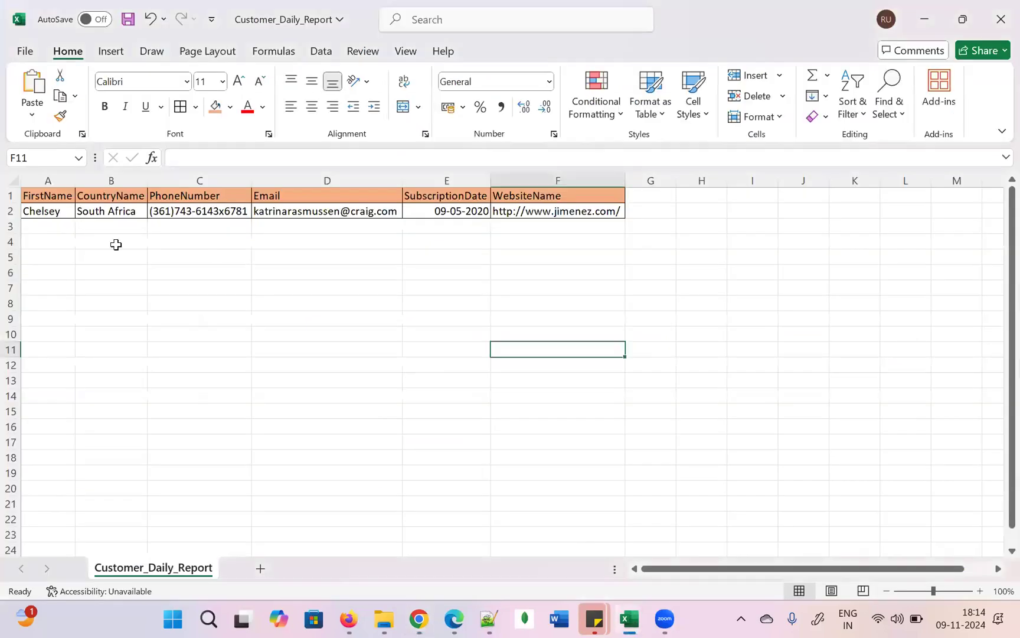
pyautogui.click(63, 207)
pyautogui.click(178, 243)
pyautogui.click(211, 225)
pyautogui.moveTo(89, 258); pyautogui.dragTo(136, 448)
pyautogui.click(326, 365)
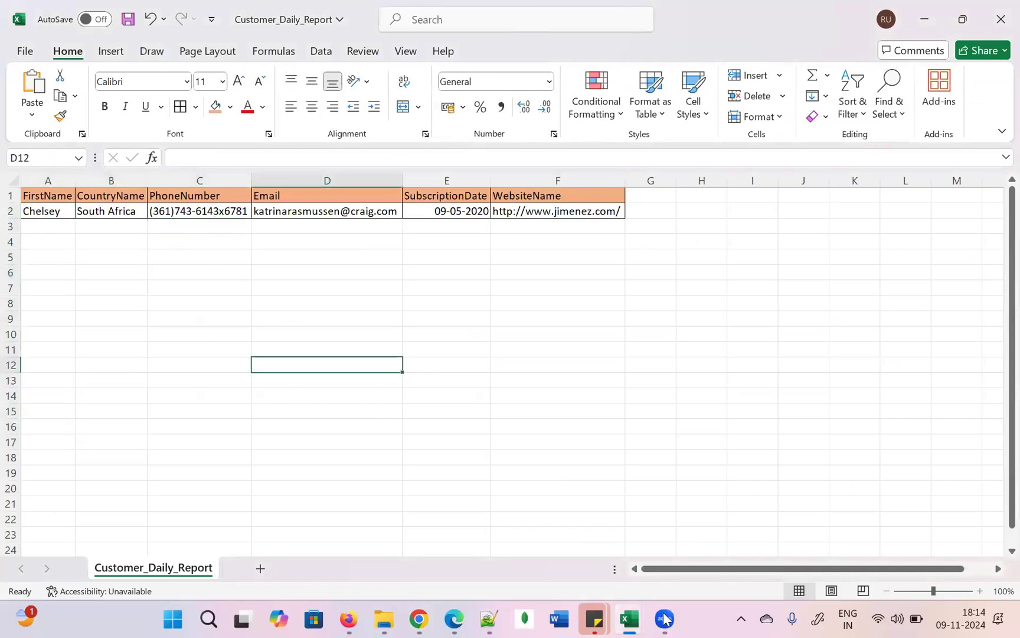
pyautogui.moveTo(631, 618)
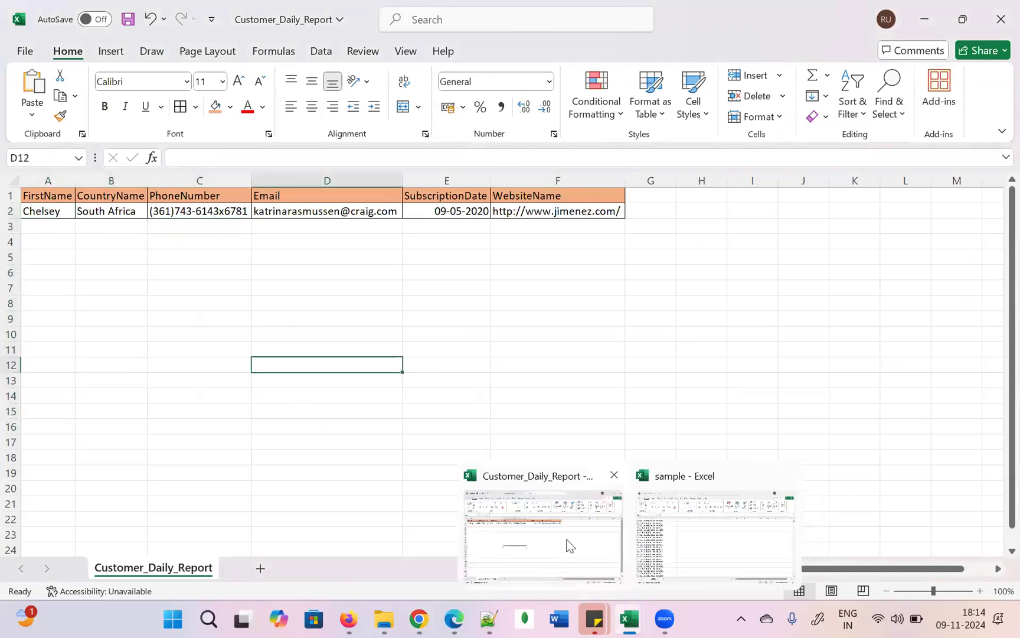
pyautogui.click(564, 542)
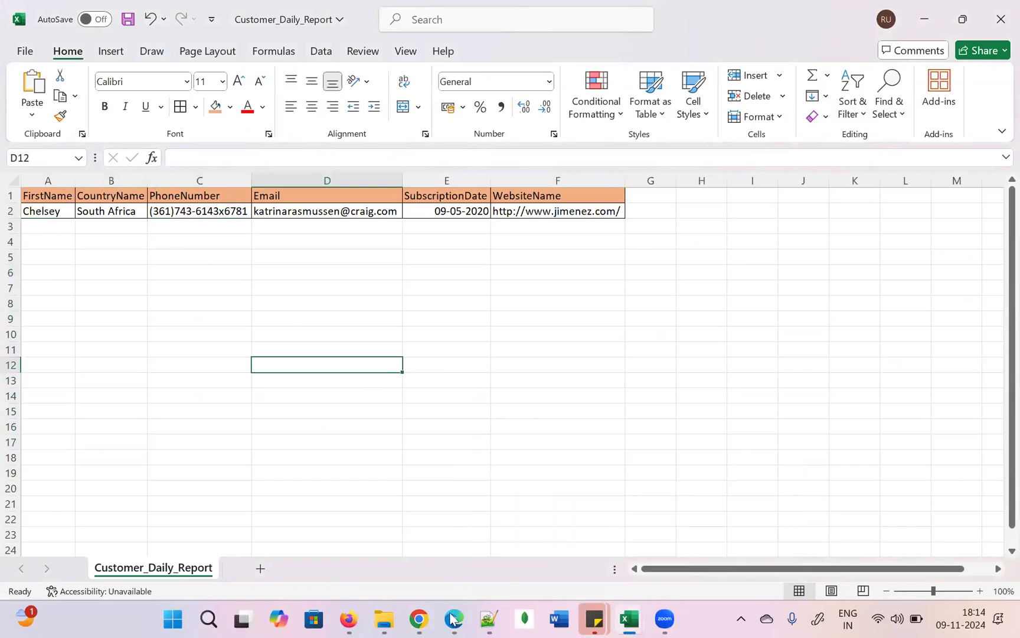
# Return to the L2S-8 ticket in Chrome and review its report request description again
pyautogui.hotkey('alt', 'Tab')
pyautogui.scroll(8, 420, 377)
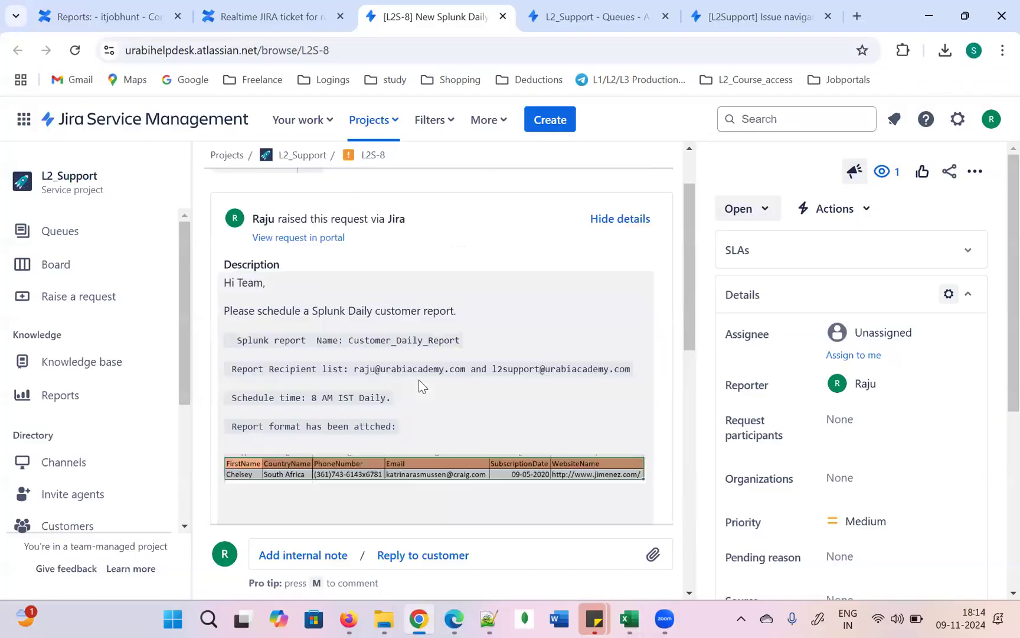
pyautogui.scroll(-7, 418, 382)
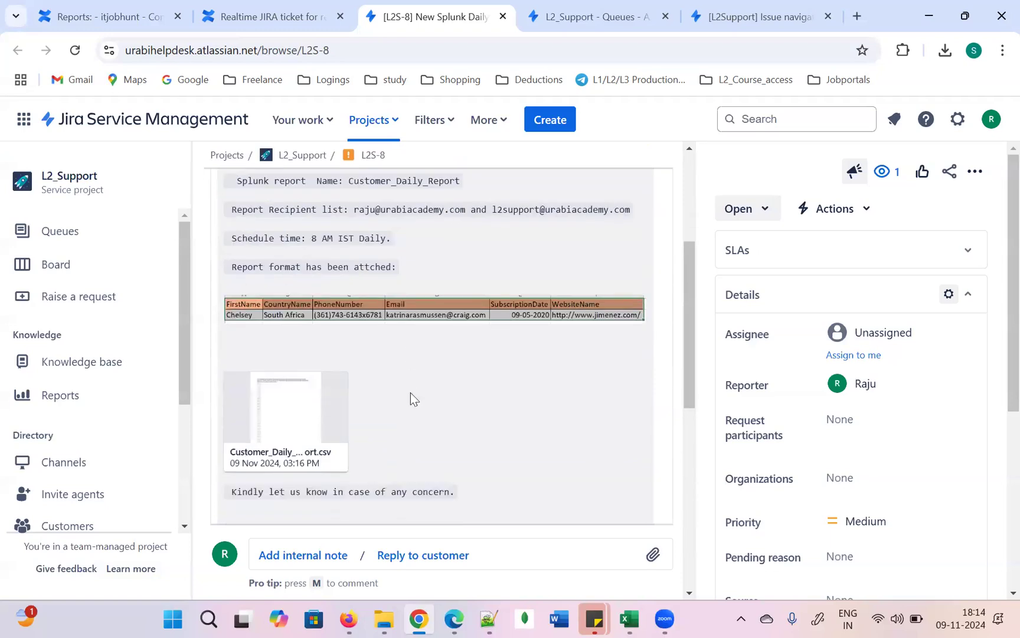
pyautogui.scroll(5, 415, 391)
pyautogui.scroll(3, 418, 397)
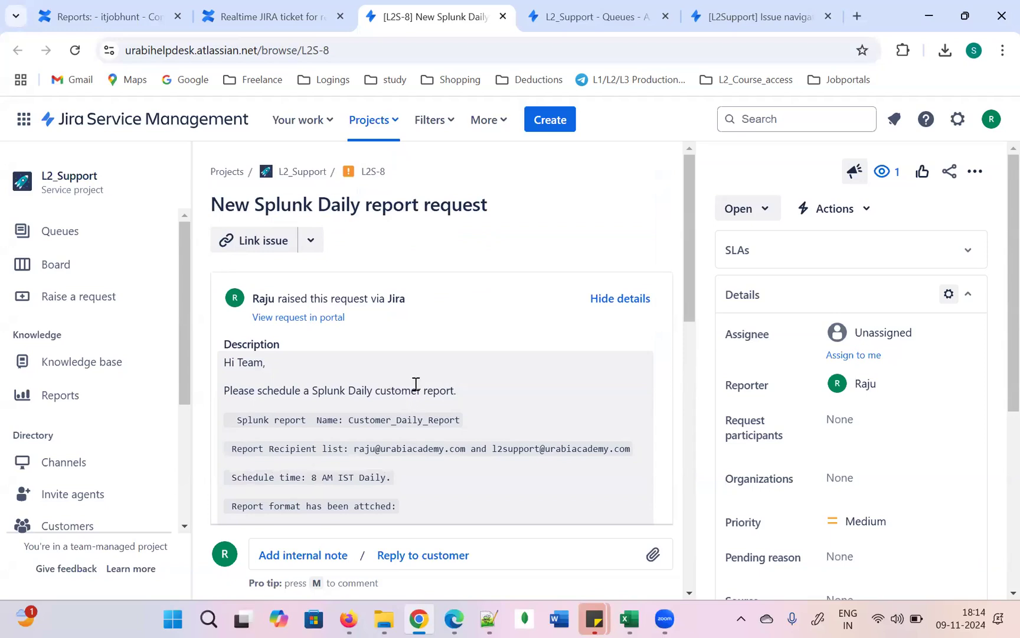
# Switch to Edge, open ticket L2S-8 from the L2_Support All open queue and dismiss the priority groups tip
pyautogui.click(454, 618)
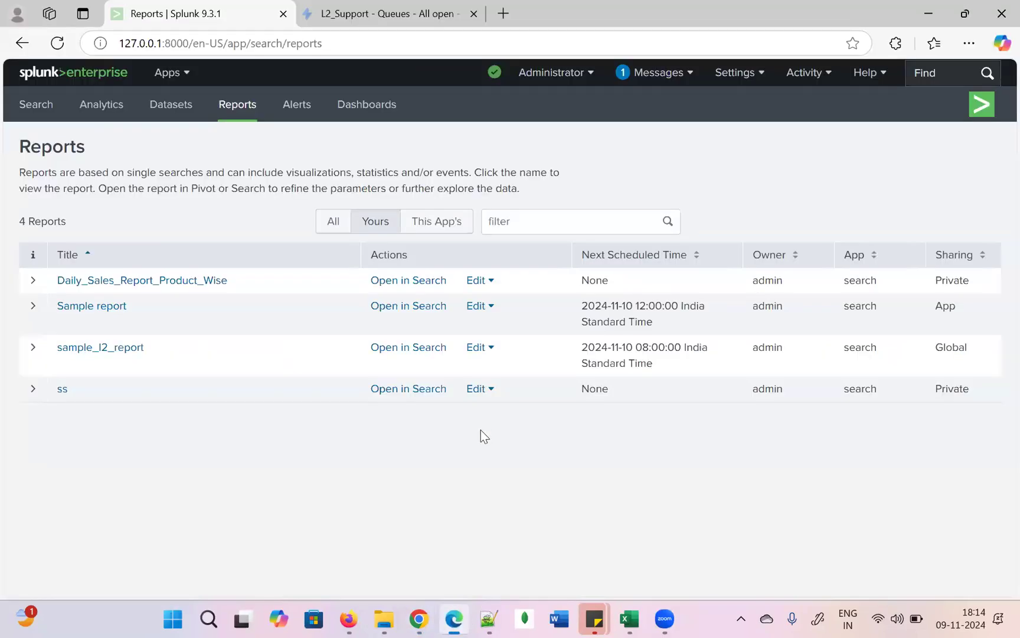
pyautogui.click(305, 13)
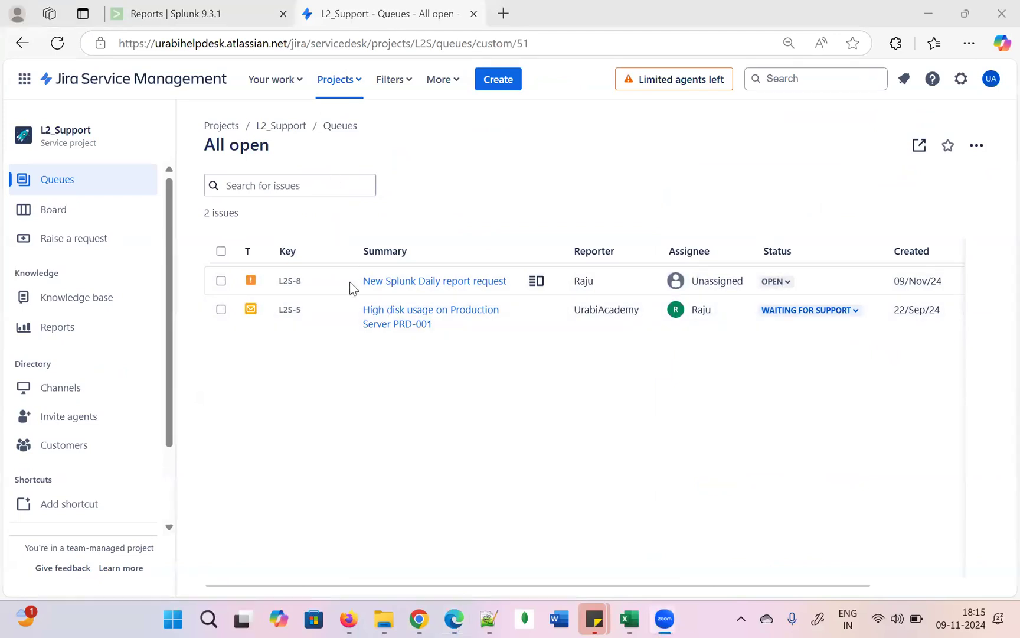
pyautogui.scroll(-3, 80, 489)
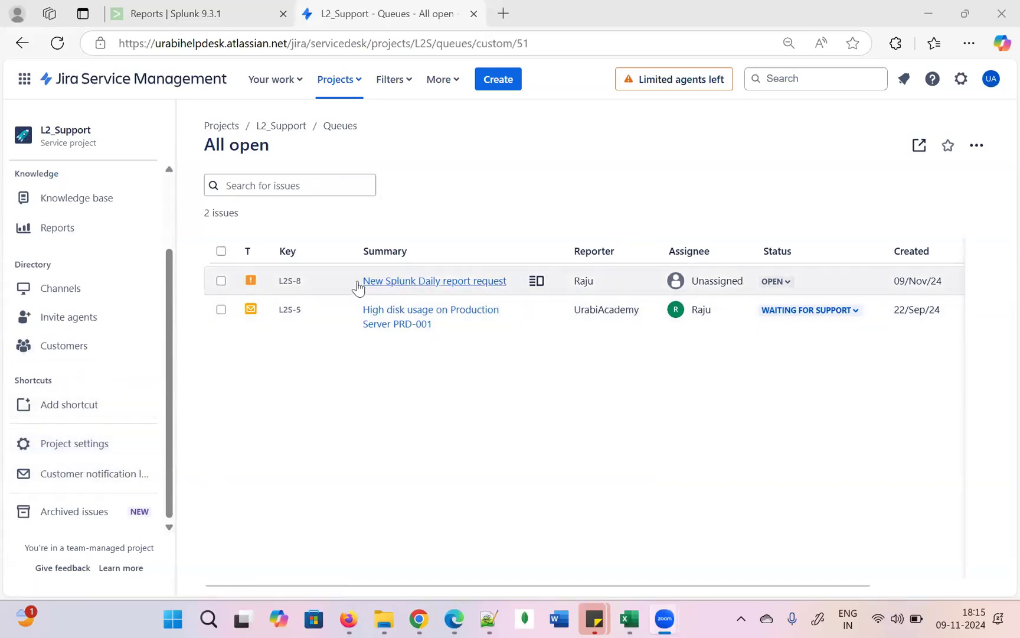
pyautogui.click(290, 282)
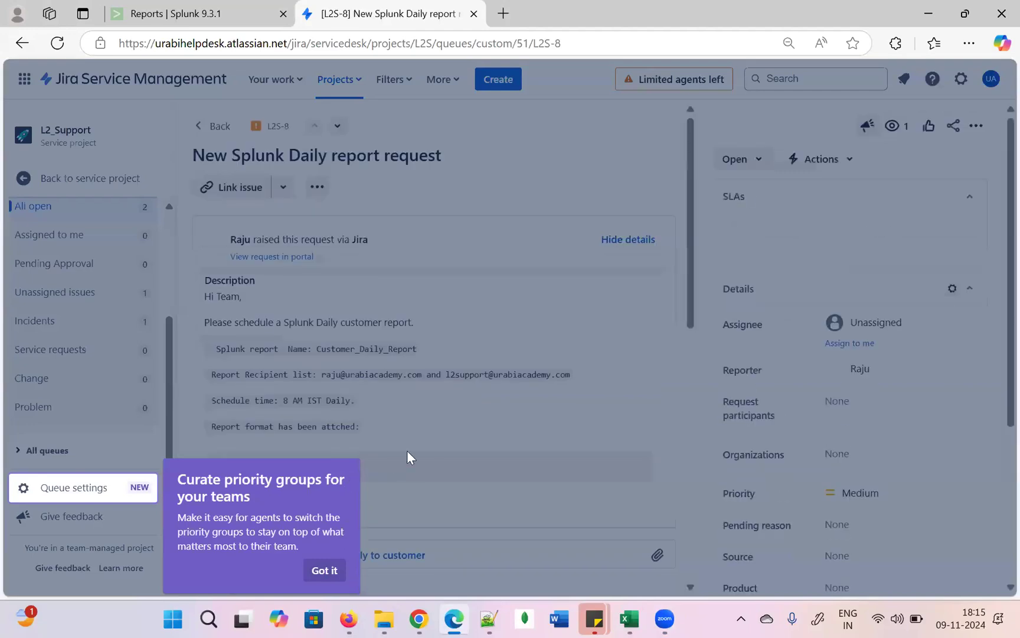
pyautogui.click(325, 570)
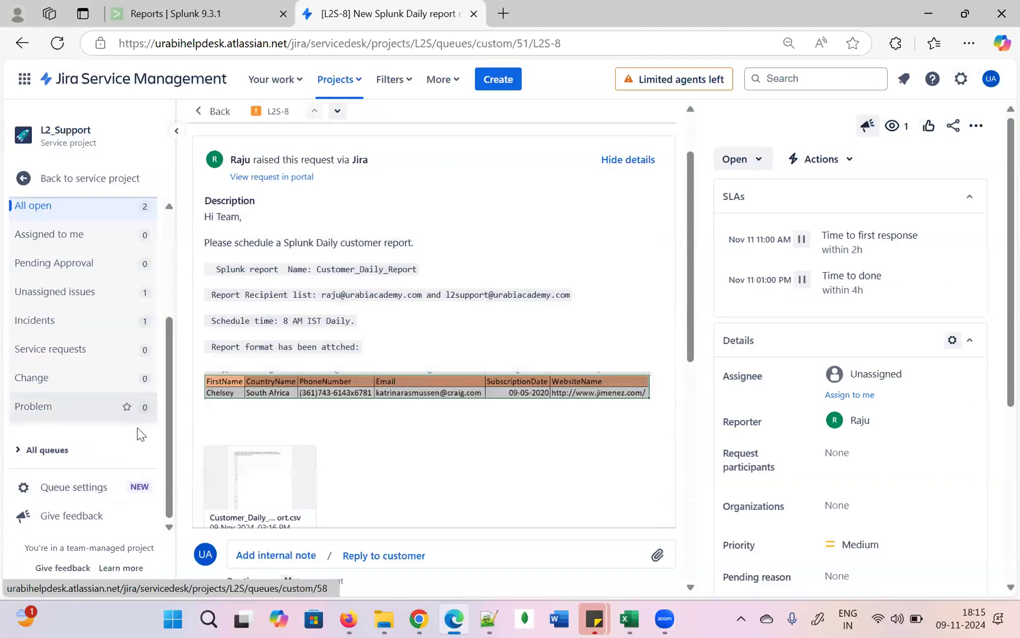
# Examine the ticket's description, attached report format, SLAs, assignee, reporter and priority
pyautogui.scroll(2, 137, 434)
pyautogui.scroll(2, 554, 327)
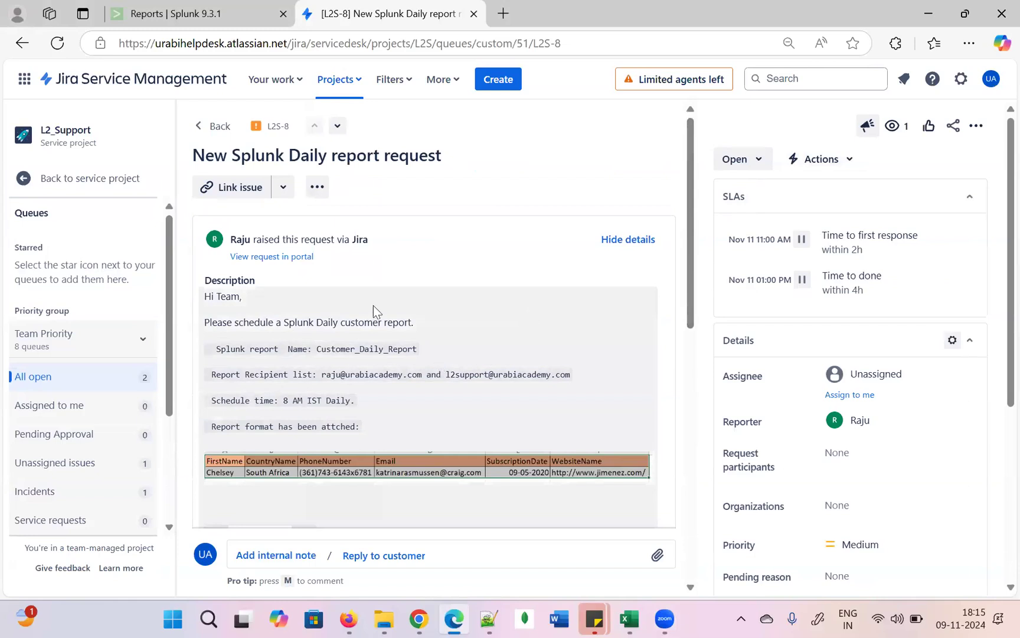
pyautogui.scroll(-1, 638, 393)
pyautogui.scroll(-3, 641, 407)
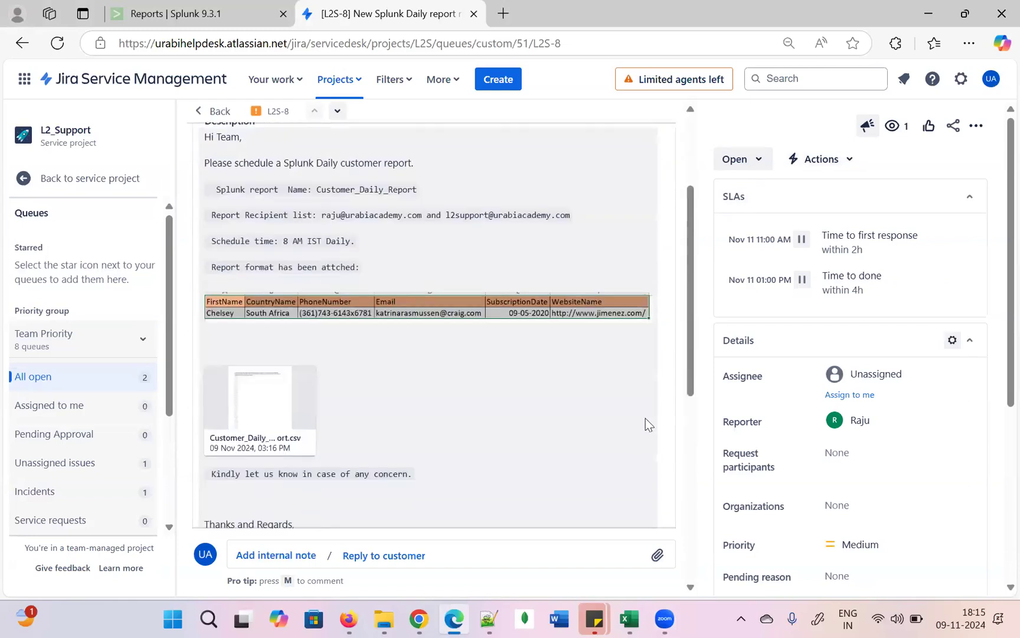
pyautogui.scroll(-1, 877, 483)
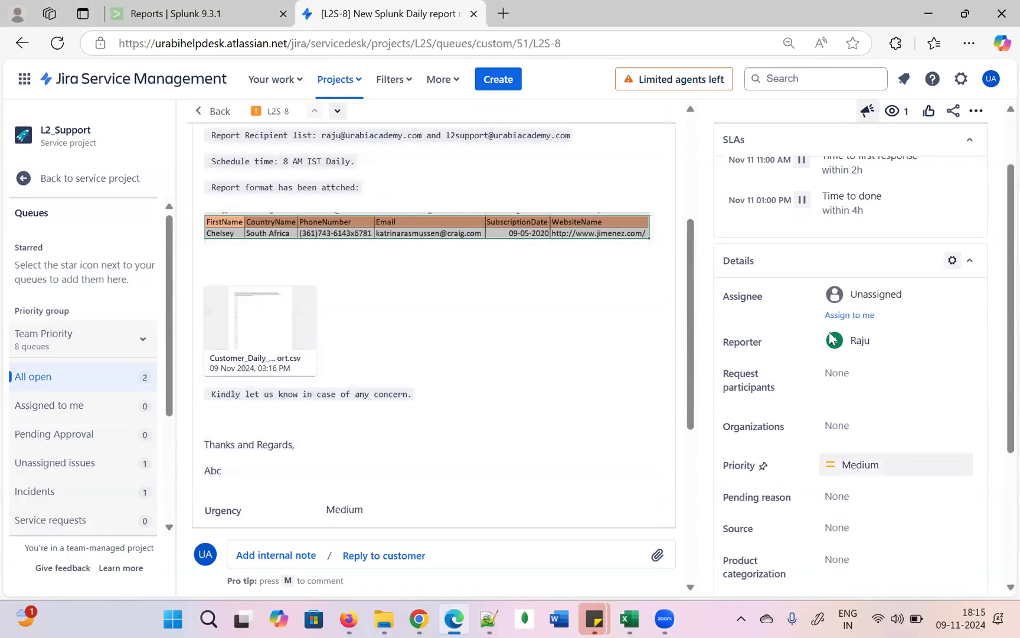
pyautogui.scroll(-3, 505, 415)
pyautogui.scroll(8, 499, 431)
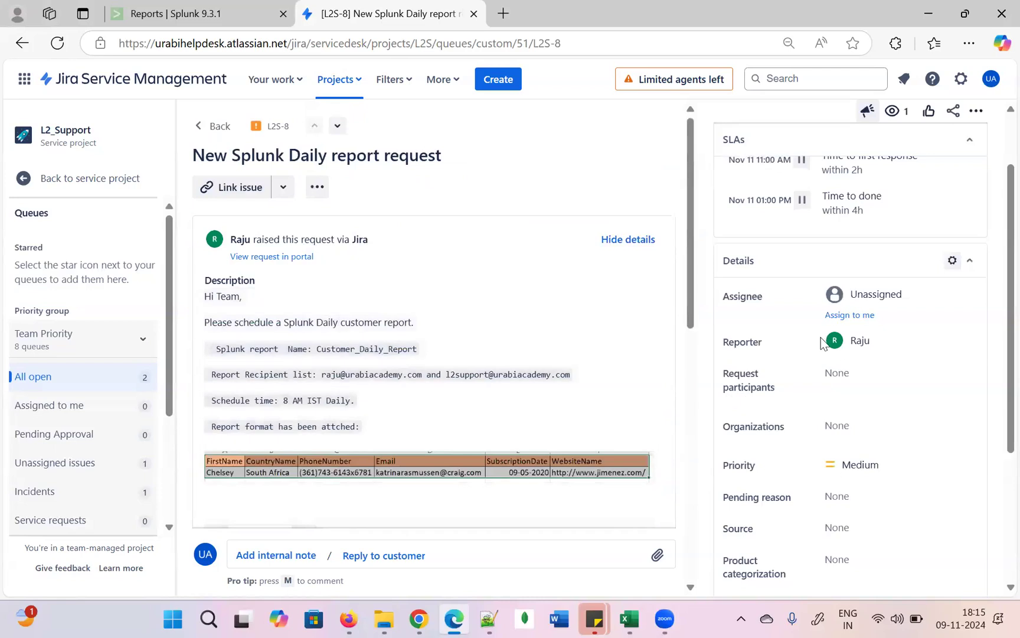
pyautogui.scroll(2, 830, 348)
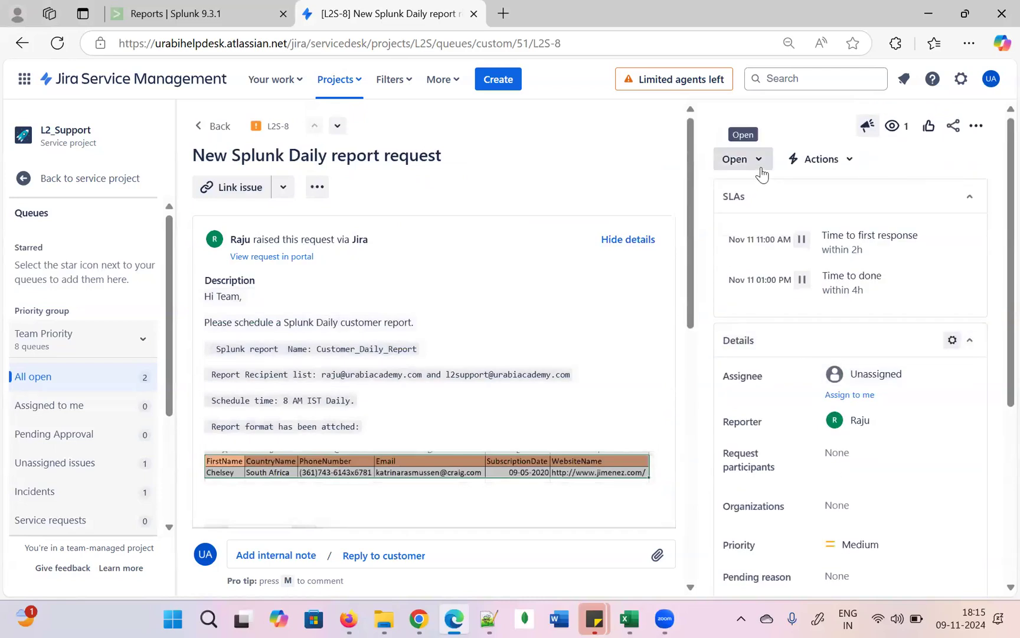
# Assign ticket L2S-8 to yourself and check its entry in the L2_Support project's All open queue
pyautogui.click(862, 402)
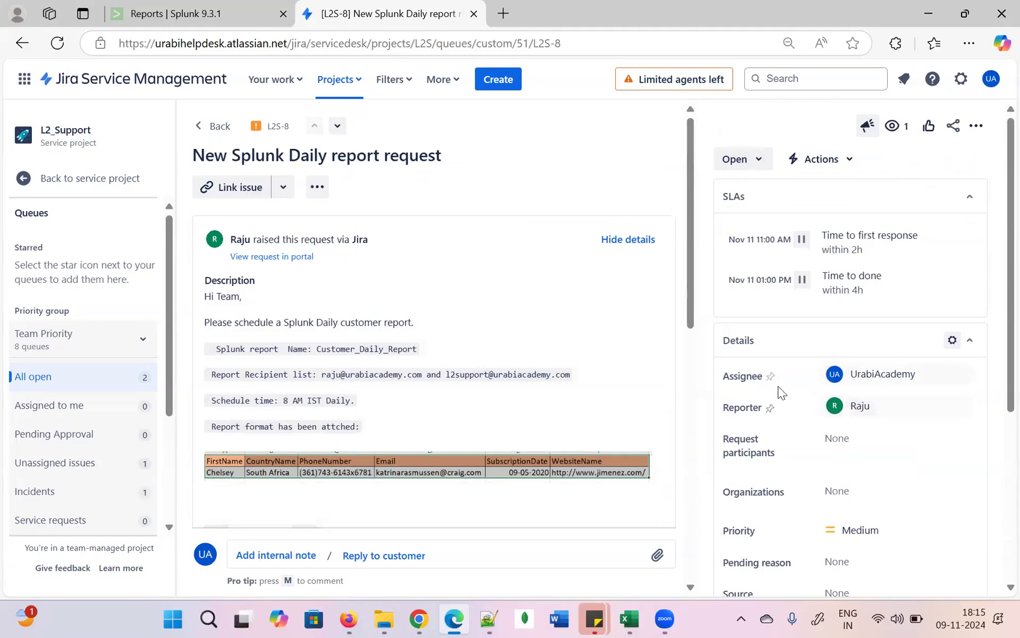
pyautogui.click(354, 81)
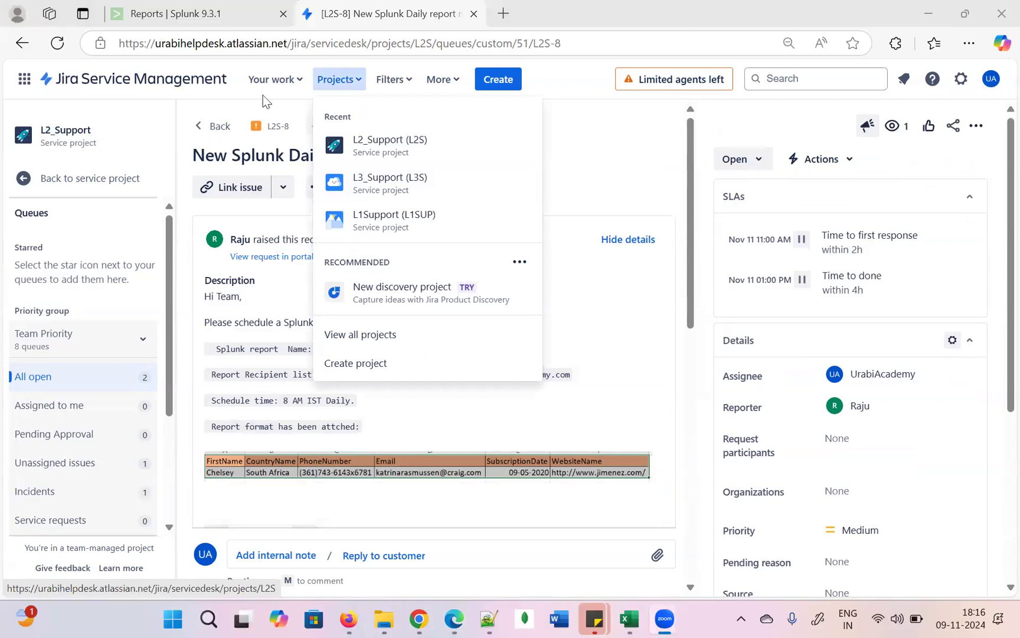
pyautogui.click(378, 127)
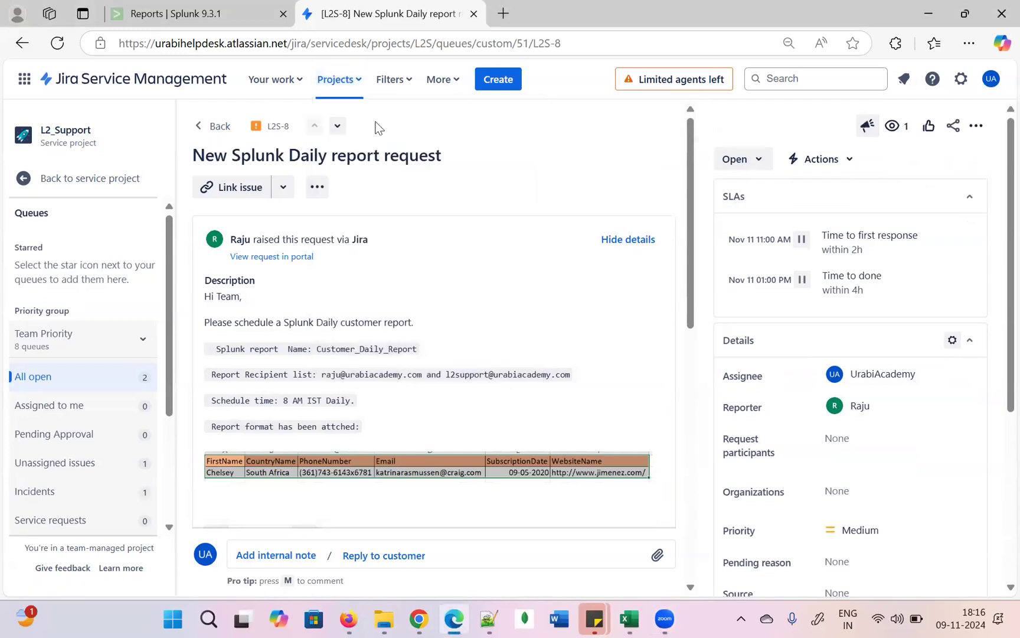
pyautogui.click(347, 81)
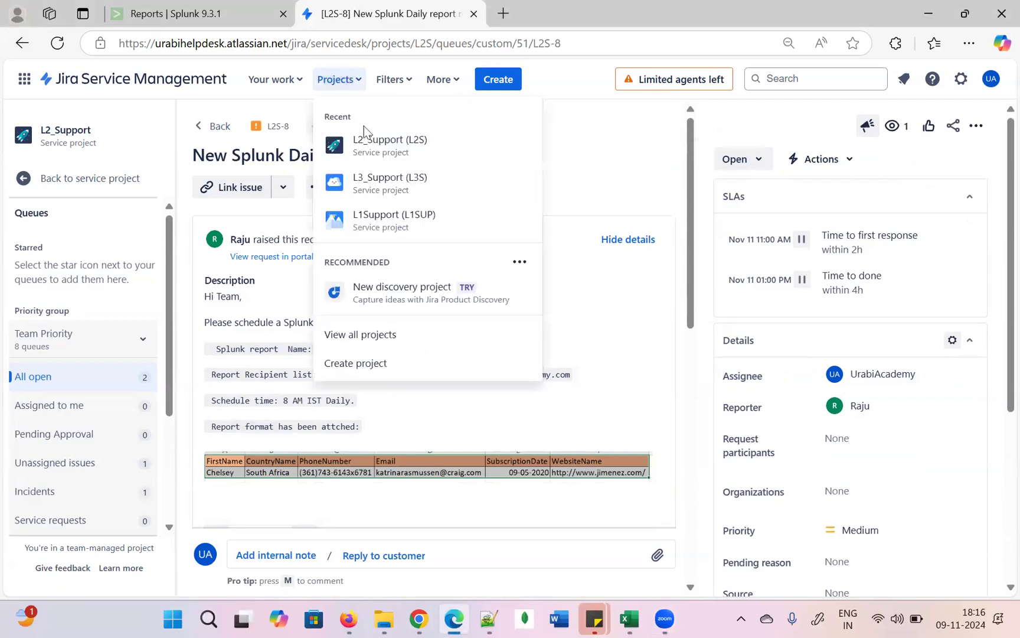
pyautogui.click(388, 152)
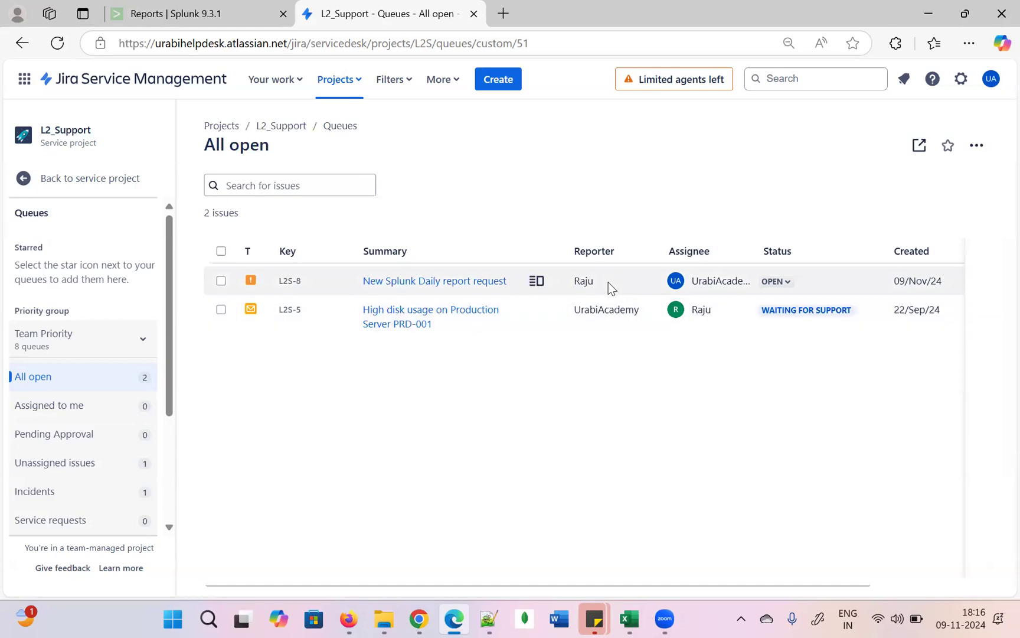
# Reopen L2S-8 from the queue, start work on it to set its status to Work in progress, and review the request
pyautogui.click(409, 284)
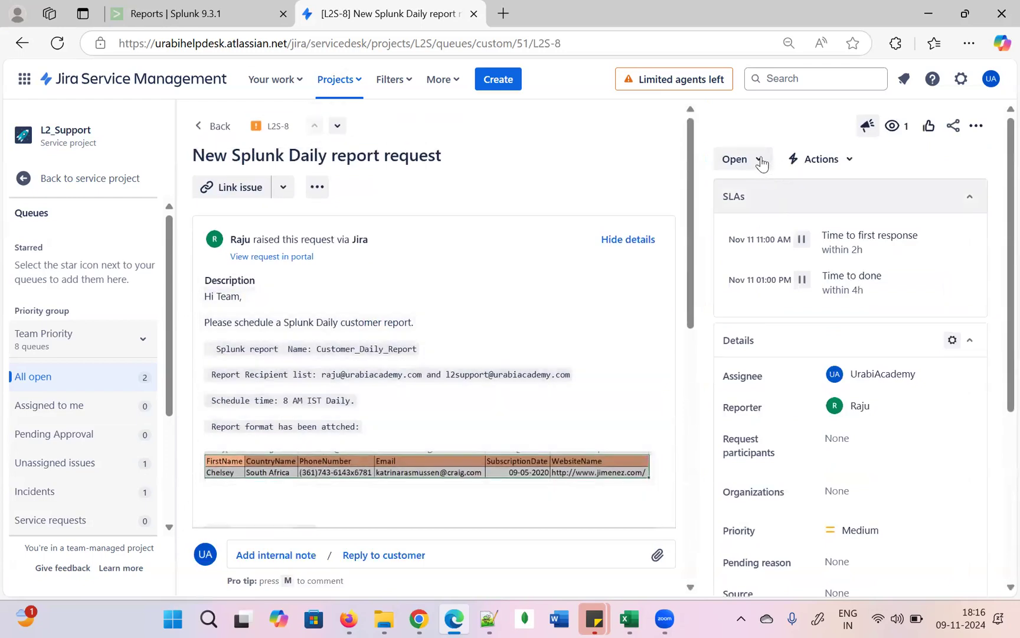
pyautogui.click(758, 159)
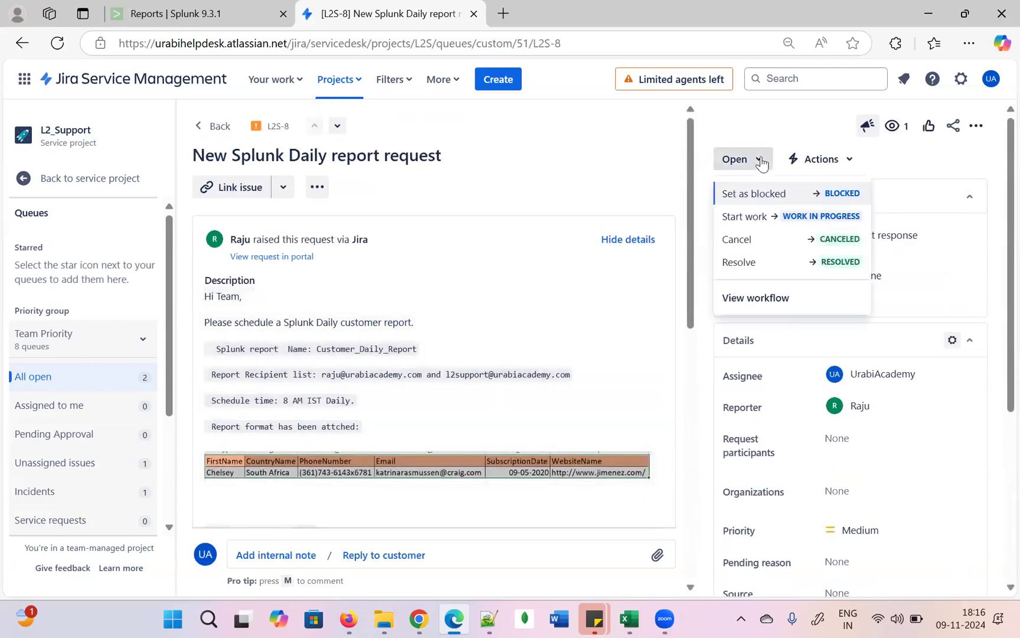
pyautogui.click(745, 217)
pyautogui.scroll(-4, 464, 387)
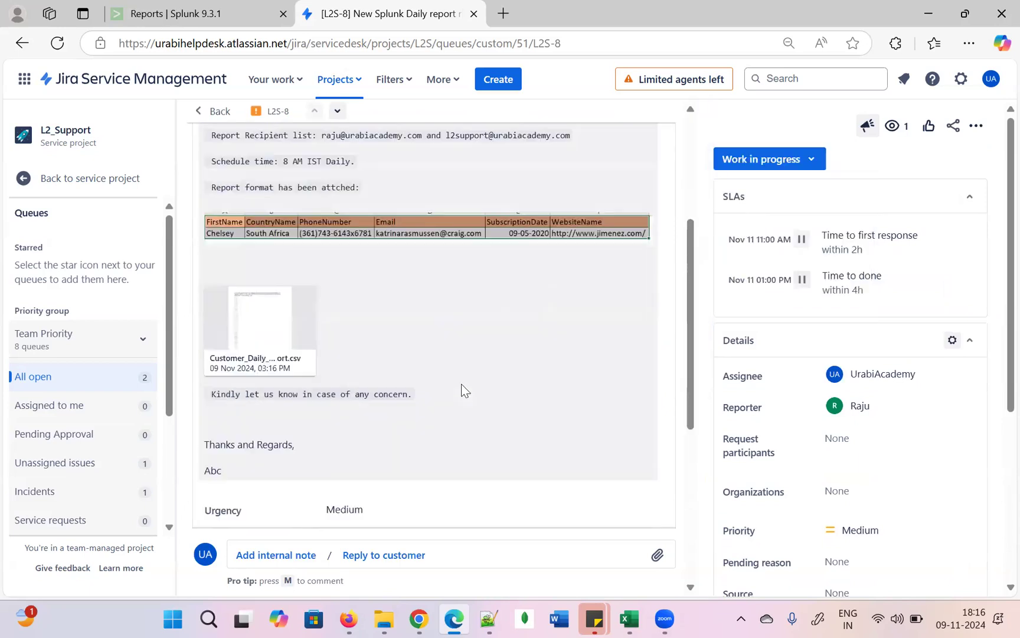
pyautogui.scroll(-4, 461, 396)
pyautogui.scroll(7, 461, 396)
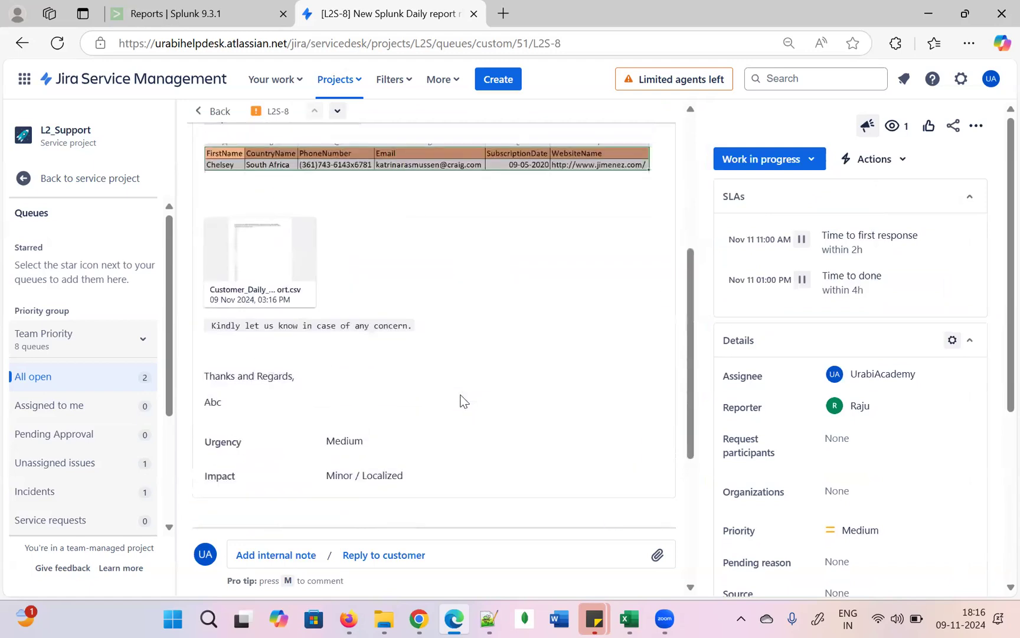
pyautogui.scroll(1, 460, 394)
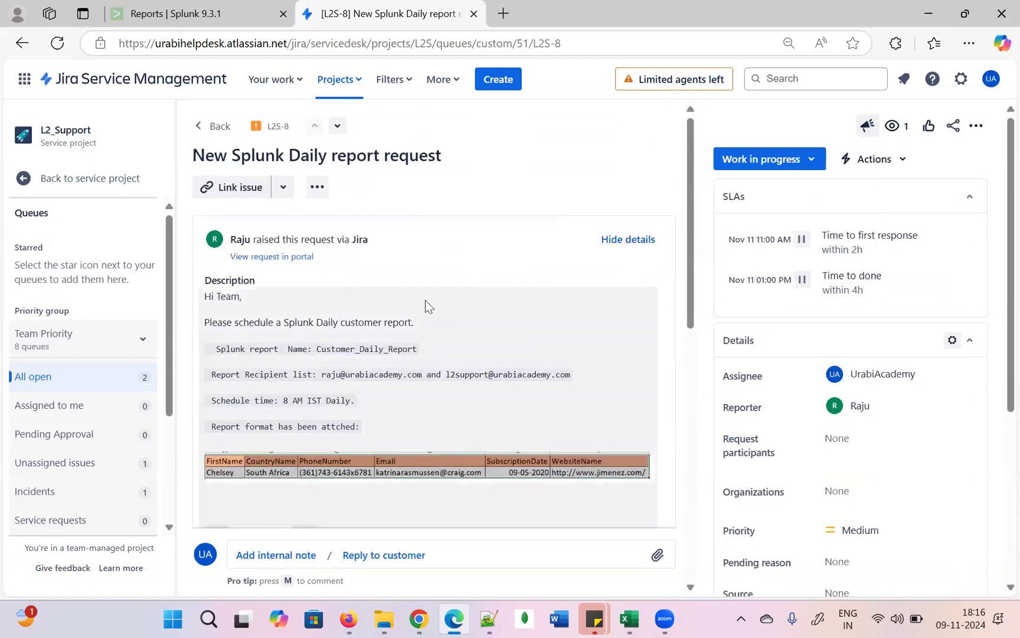
# Switch to Chrome and copy the acknowledgement message, from greeting to signature, from the Confluence page "Realtime JIRA ticket for report request."
pyautogui.click(418, 618)
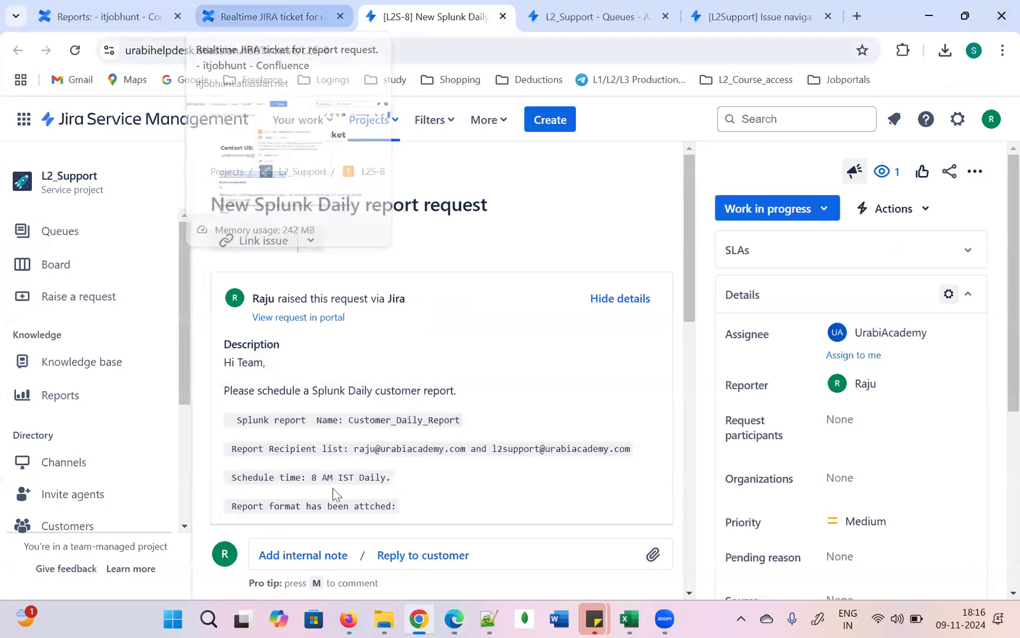
pyautogui.click(268, 17)
pyautogui.scroll(-3, 374, 296)
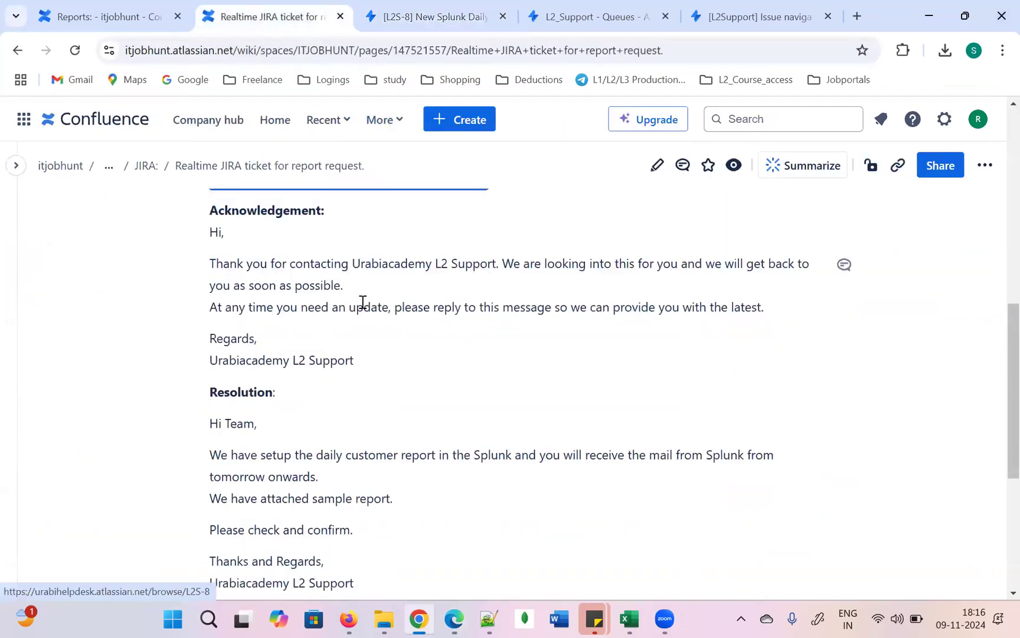
pyautogui.scroll(1, 362, 303)
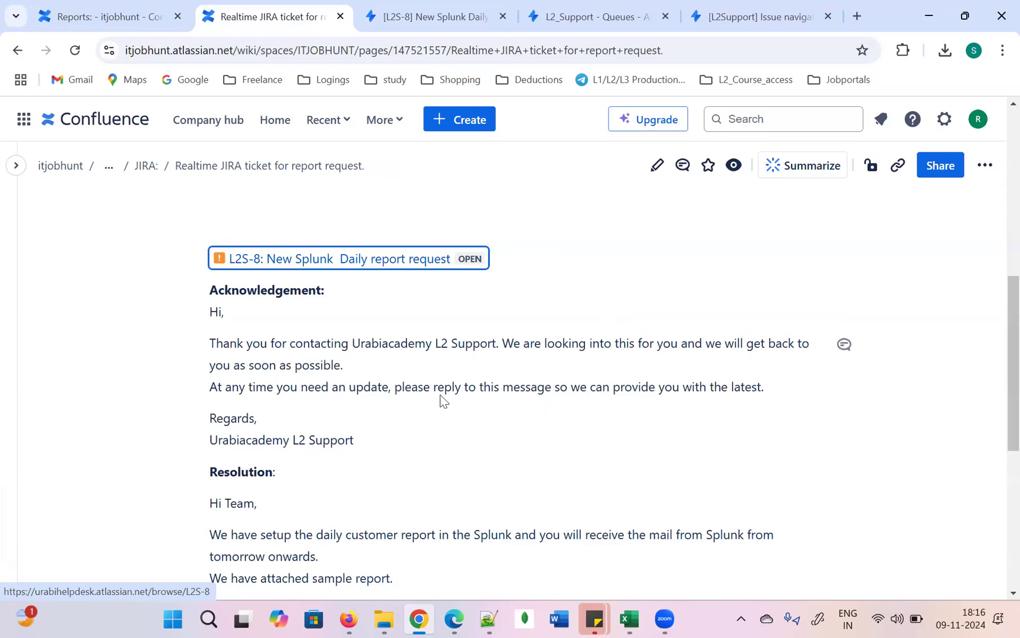
pyautogui.moveTo(354, 441); pyautogui.dragTo(206, 322)
pyautogui.hotkey('ctrl', 'c')
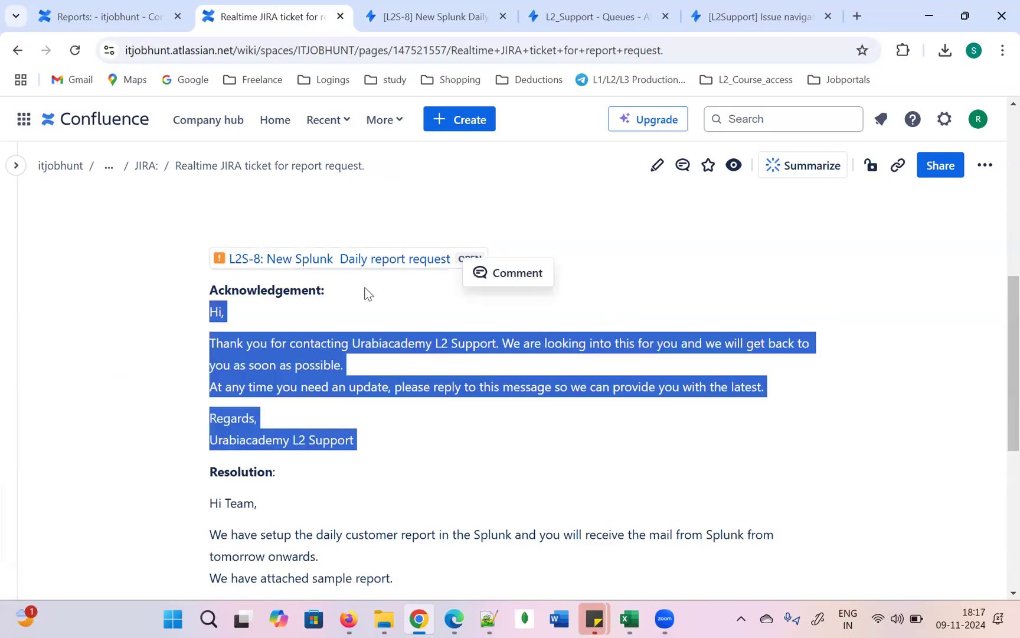
# Switch to Edge, start a customer reply on ticket L2S-8 and paste the copied acknowledgement message into it
pyautogui.click(459, 617)
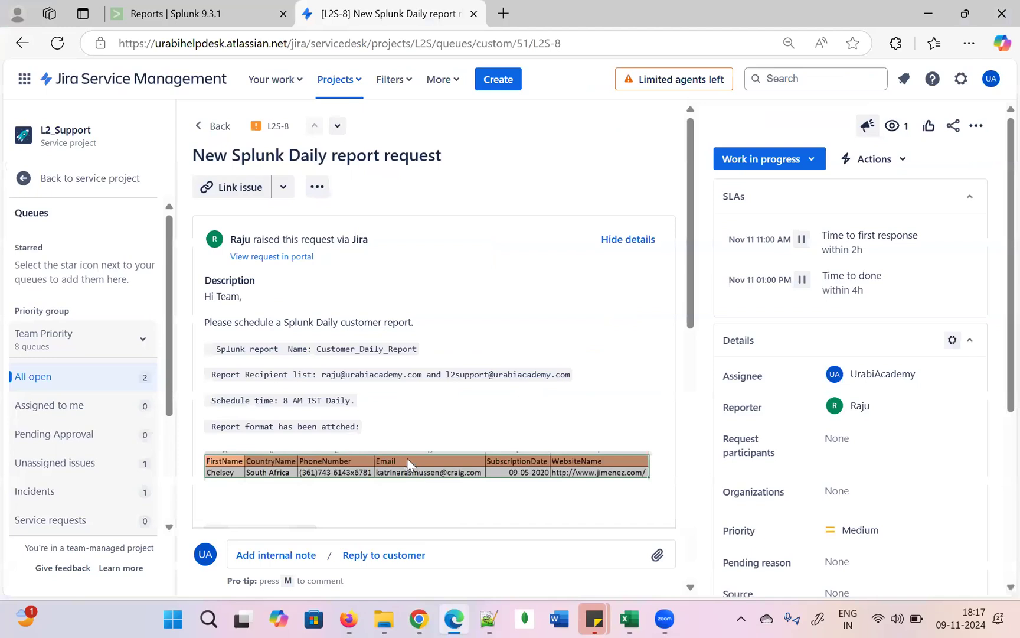
pyautogui.scroll(-5, 407, 457)
pyautogui.scroll(3, 404, 464)
pyautogui.scroll(-6, 404, 464)
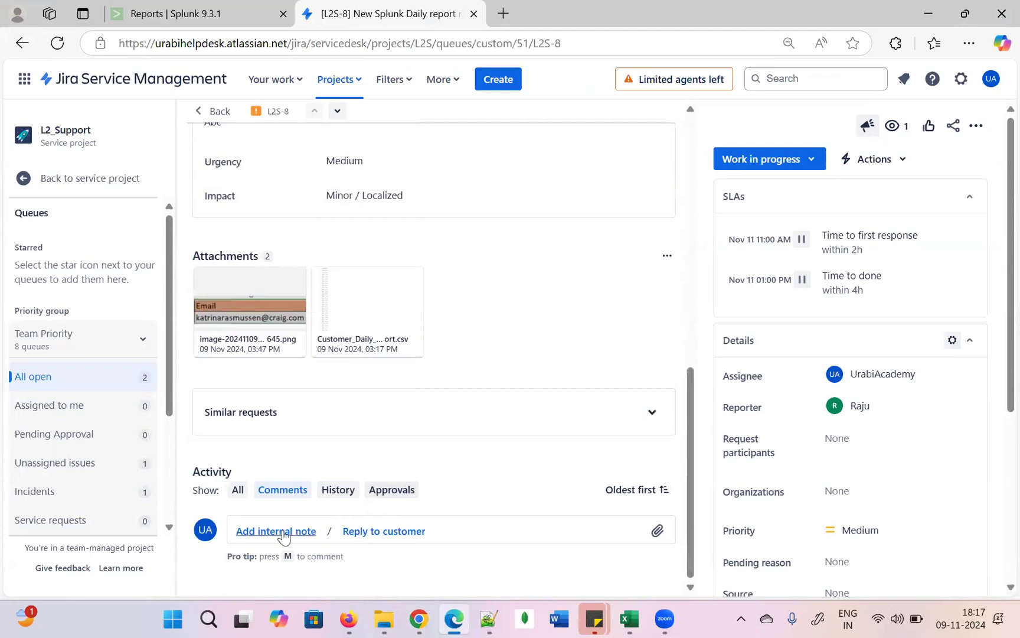
pyautogui.click(387, 533)
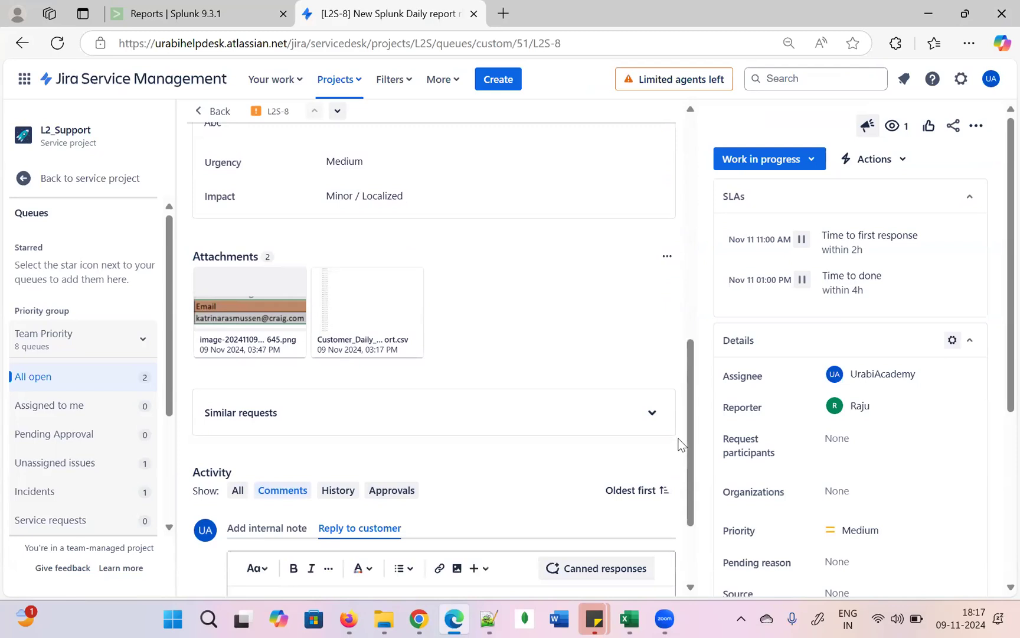
pyautogui.scroll(-2, 372, 508)
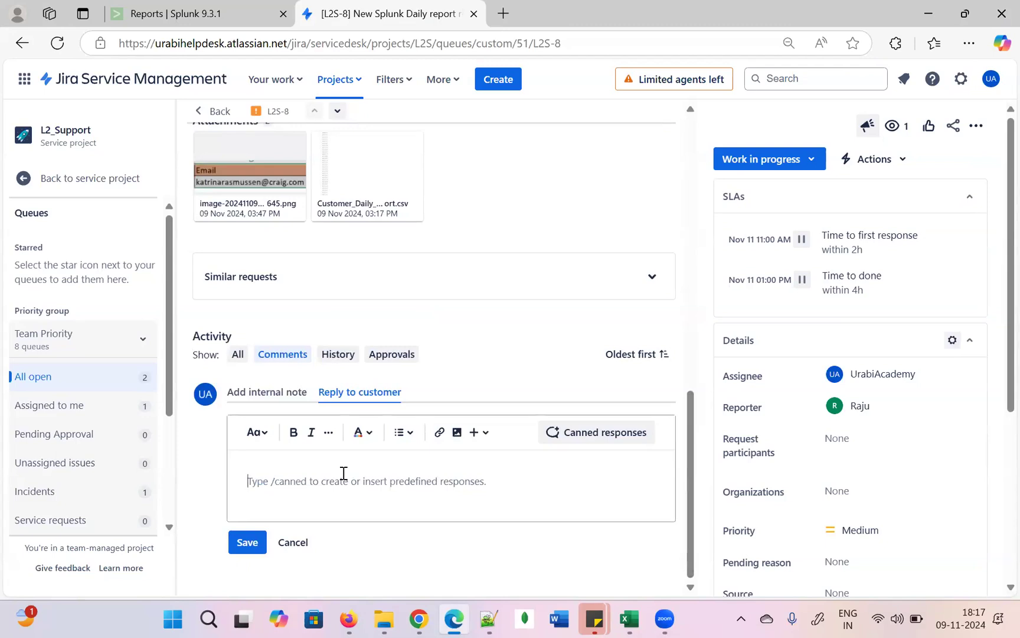
pyautogui.hotkey('ctrl', 'v')
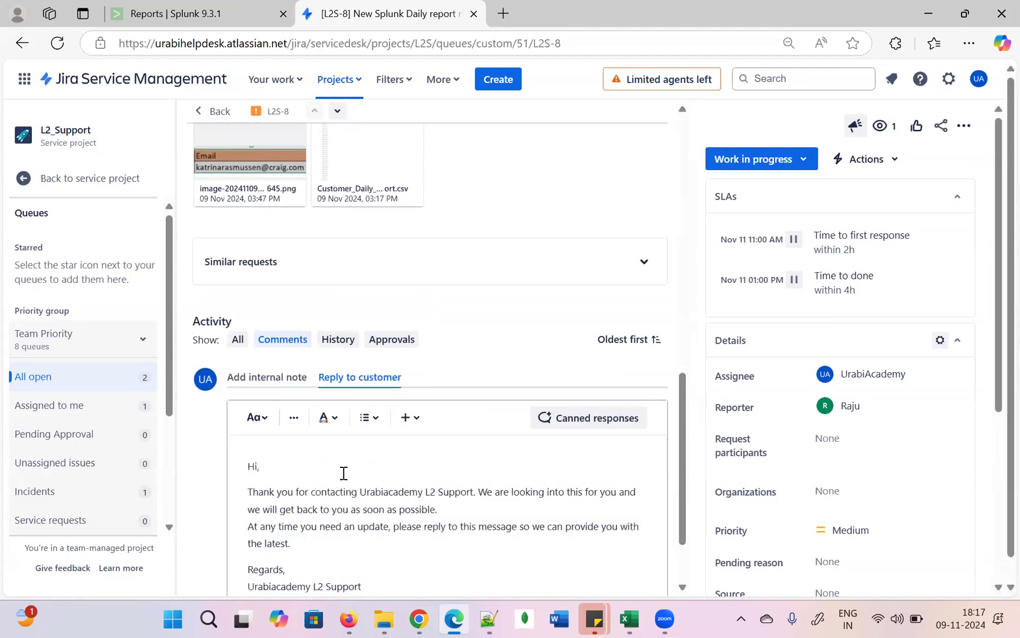
# Mention the ticket's reporter after "Hi" in the greeting and save the reply to the customer
pyautogui.click(257, 465)
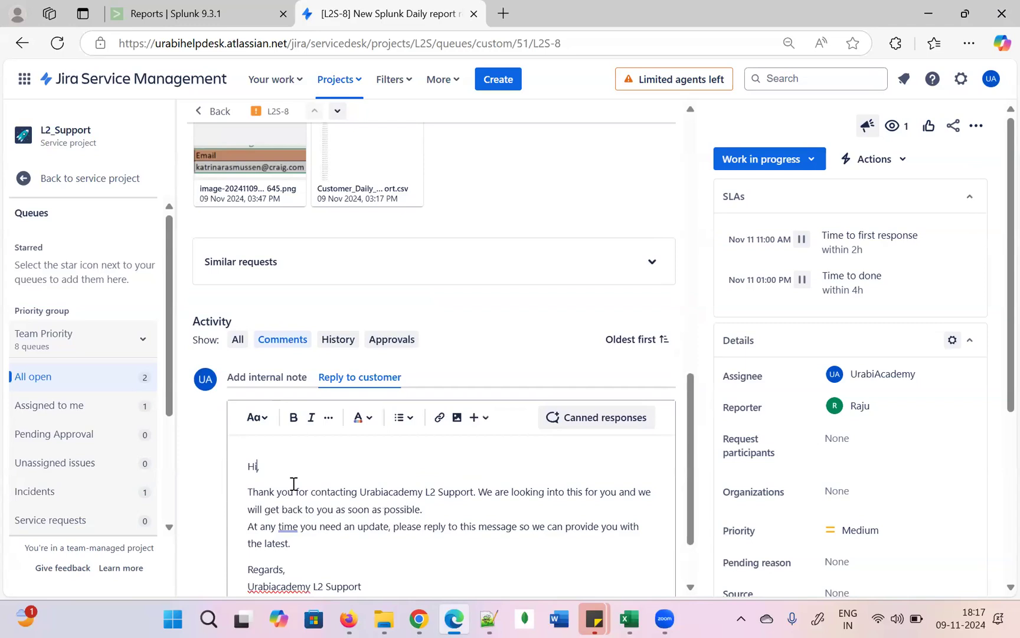
pyautogui.write('@ra')
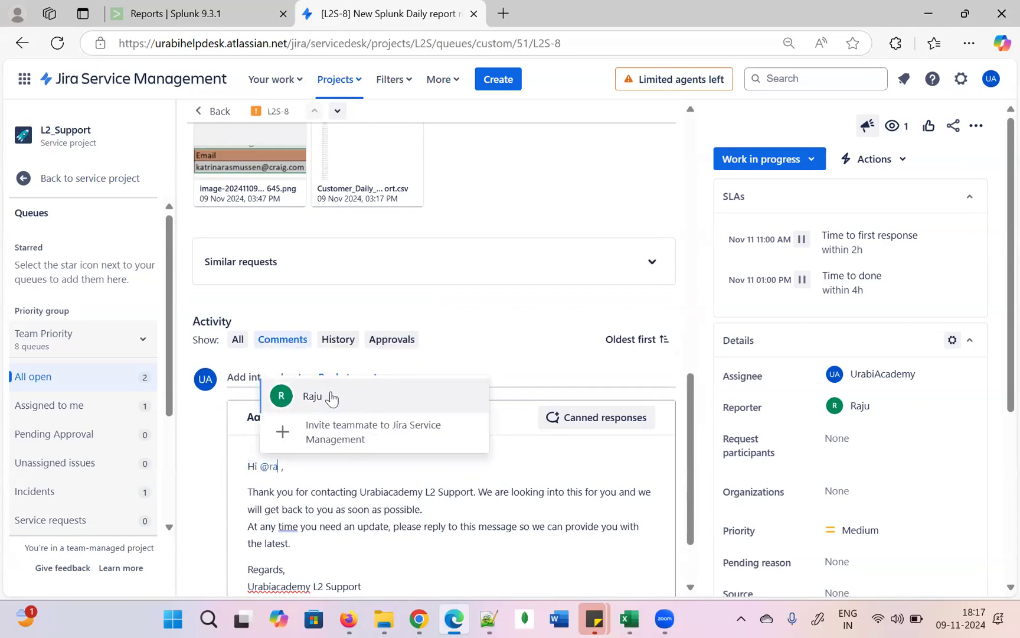
pyautogui.click(331, 396)
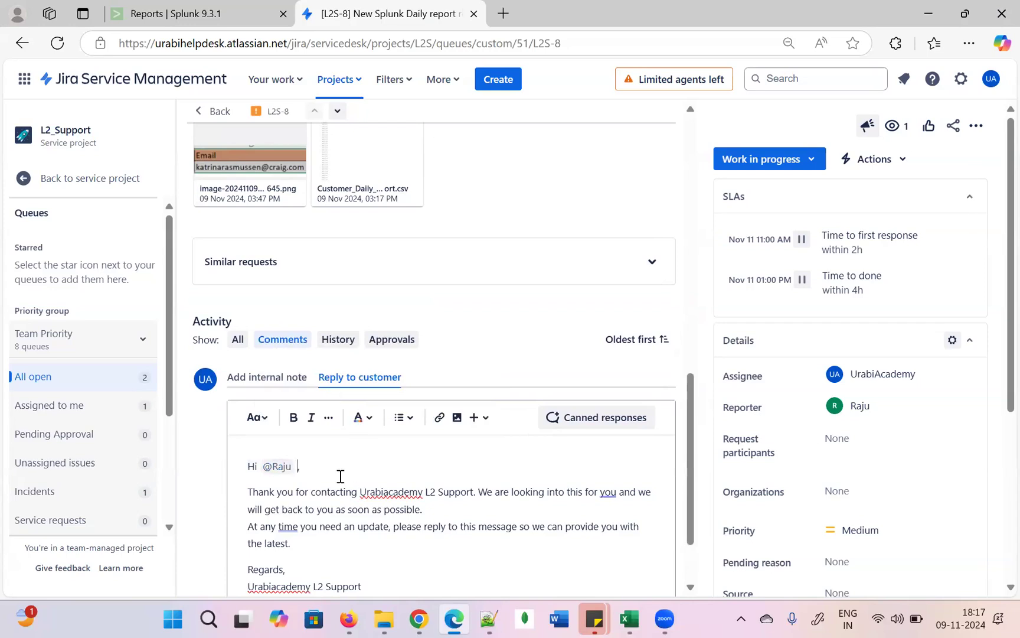
pyautogui.scroll(-2, 437, 471)
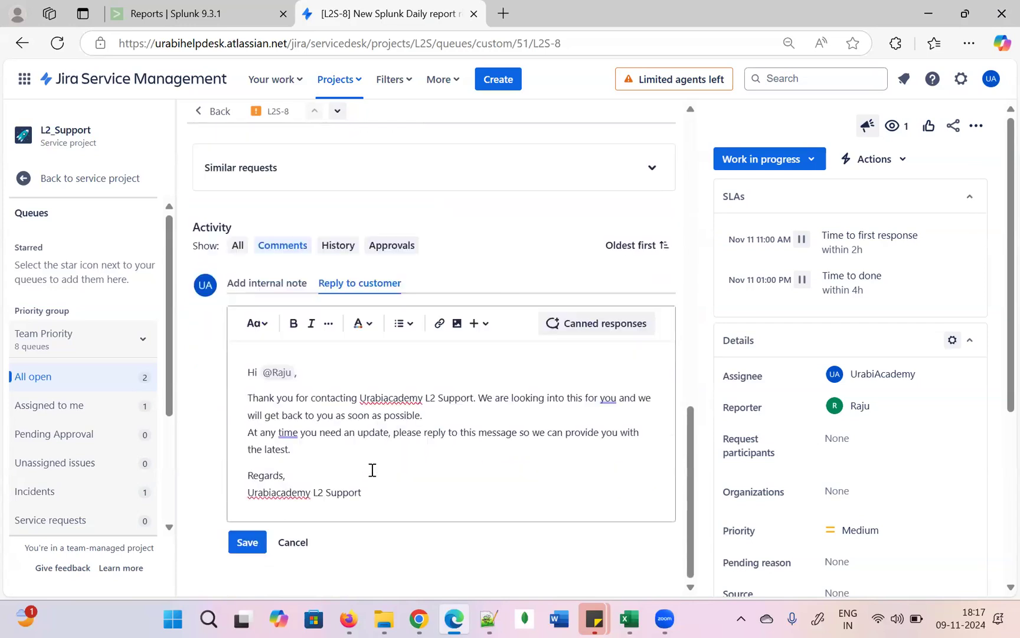
pyautogui.click(247, 547)
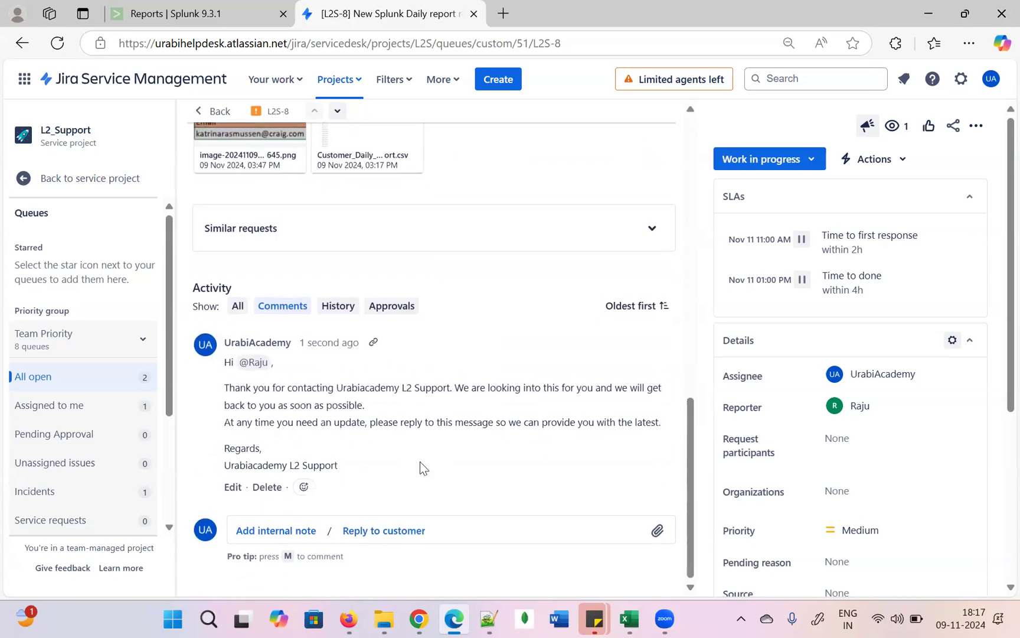
pyautogui.scroll(10, 420, 462)
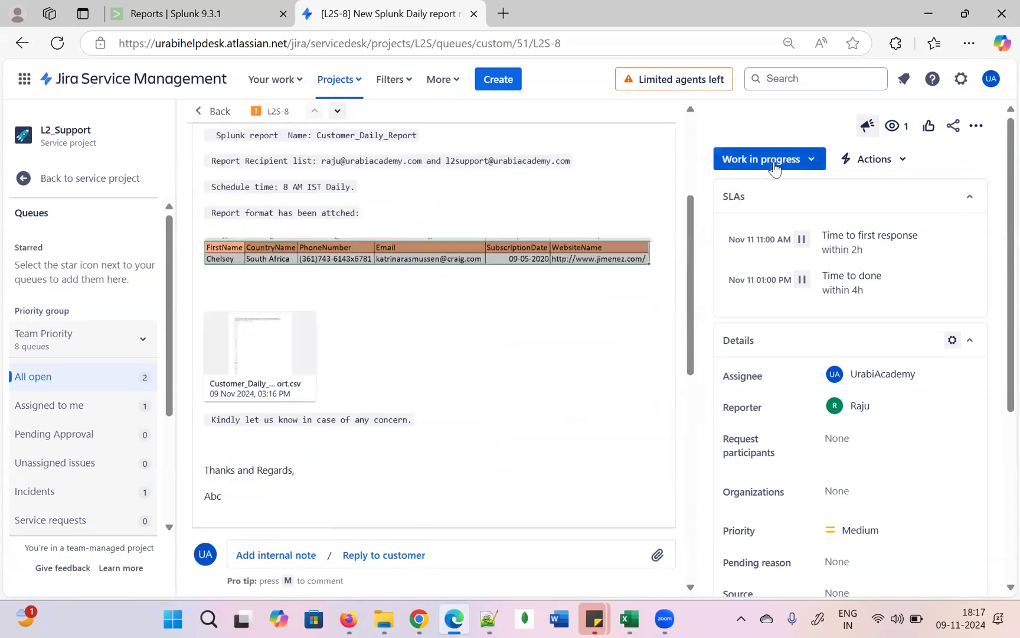
pyautogui.scroll(4, 693, 214)
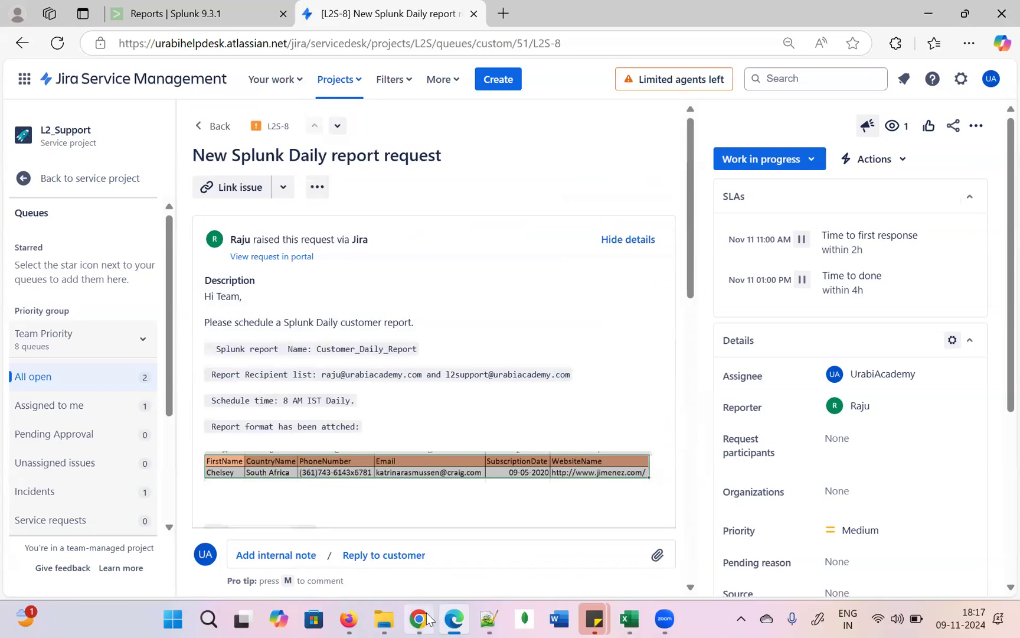
# Switch to Chrome and look for the ticket in the L2_Support project's Assigned to me queue
pyautogui.click(420, 618)
pyautogui.scroll(10, 483, 335)
pyautogui.click(365, 7)
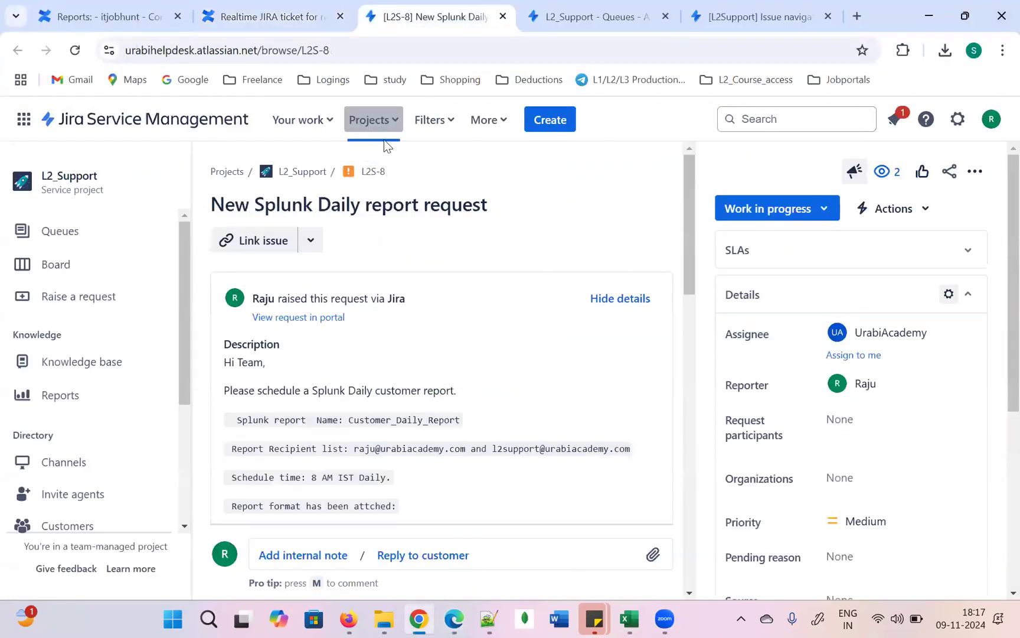
pyautogui.click(383, 136)
pyautogui.click(421, 197)
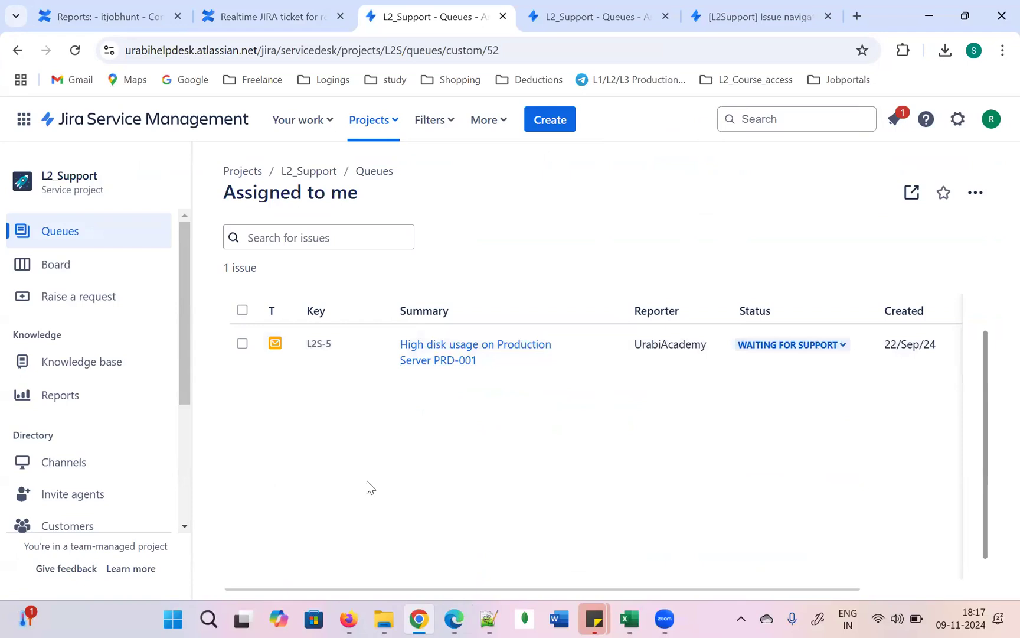
pyautogui.click(311, 173)
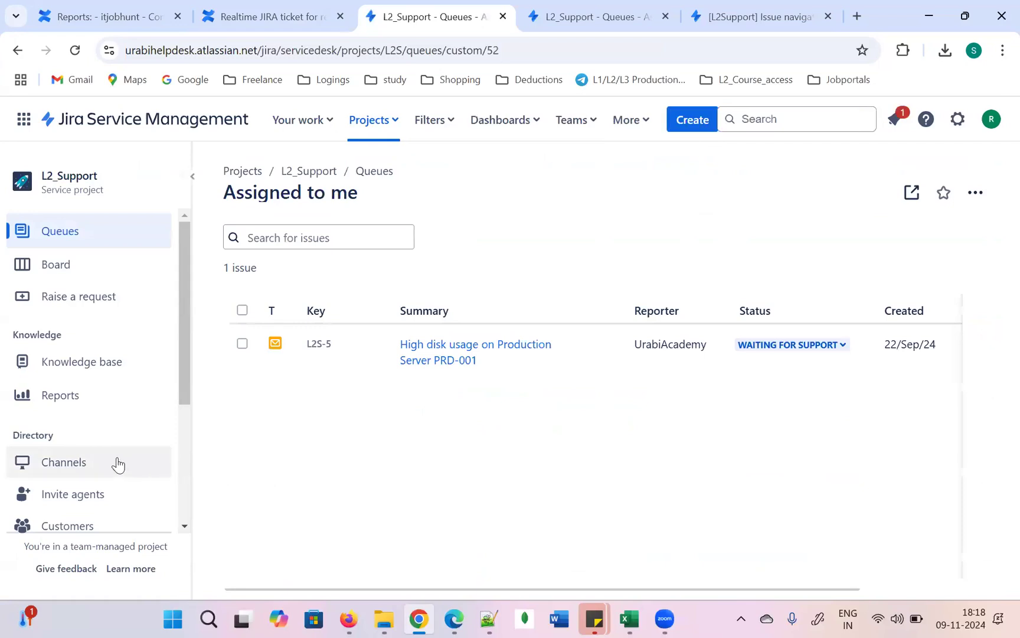
pyautogui.scroll(-4, 114, 463)
pyautogui.scroll(4, 118, 465)
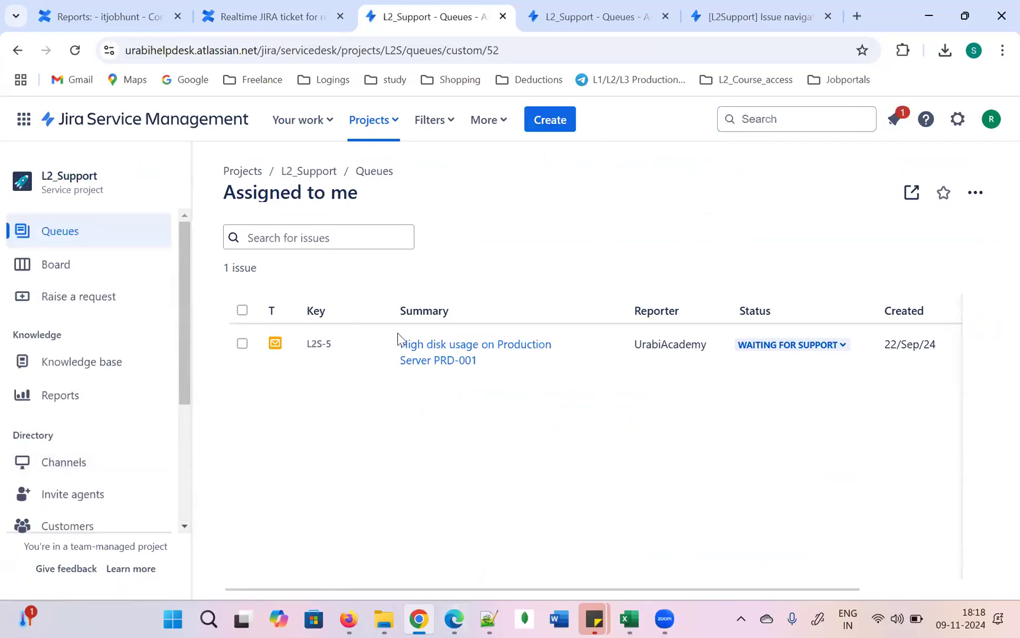
# Open the linked L2S-8 ticket from the Confluence page and review the acknowledgement comment and attachments from the reporter's account
pyautogui.click(305, 13)
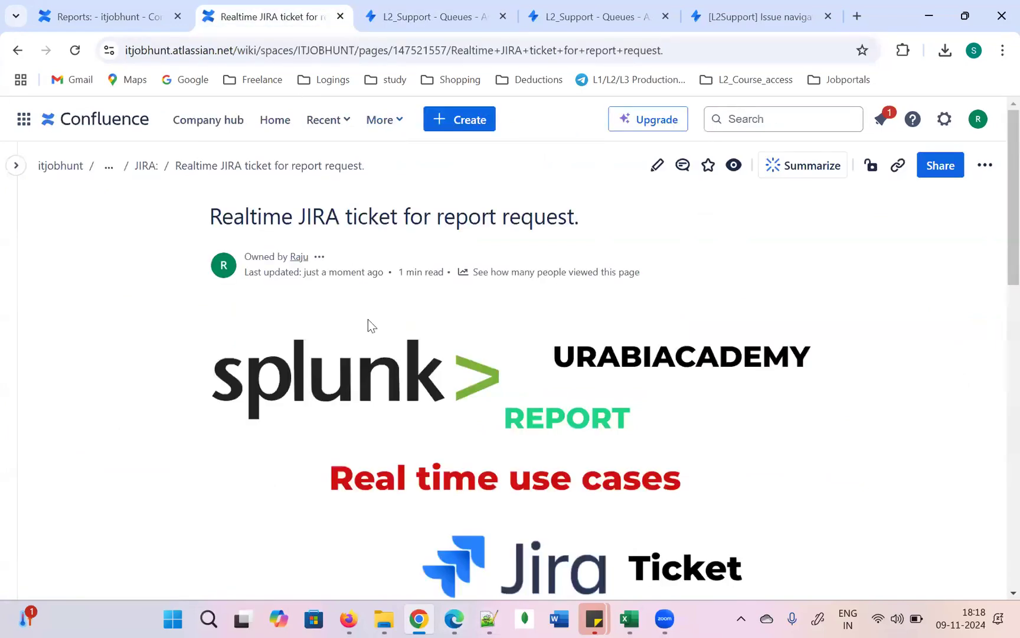
pyautogui.scroll(-4, 420, 353)
pyautogui.scroll(4, 391, 346)
pyautogui.click(393, 340)
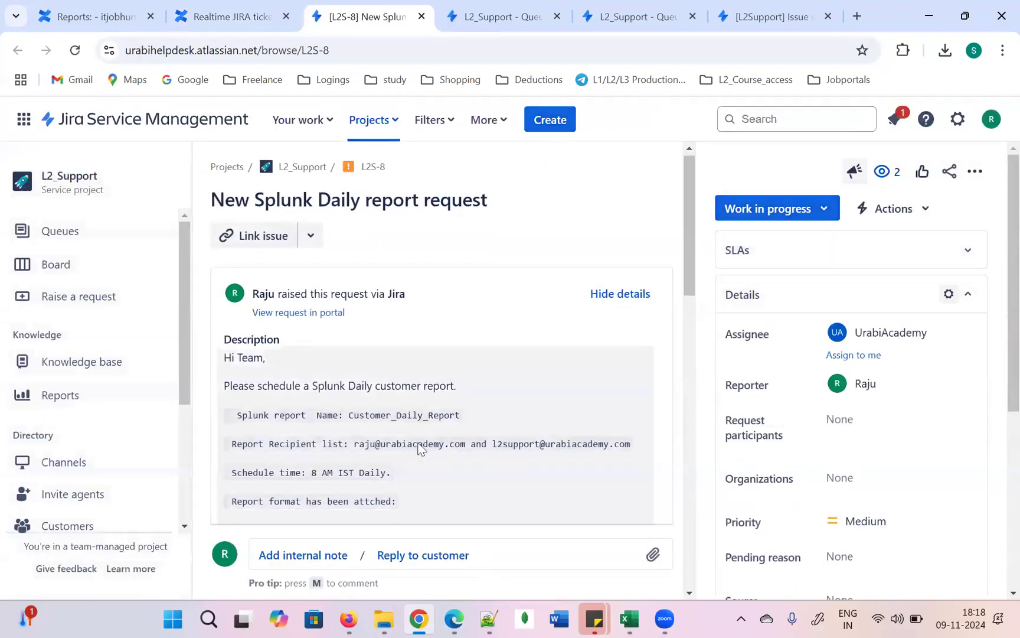
pyautogui.scroll(-5, 413, 449)
pyautogui.scroll(-8, 413, 448)
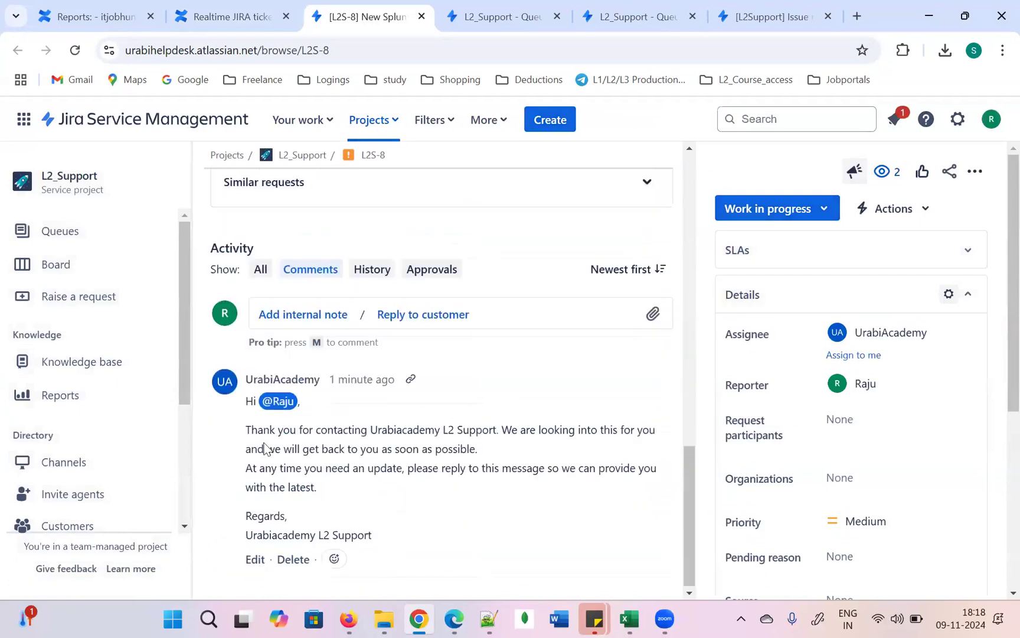
pyautogui.scroll(-1, 295, 460)
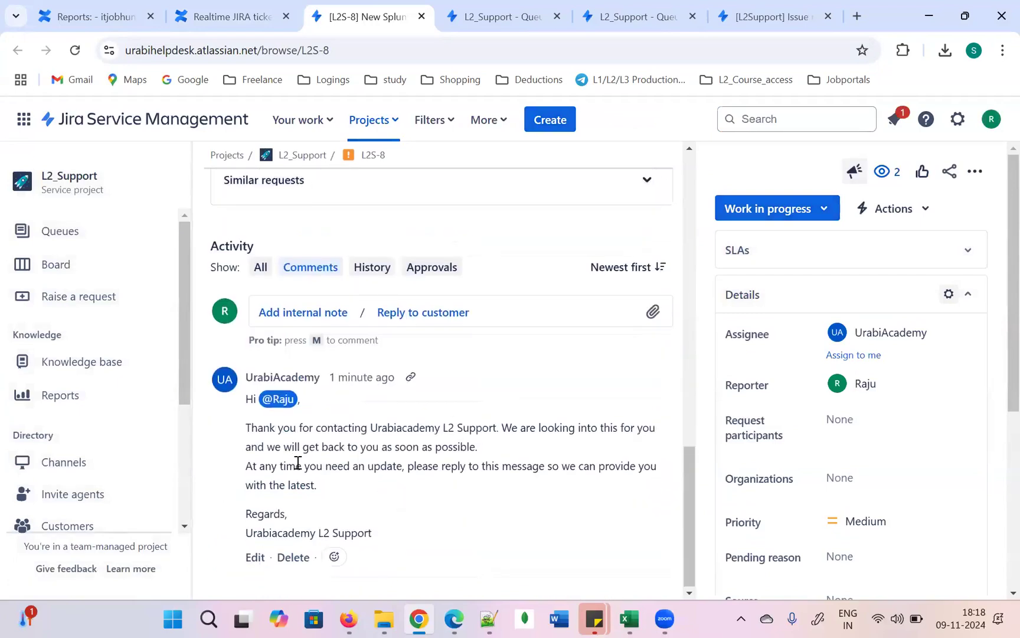
pyautogui.scroll(-1, 437, 455)
pyautogui.scroll(4, 455, 448)
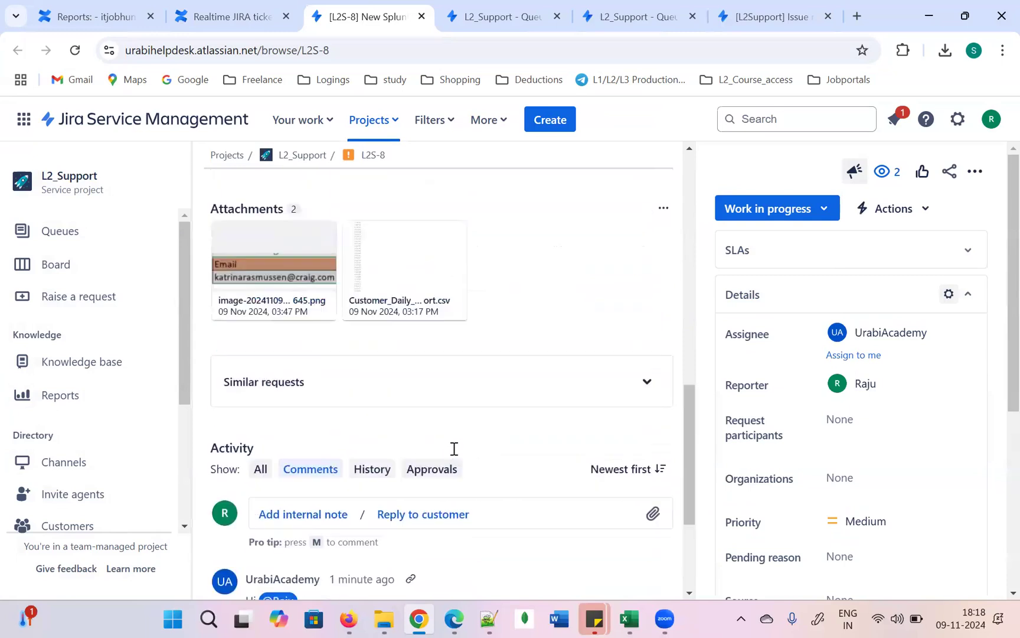
# Check the acknowledgement comment posted in ticket L2S-8's activity section against the reporter's view of the ticket
pyautogui.scroll(-3, 454, 449)
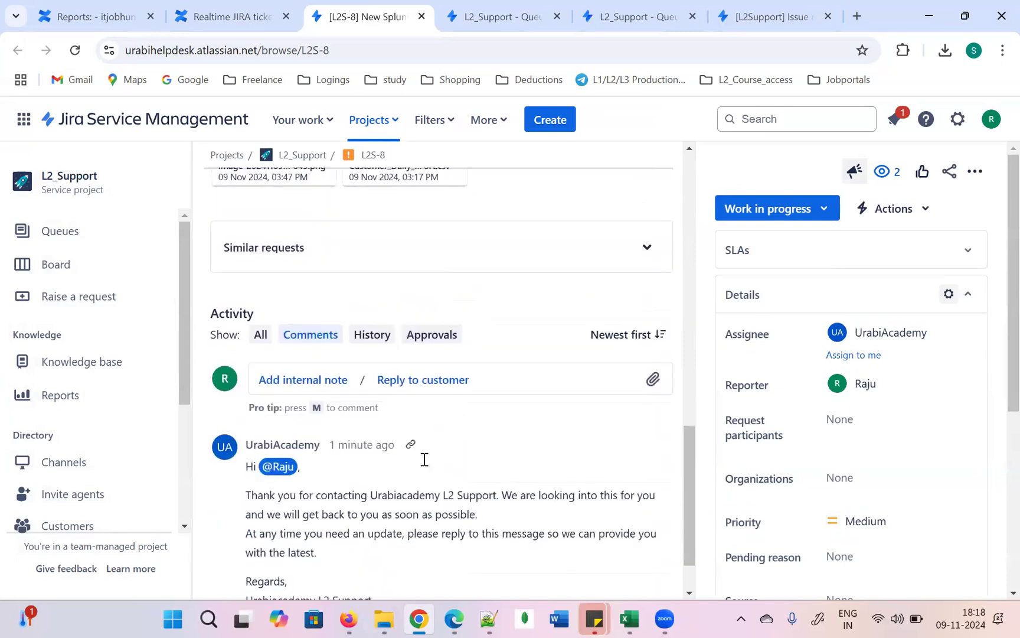
pyautogui.scroll(-1, 424, 460)
pyautogui.scroll(2, 430, 461)
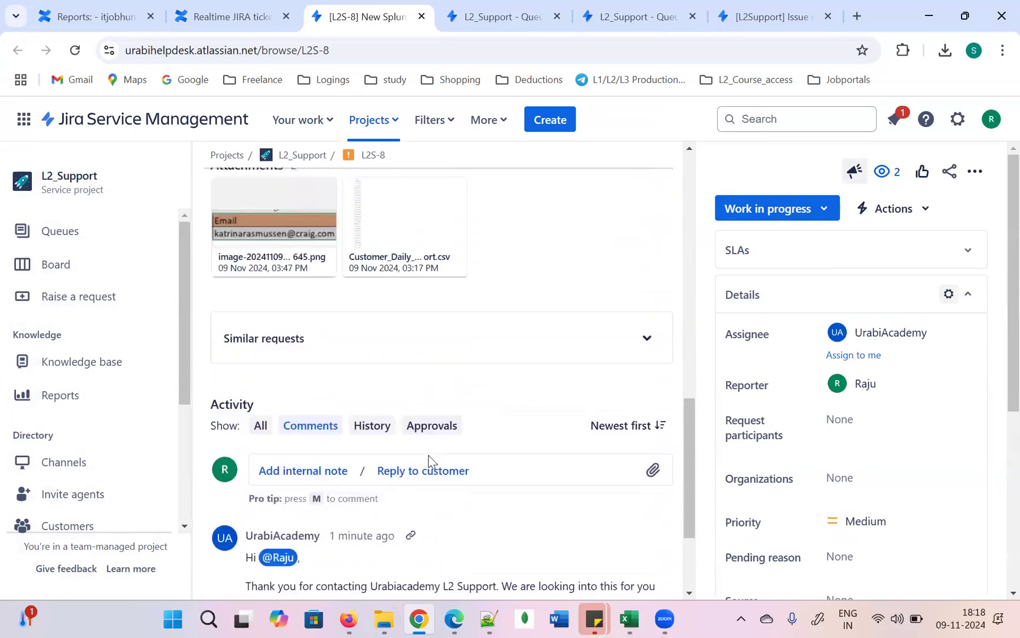
pyautogui.scroll(2, 555, 526)
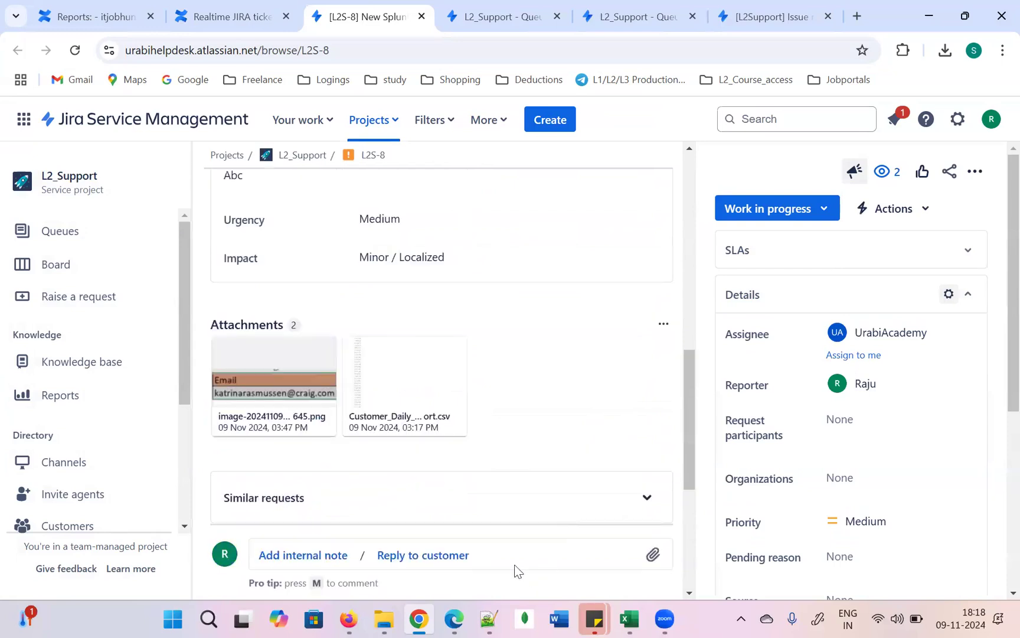
# Switch to Edge and examine the L2S-8 description for the requested report name, recipients, schedule time and report format
pyautogui.click(454, 619)
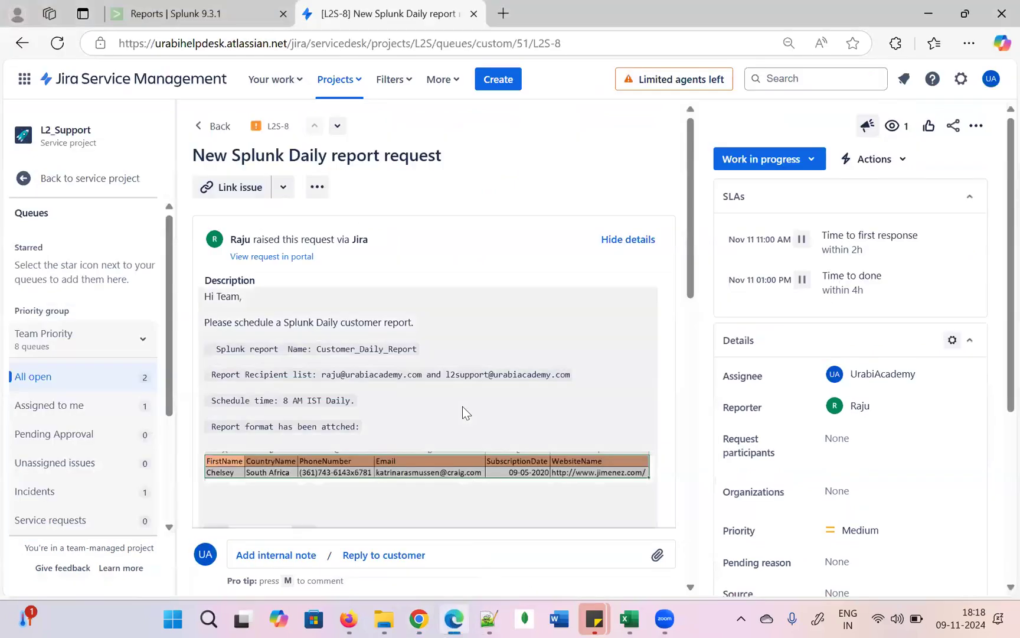
pyautogui.scroll(-1, 464, 406)
pyautogui.scroll(-1, 245, 274)
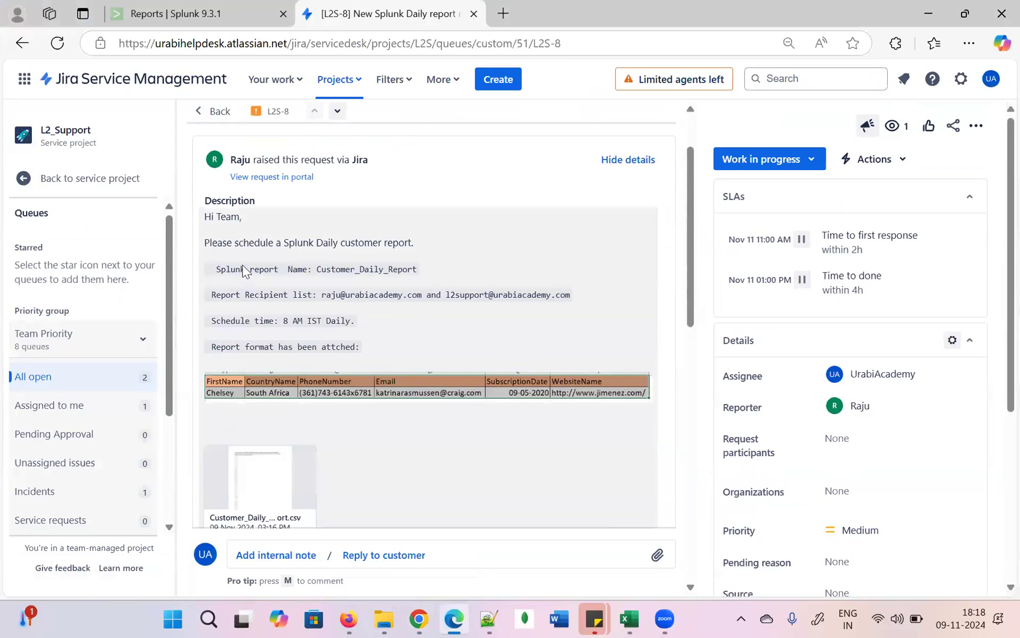
pyautogui.scroll(1, 281, 316)
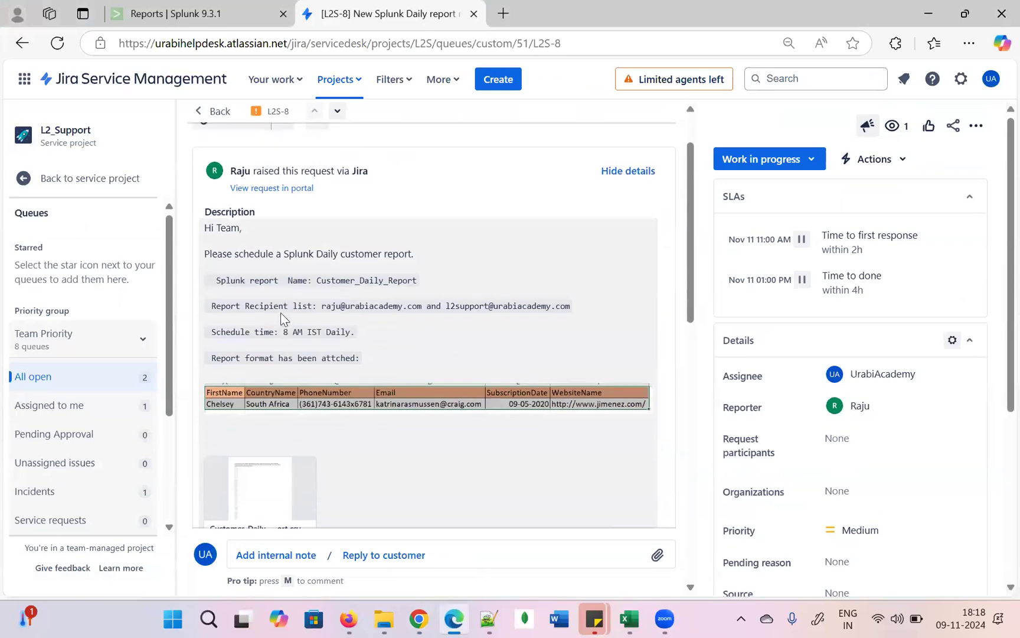
pyautogui.scroll(2, 280, 316)
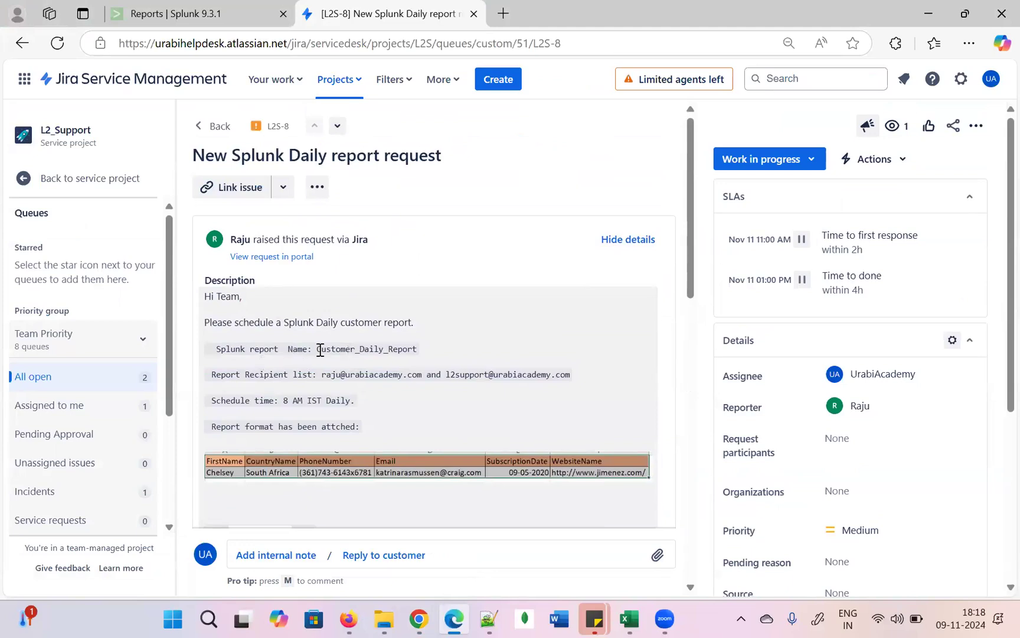
pyautogui.moveTo(318, 349); pyautogui.dragTo(420, 351)
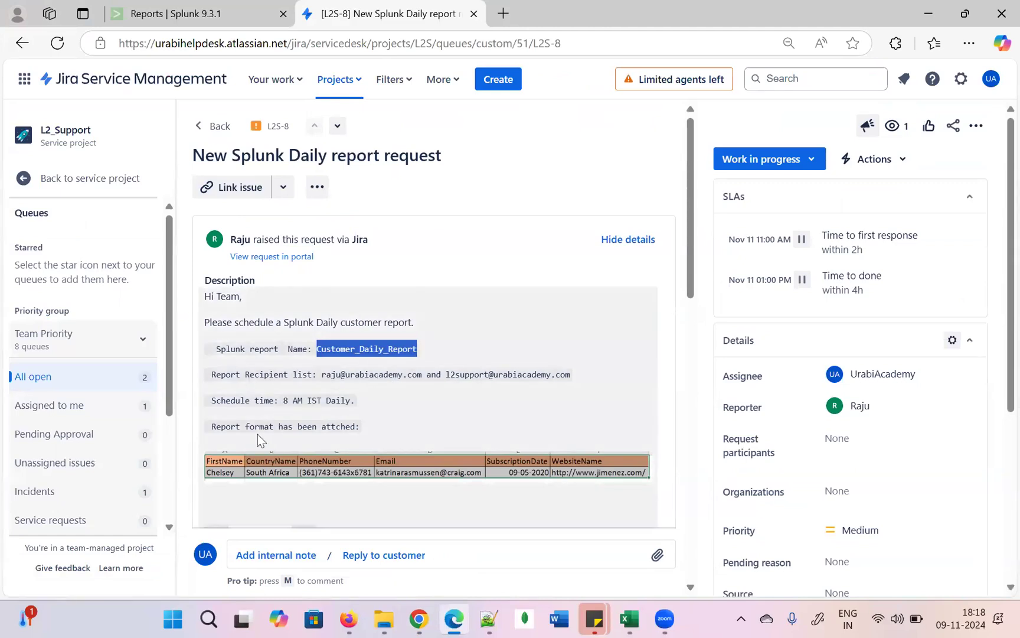
pyautogui.scroll(-1, 319, 425)
pyautogui.scroll(-1, 347, 384)
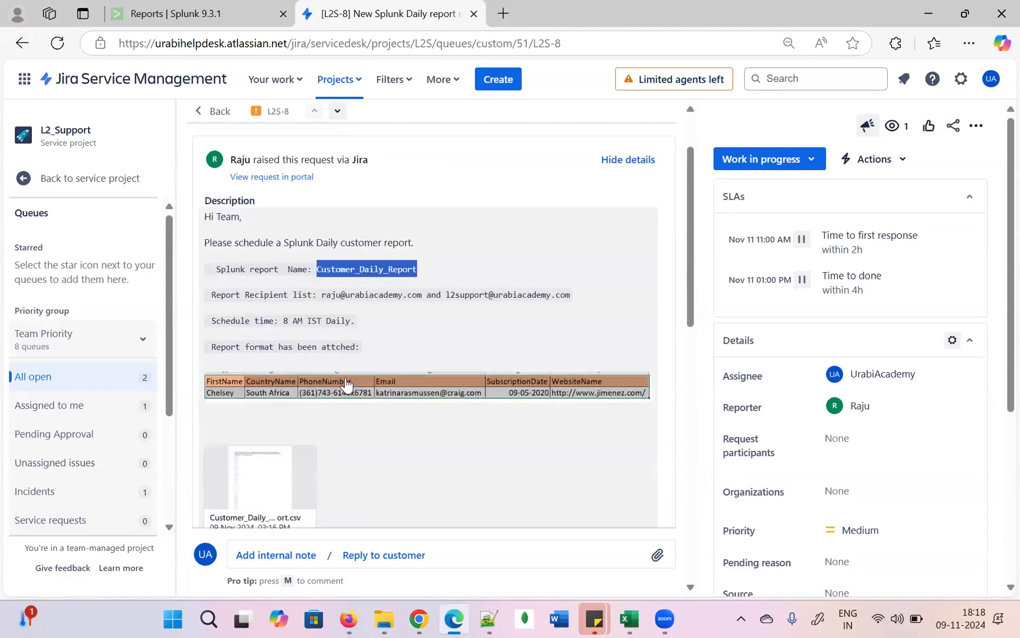
pyautogui.scroll(1, 353, 334)
pyautogui.scroll(-3, 355, 335)
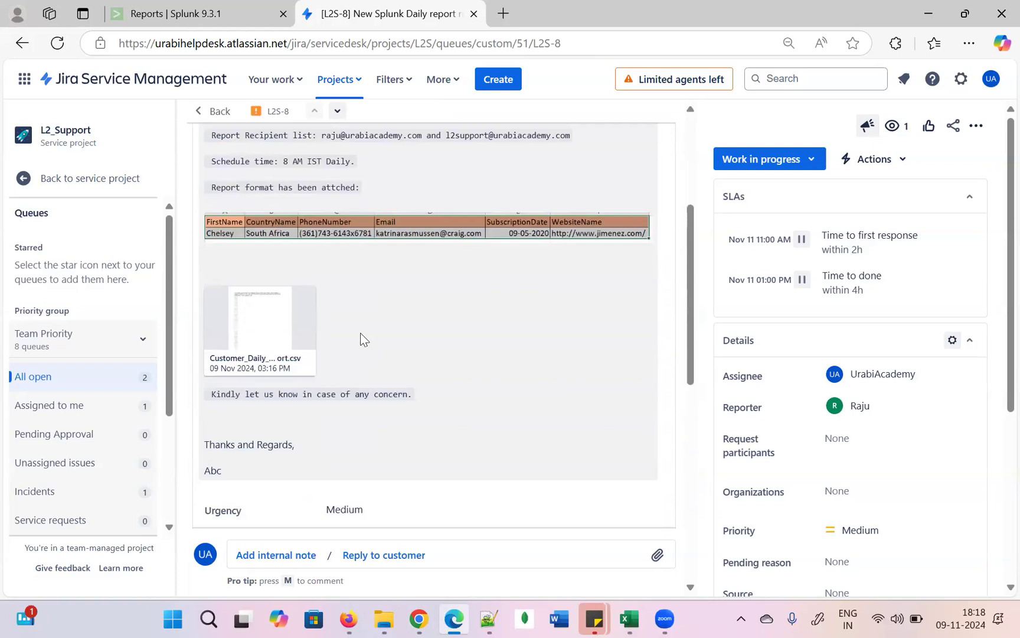
pyautogui.scroll(2, 367, 337)
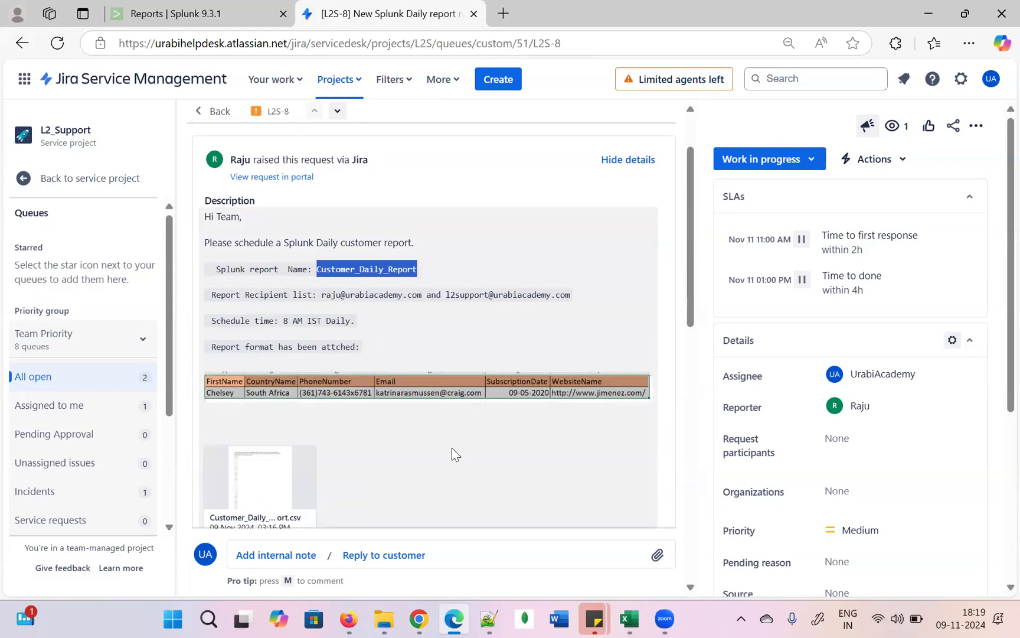
# Switch to Splunk in Edge and run a new search for index="main"
pyautogui.click(418, 619)
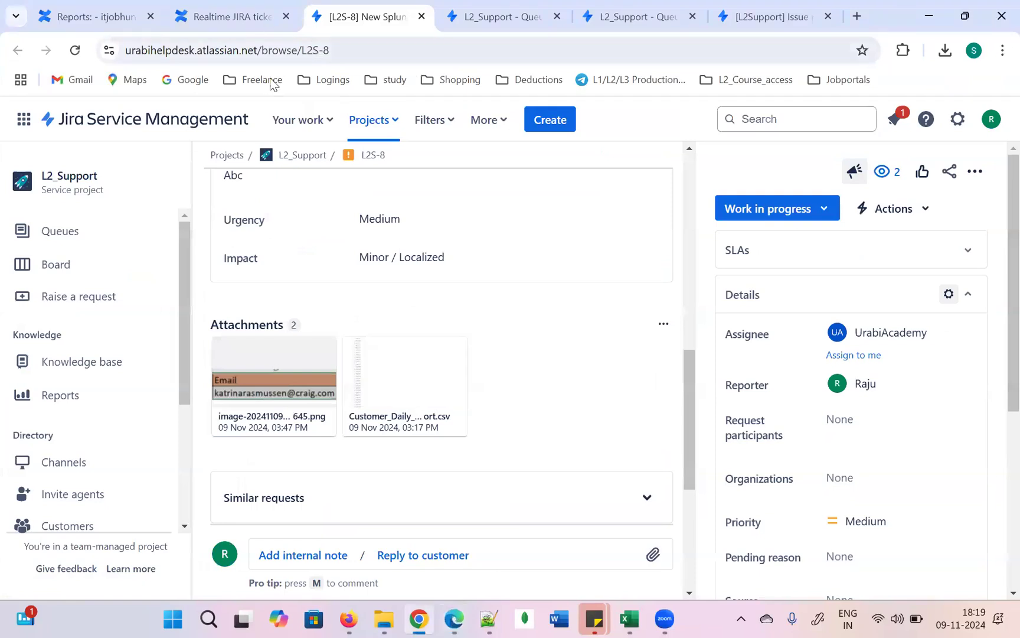
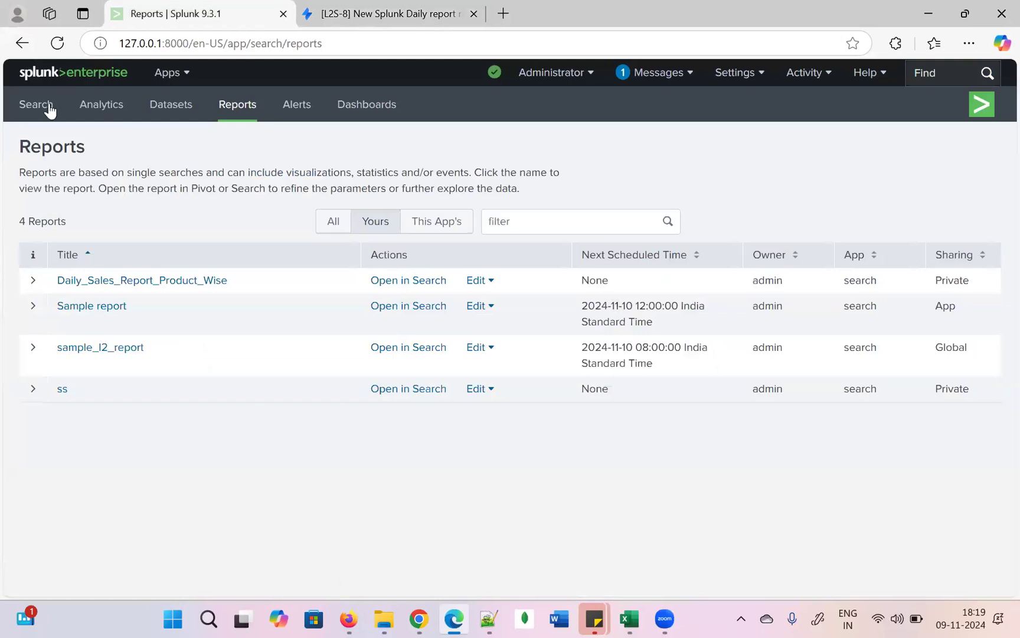
pyautogui.click(48, 106)
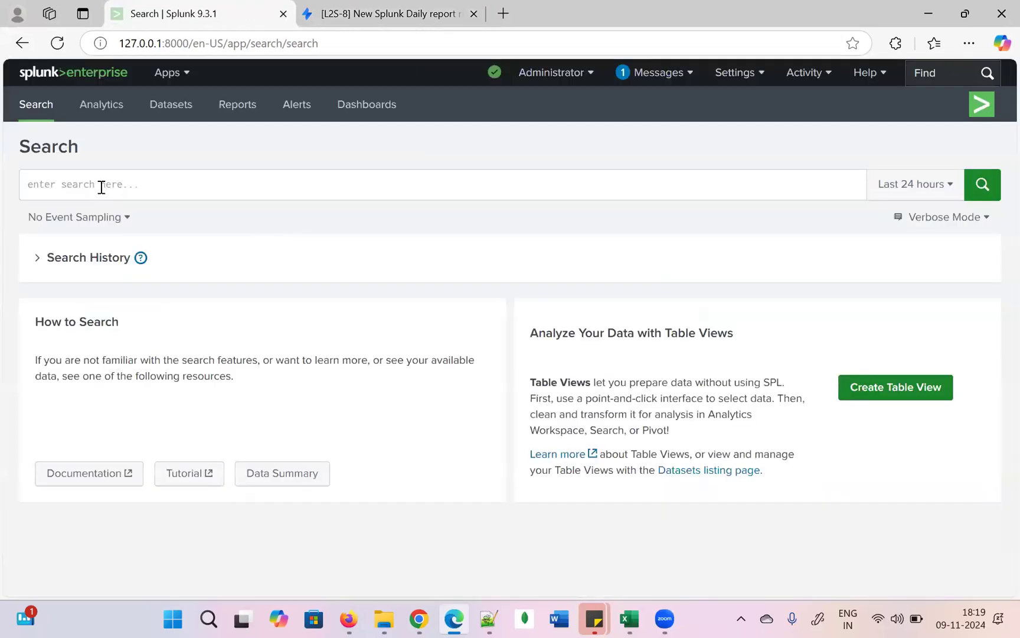
pyautogui.click(101, 187)
pyautogui.write('index')
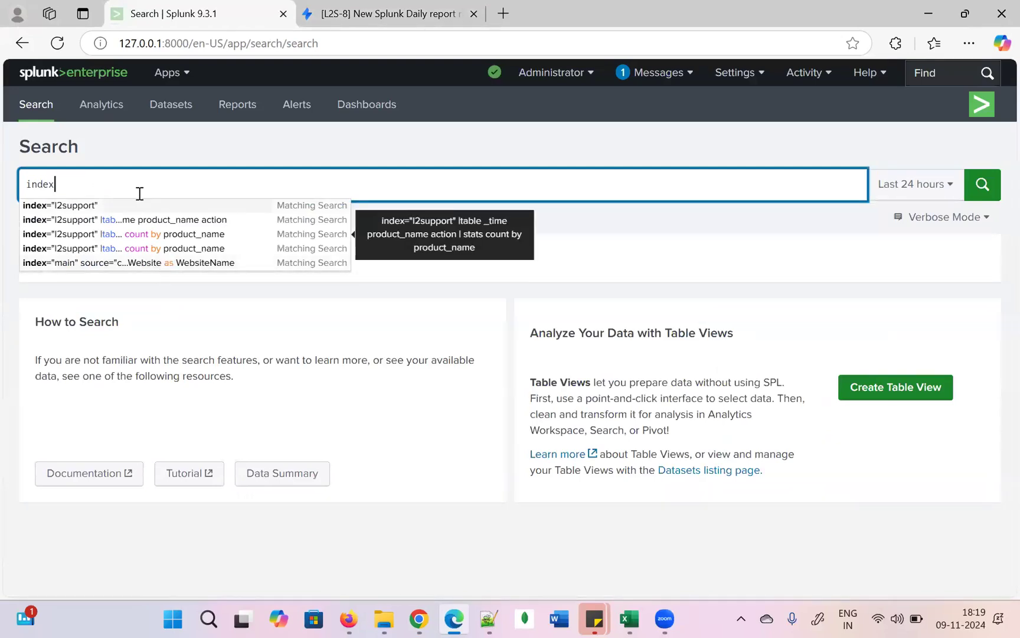
pyautogui.write('=main')
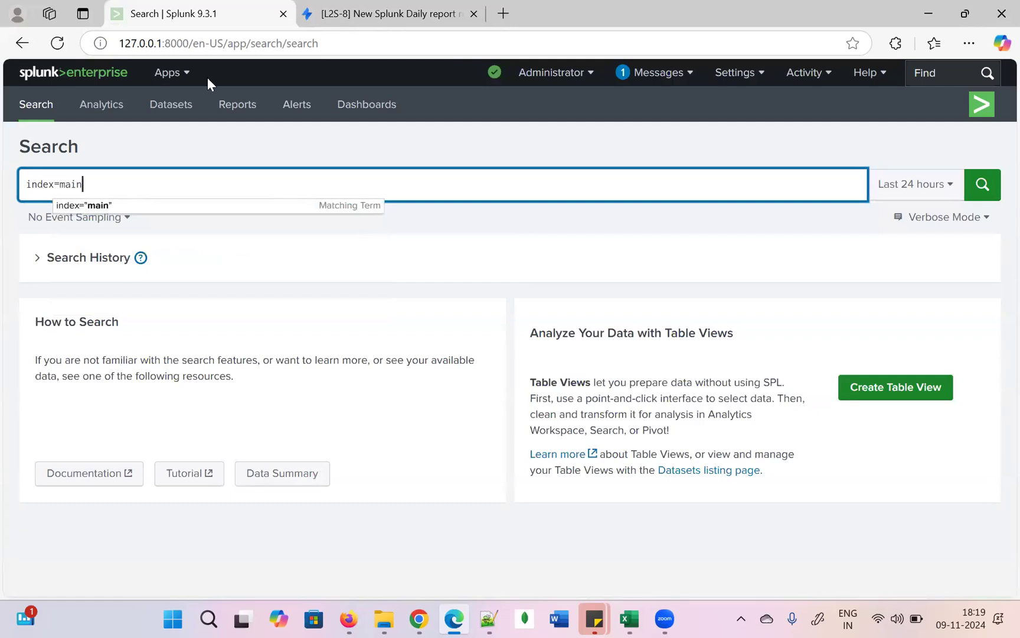
pyautogui.click(147, 205)
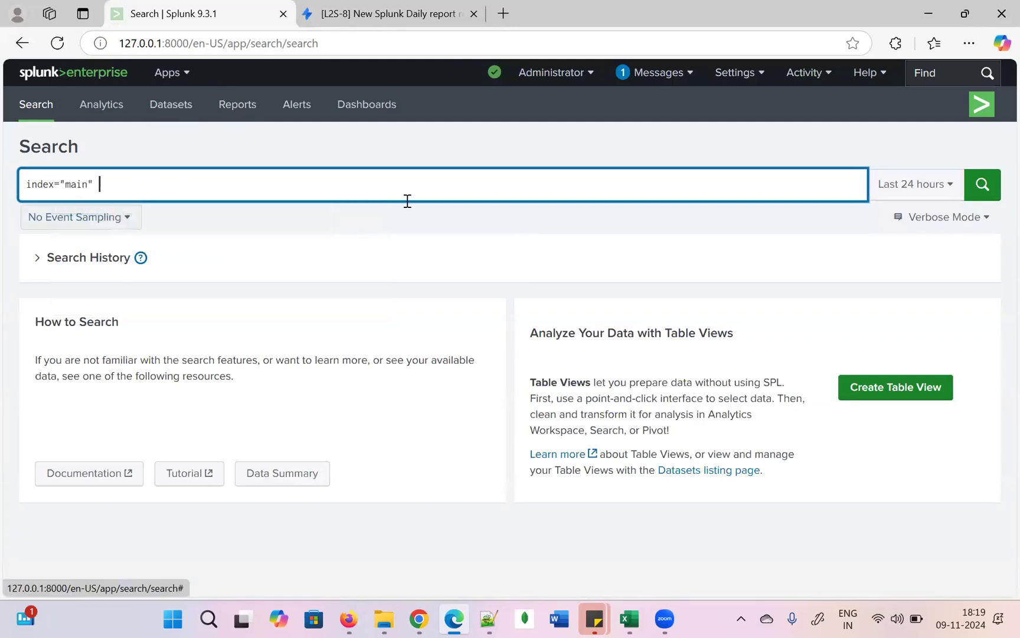
pyautogui.click(982, 191)
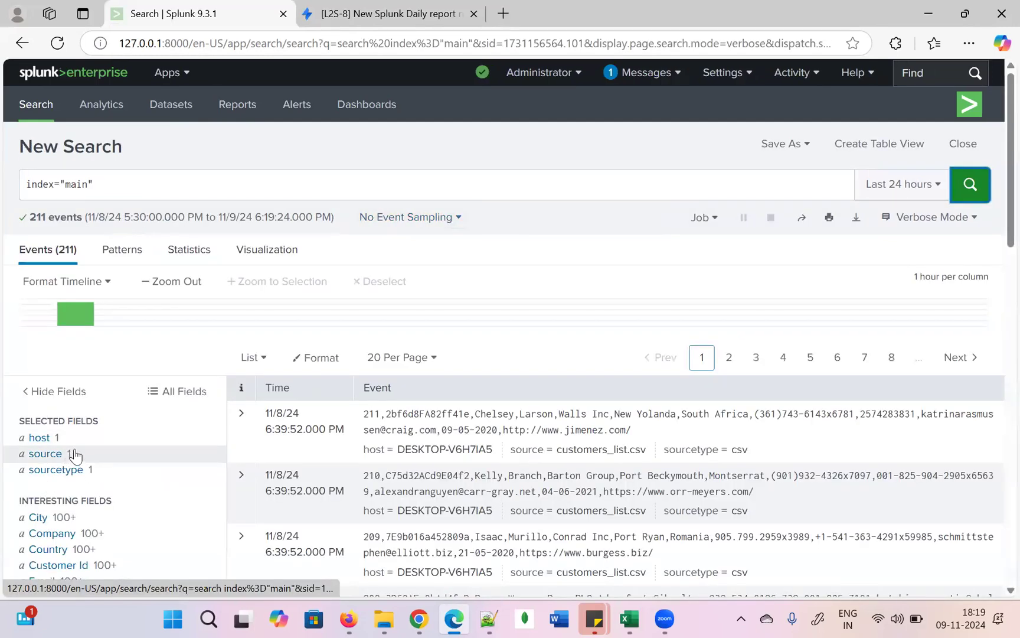
# Narrow the search to source customers_list.csv and sourcetype csv using the selected fields
pyautogui.click(45, 454)
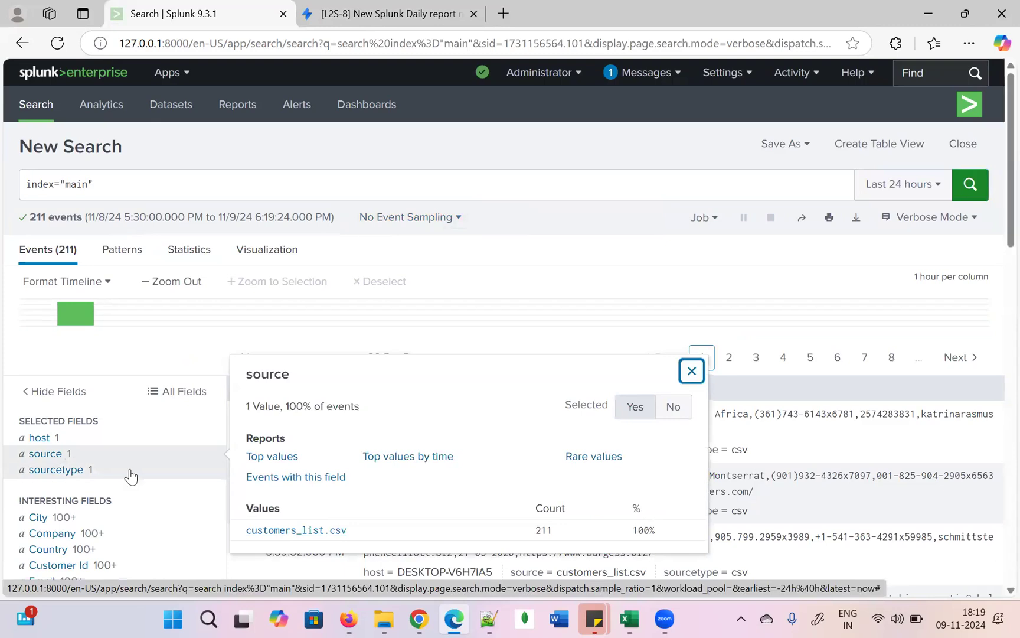
pyautogui.click(319, 530)
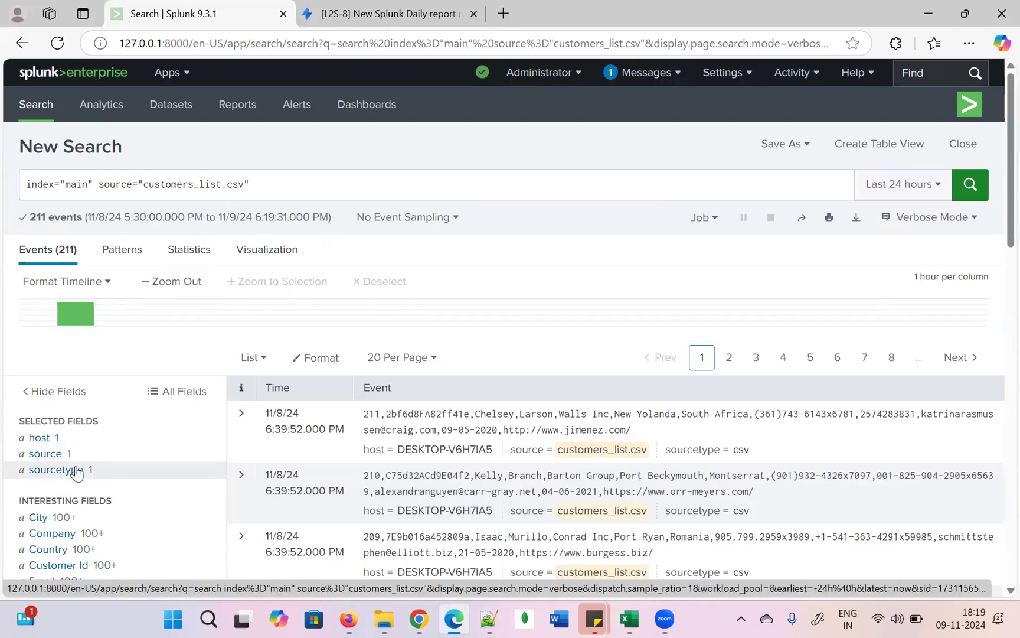
pyautogui.click(80, 470)
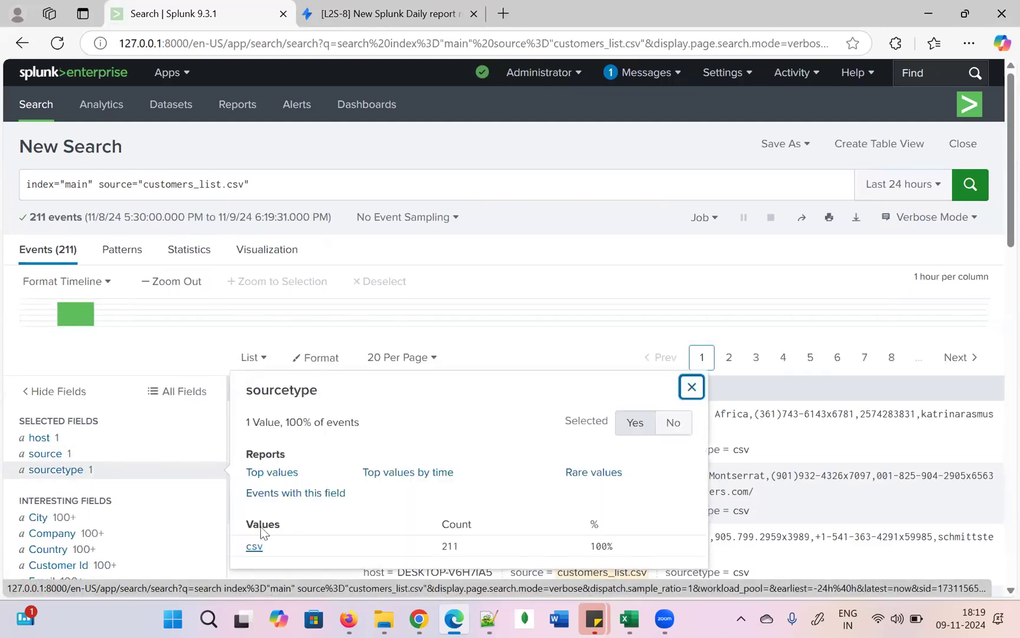
pyautogui.click(255, 546)
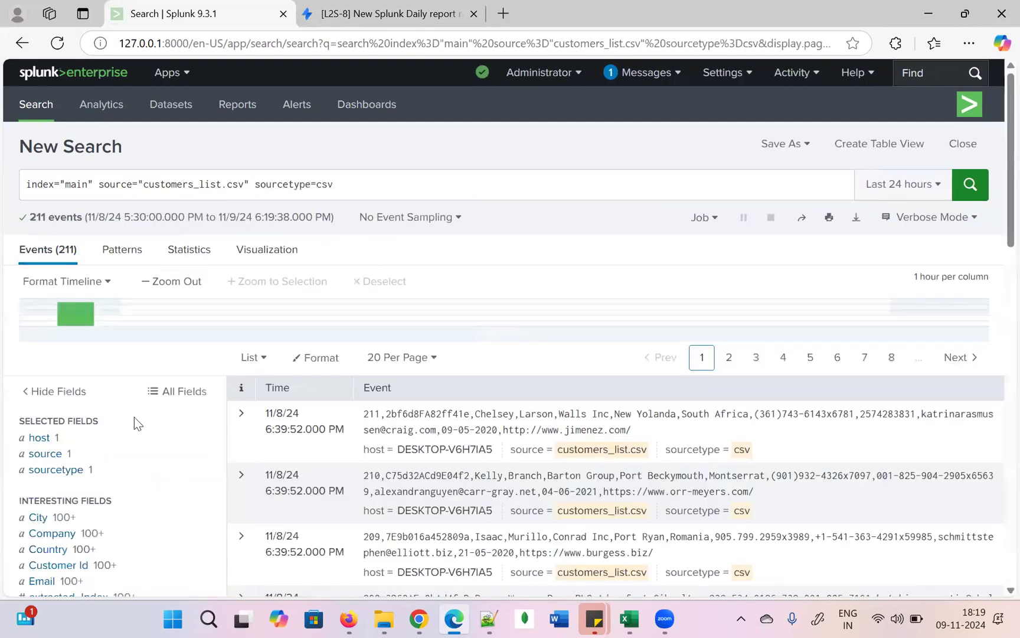
# Examine the fields available in the search results and the sample report image attached to L2S-8 in Chrome
pyautogui.scroll(-4, 155, 456)
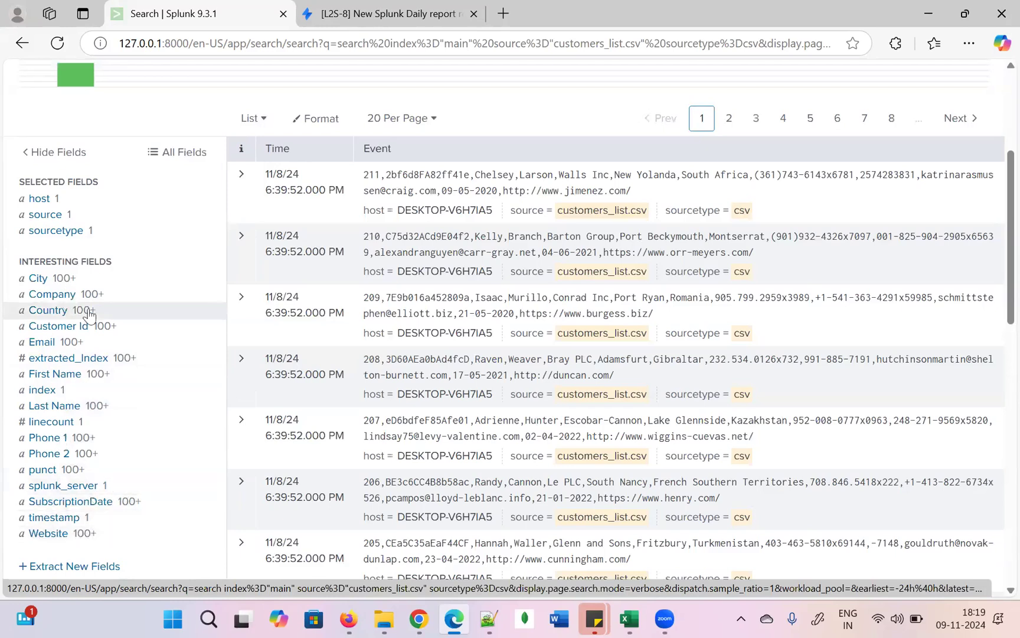
pyautogui.scroll(4, 101, 468)
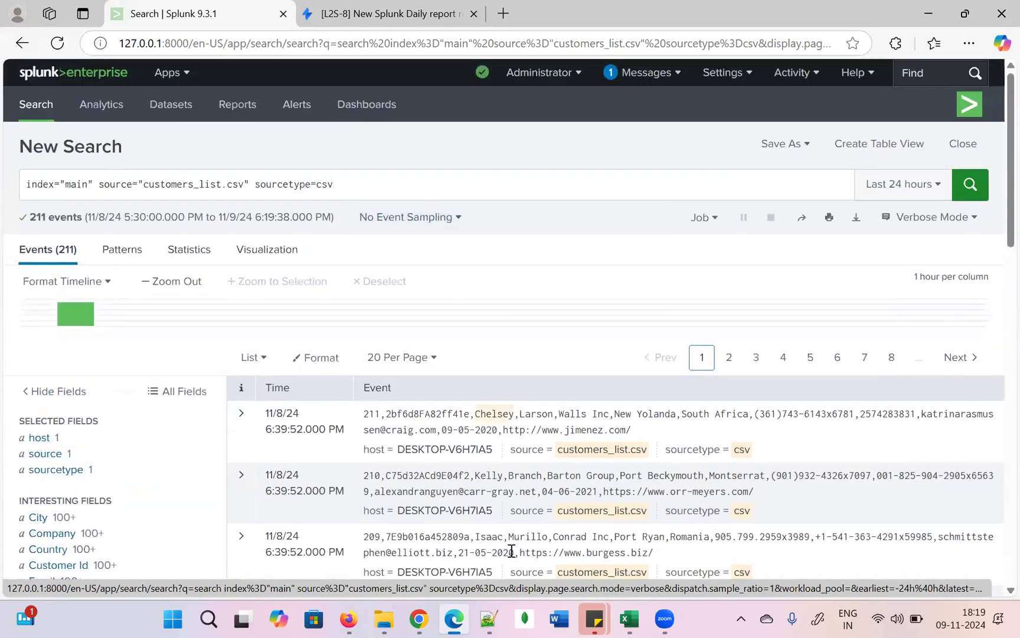
pyautogui.click(420, 618)
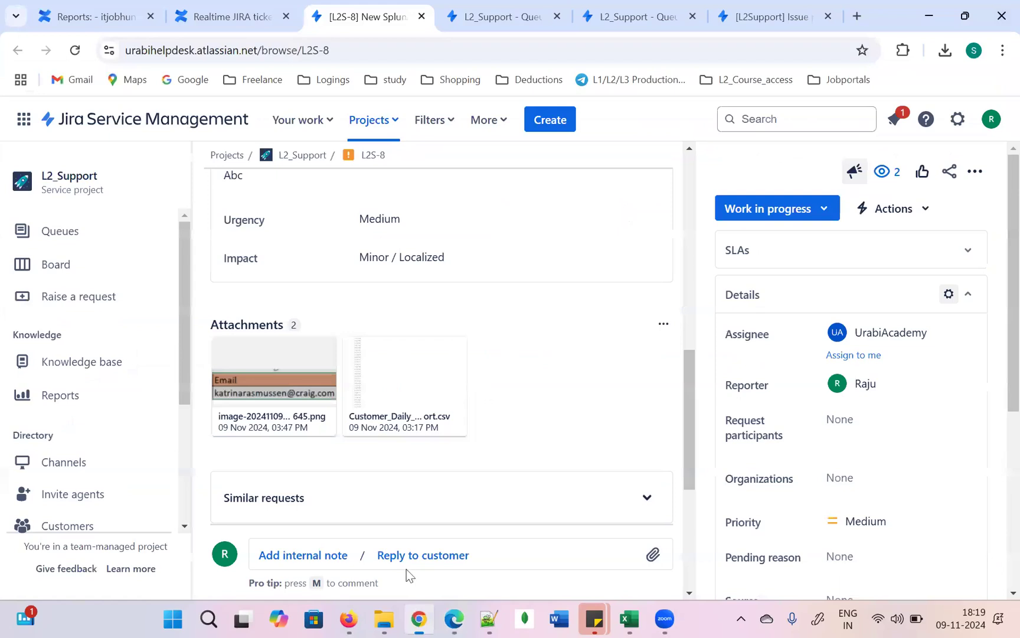
pyautogui.click(276, 387)
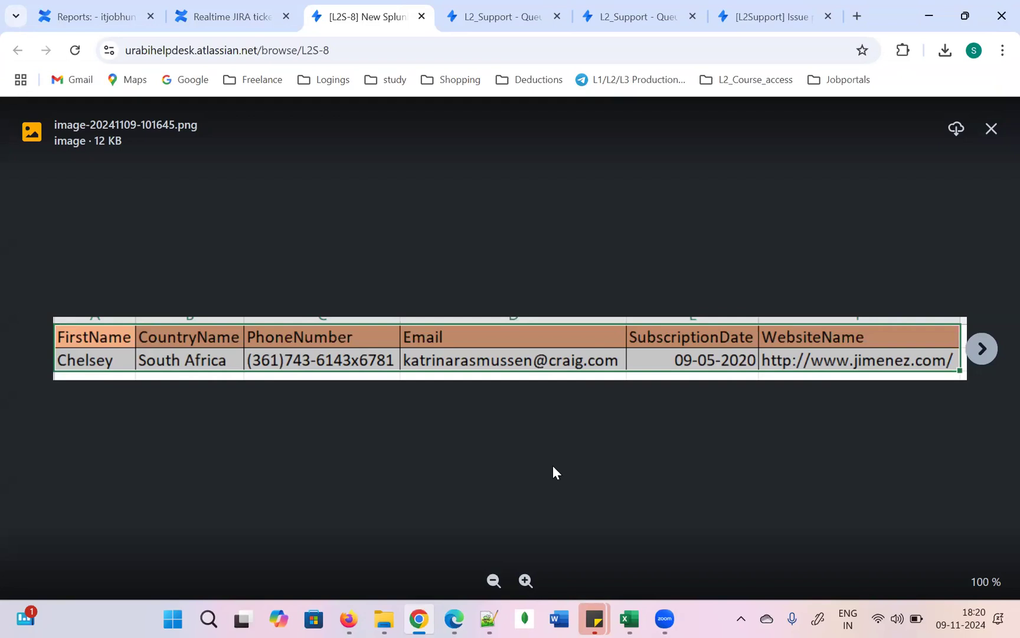
pyautogui.click(246, 24)
pyautogui.click(340, 24)
# Compare the required field names noted in Notepad++ with the interesting fields listed in the Splunk search results in Edge
pyautogui.click(489, 618)
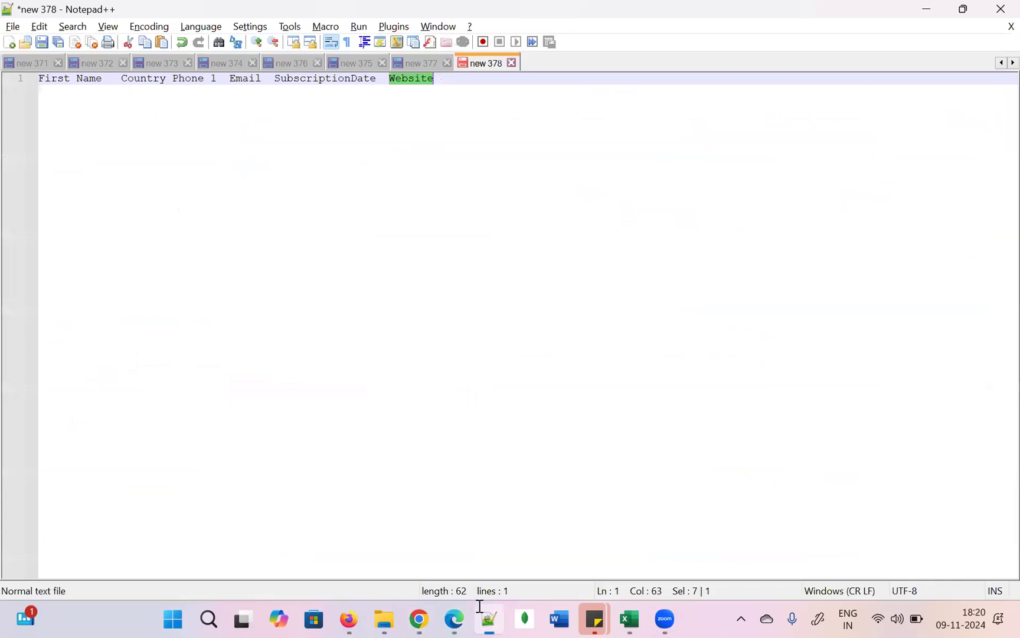
pyautogui.click(82, 79)
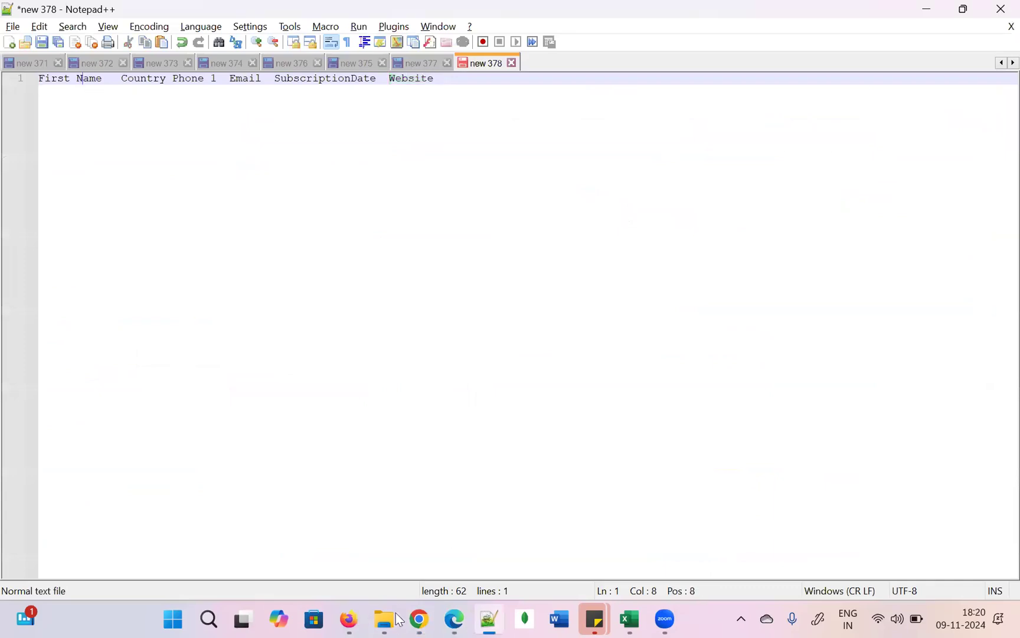
pyautogui.click(460, 620)
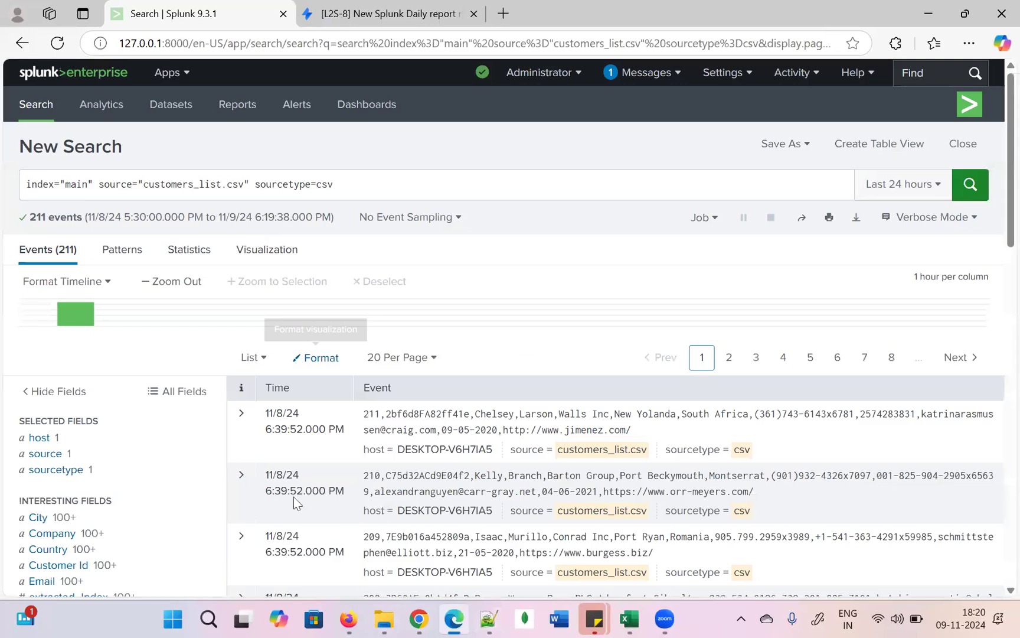
pyautogui.scroll(-4, 53, 437)
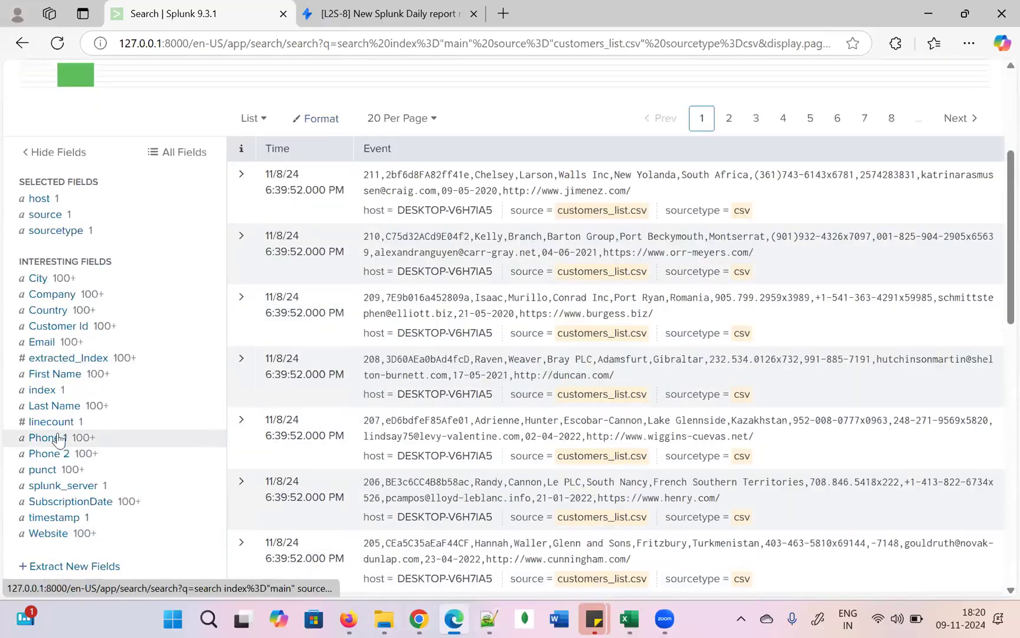
pyautogui.hotkey('alt', 'Tab')
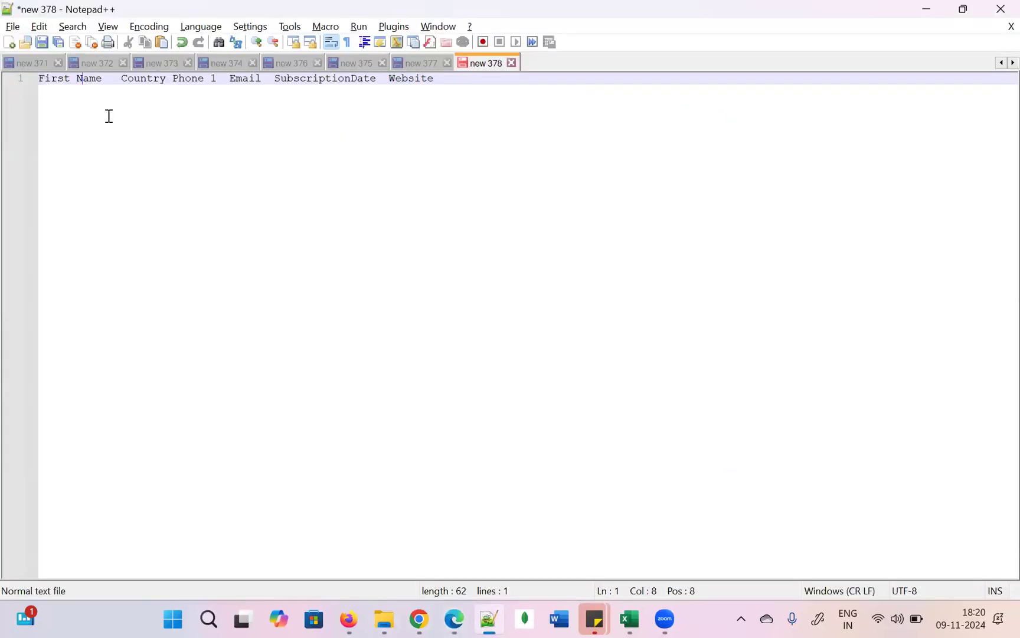
pyautogui.hotkey('alt', 'Tab')
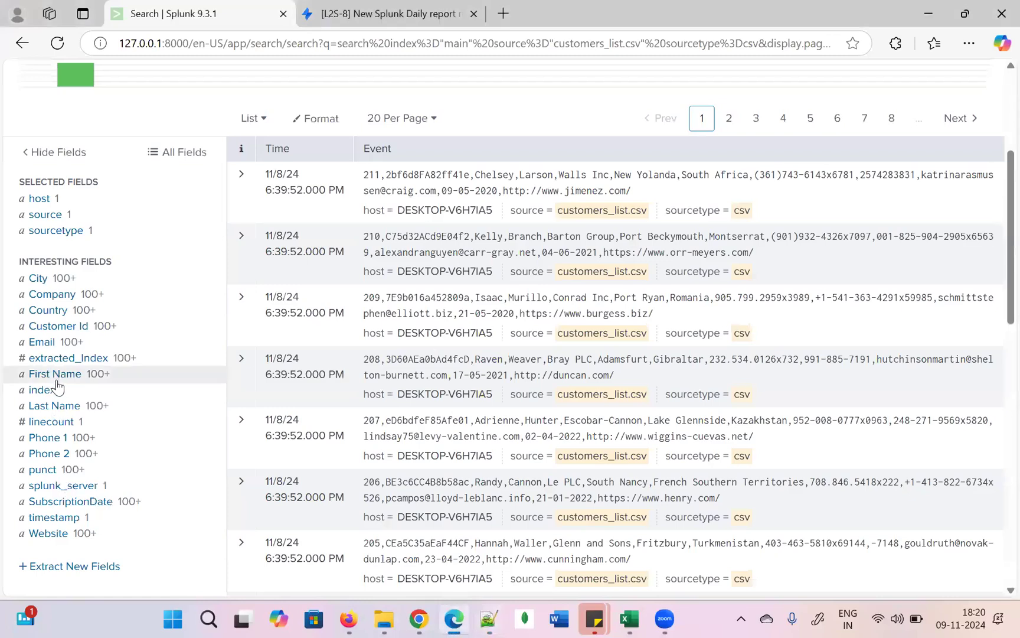
pyautogui.hotkey('alt', 'Tab')
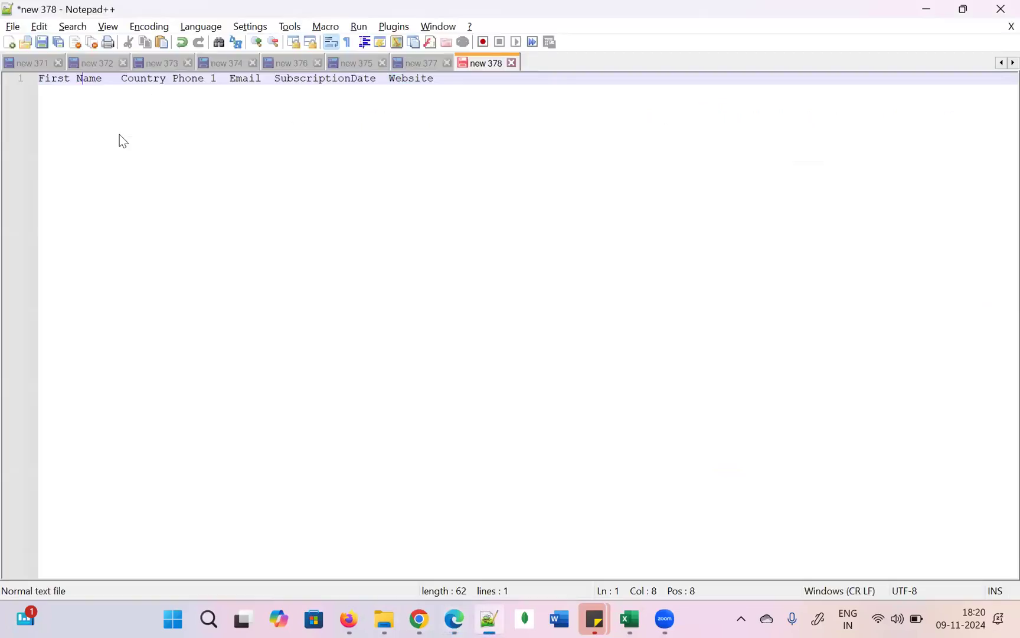
pyautogui.doubleClick(158, 79)
pyautogui.hotkey('alt', 'Tab')
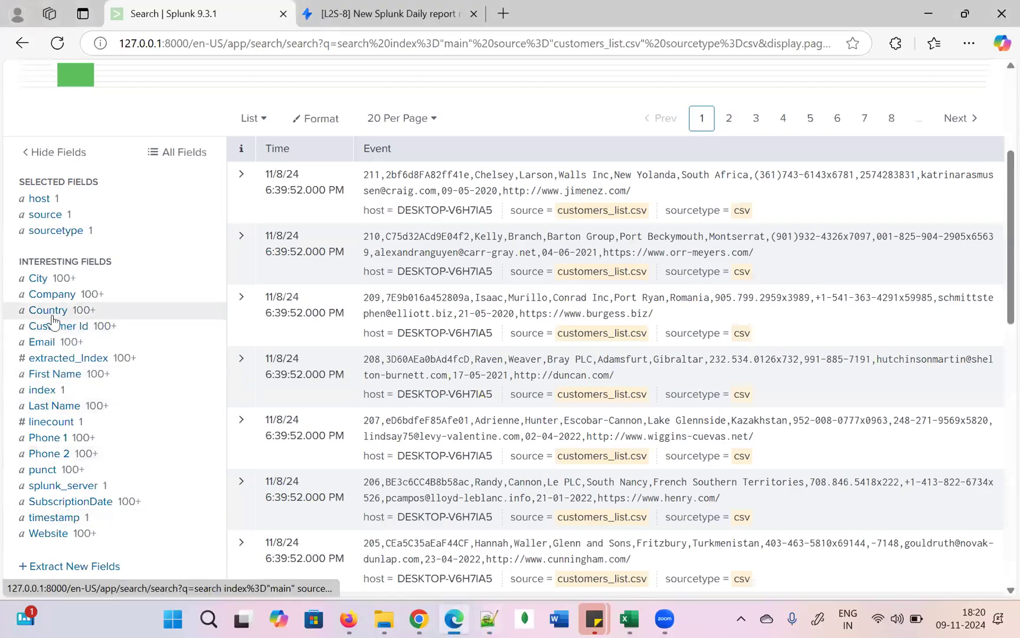
pyautogui.hotkey('alt', 'Tab')
pyautogui.press('End')
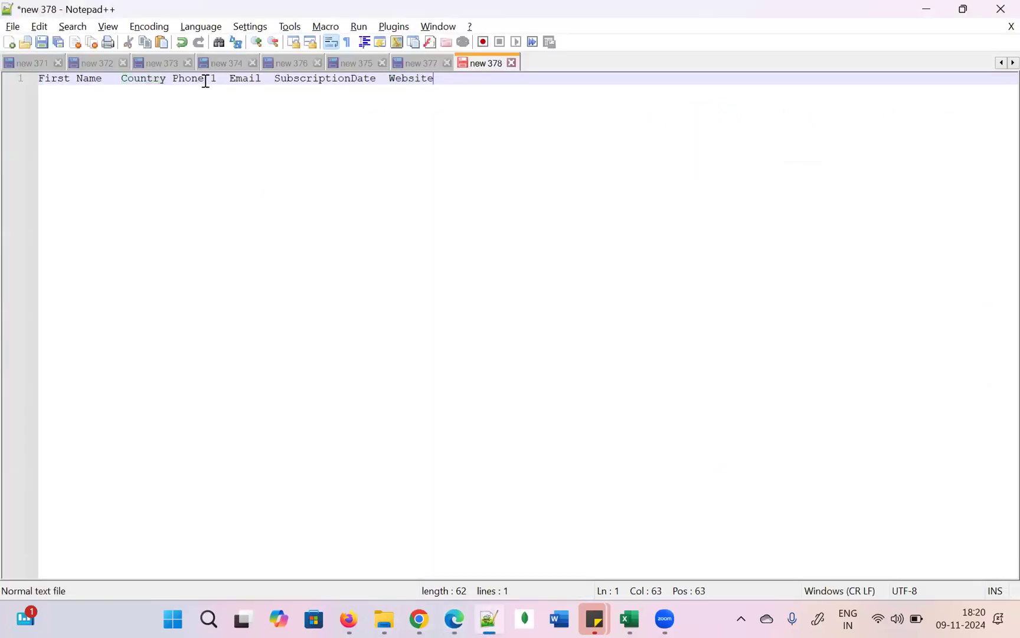
pyautogui.hotkey('alt', 'Tab')
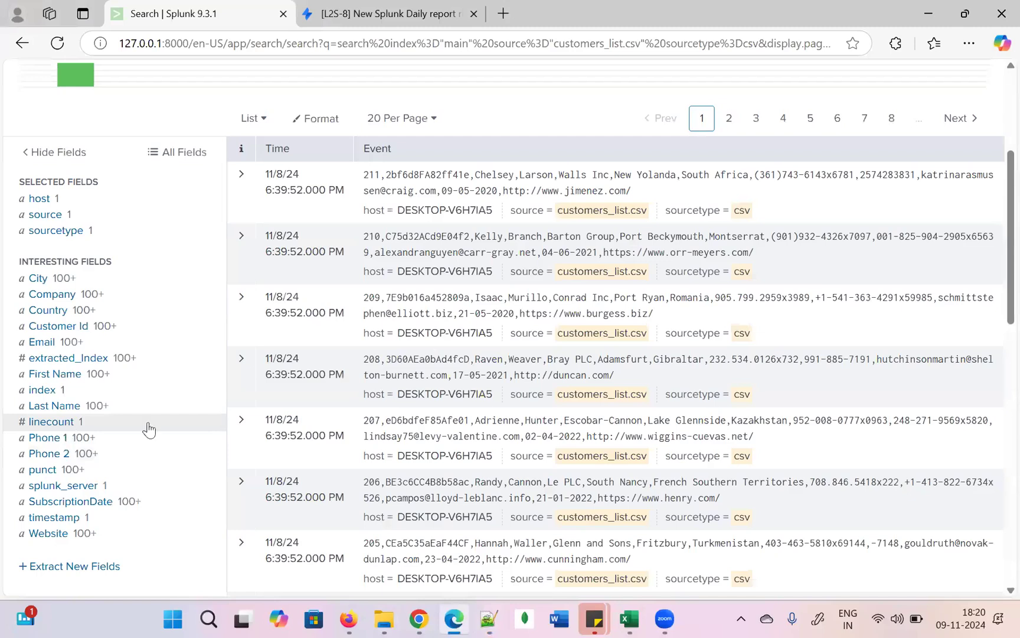
pyautogui.hotkey('alt', 'Tab')
pyautogui.hotkey('ctrl', 'shift', 'Left')
pyautogui.doubleClick(304, 82)
pyautogui.hotkey('alt', 'Tab')
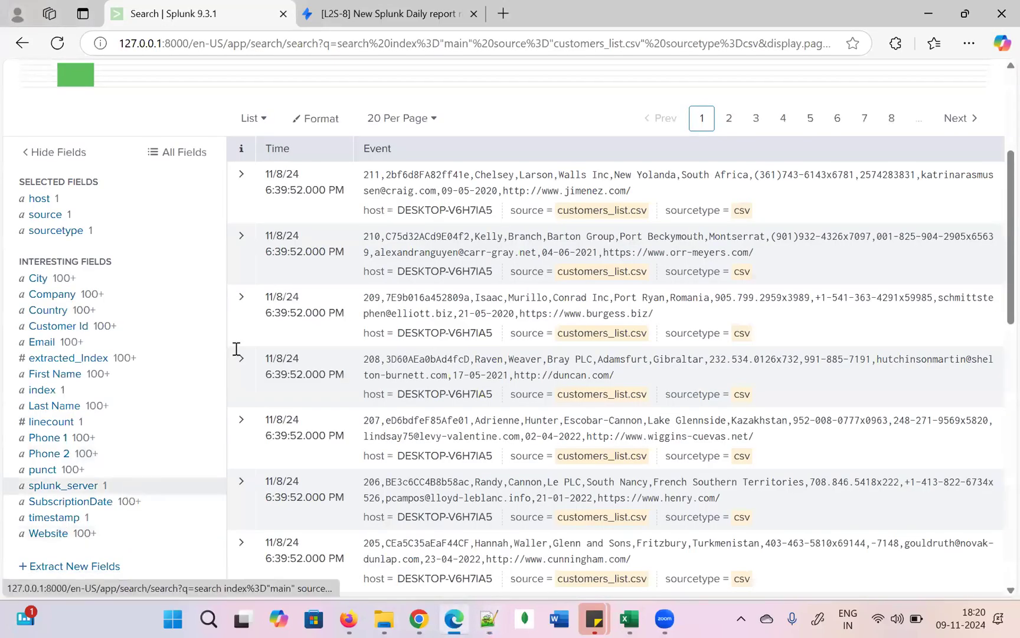
pyautogui.hotkey('alt', 'Tab')
pyautogui.hotkey('alt', 'Tab')
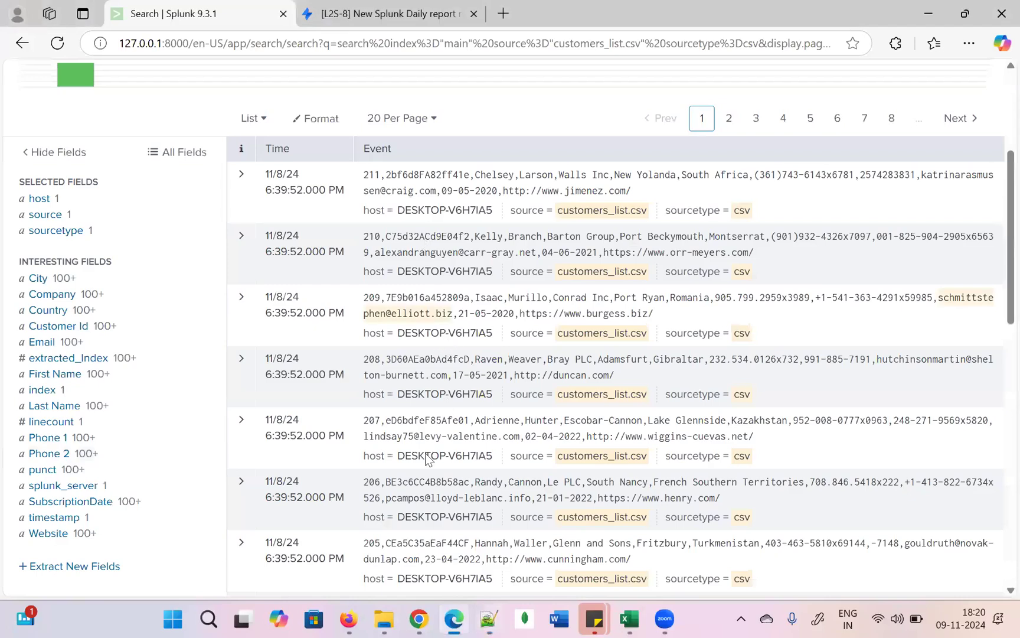
# Append "| table First Name" to the Splunk search, copying the field name from the Notepad++ note, and run it
pyautogui.scroll(4, 366, 244)
pyautogui.click(370, 181)
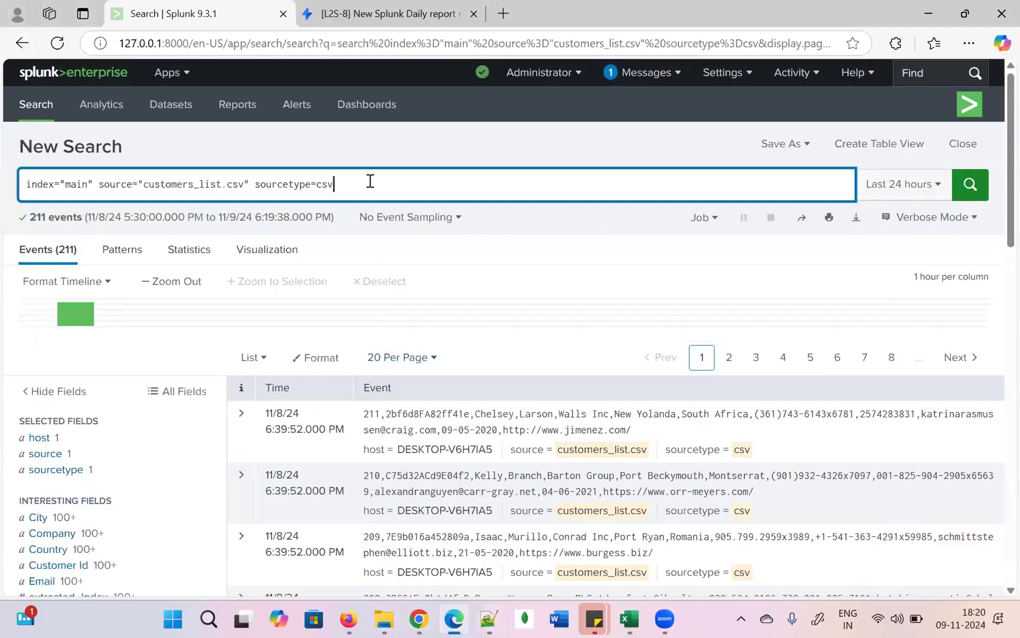
pyautogui.write('| table')
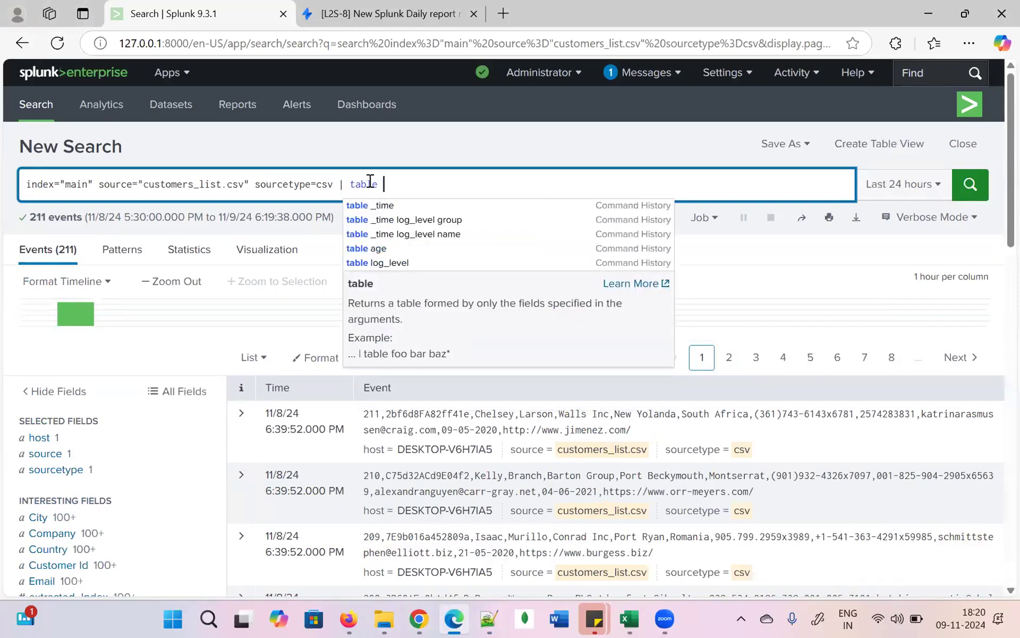
pyautogui.click(489, 619)
pyautogui.moveTo(108, 79); pyautogui.dragTo(41, 79)
pyautogui.hotkey('ctrl', 'c')
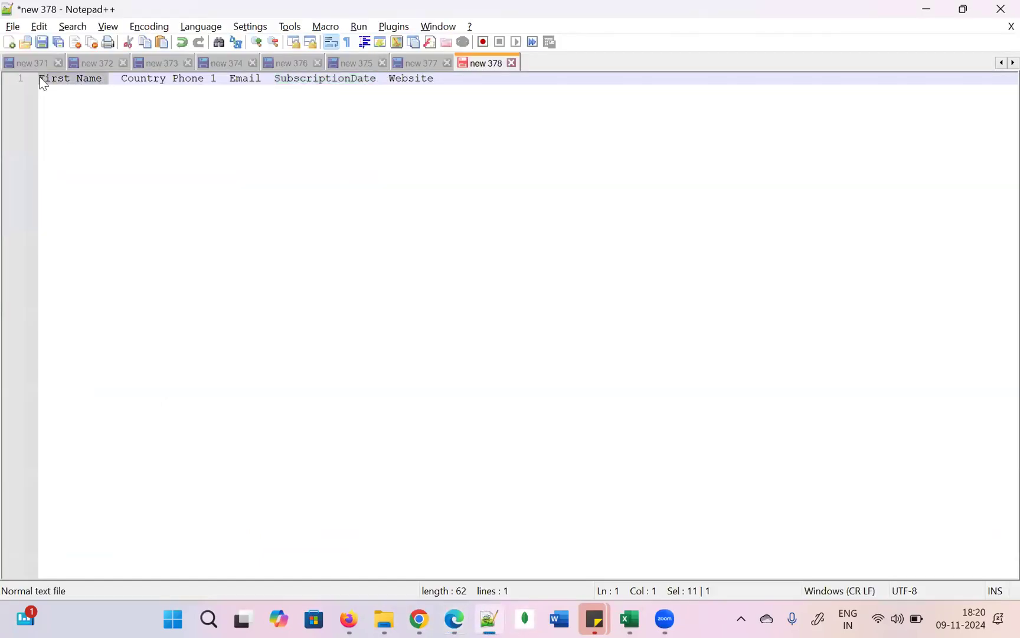
pyautogui.hotkey('alt', 'Tab')
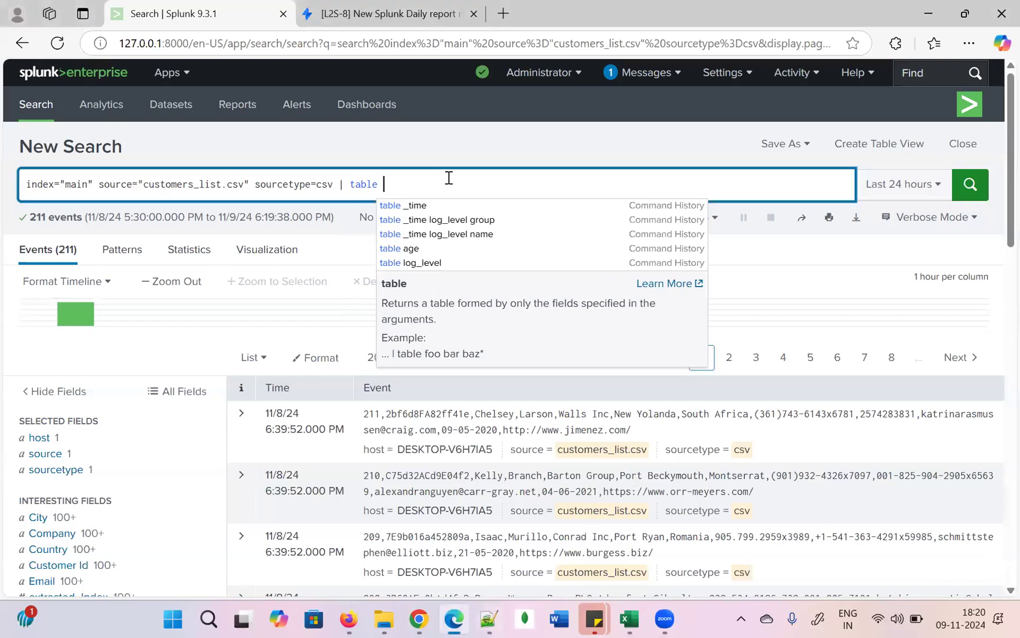
pyautogui.hotkey('ctrl', 'v')
pyautogui.click(969, 187)
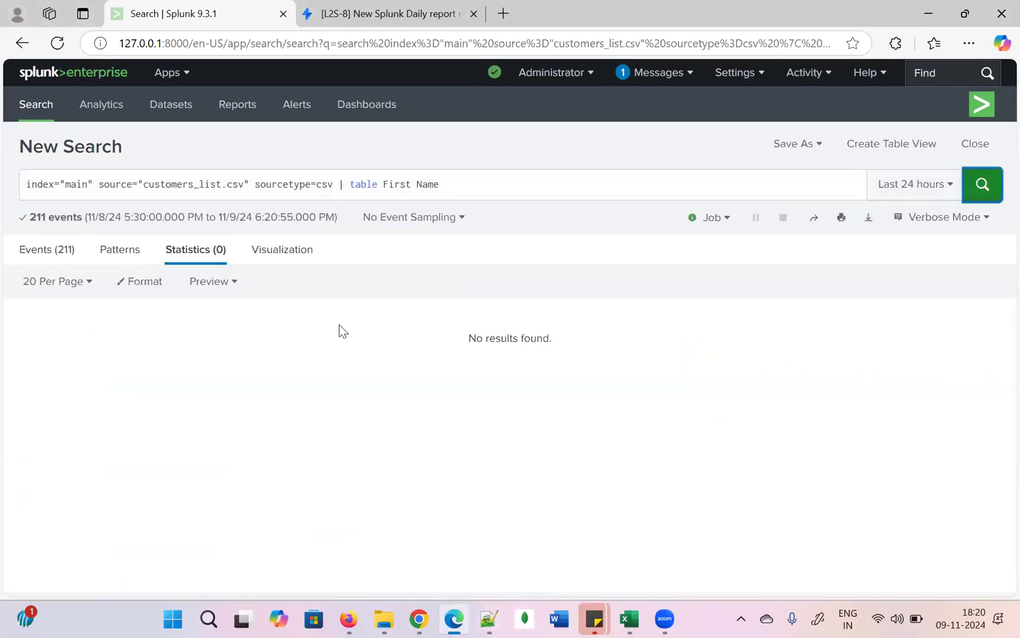
# Enclose First Name in double quotes in the table command and rerun the search
pyautogui.click(385, 184)
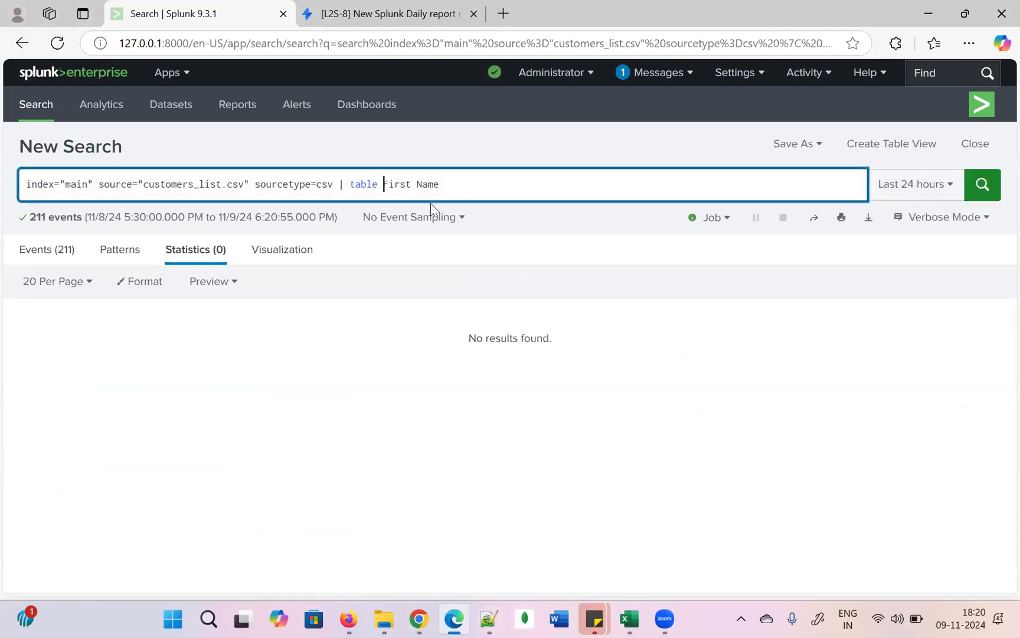
pyautogui.write('"')
pyautogui.press('Right')
pyautogui.press('Right')
pyautogui.press('Right')
pyautogui.press('Right')
pyautogui.press('Right')
pyautogui.press('Right')
pyautogui.press('Right')
pyautogui.press('Right')
pyautogui.write('"')
pyautogui.click(982, 184)
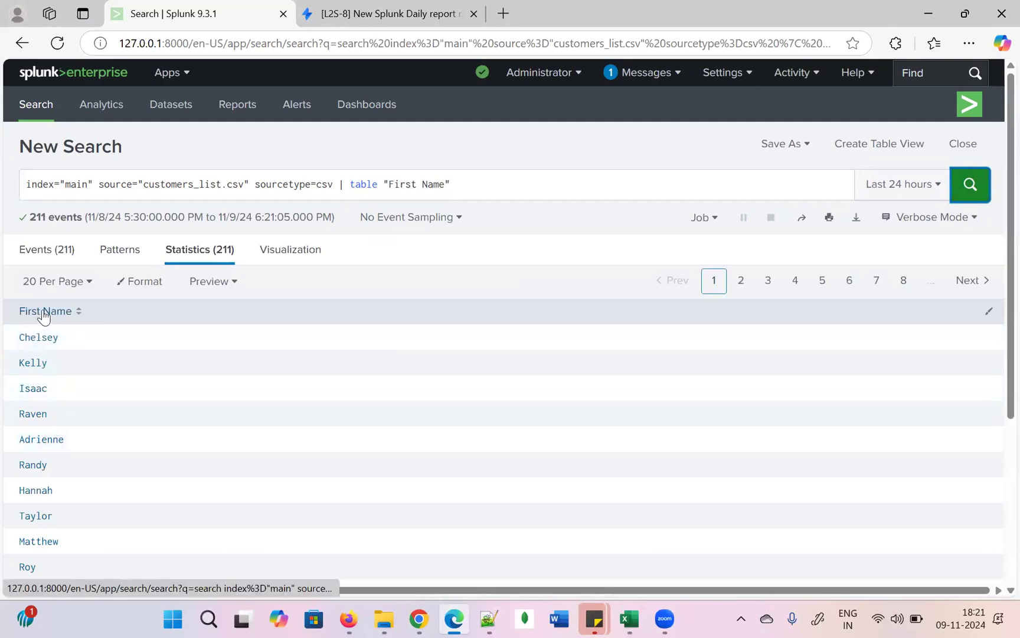
# Check the sample report image in Chrome, and add the Country field from the Notepad++ note to the Splunk table command
pyautogui.click(426, 618)
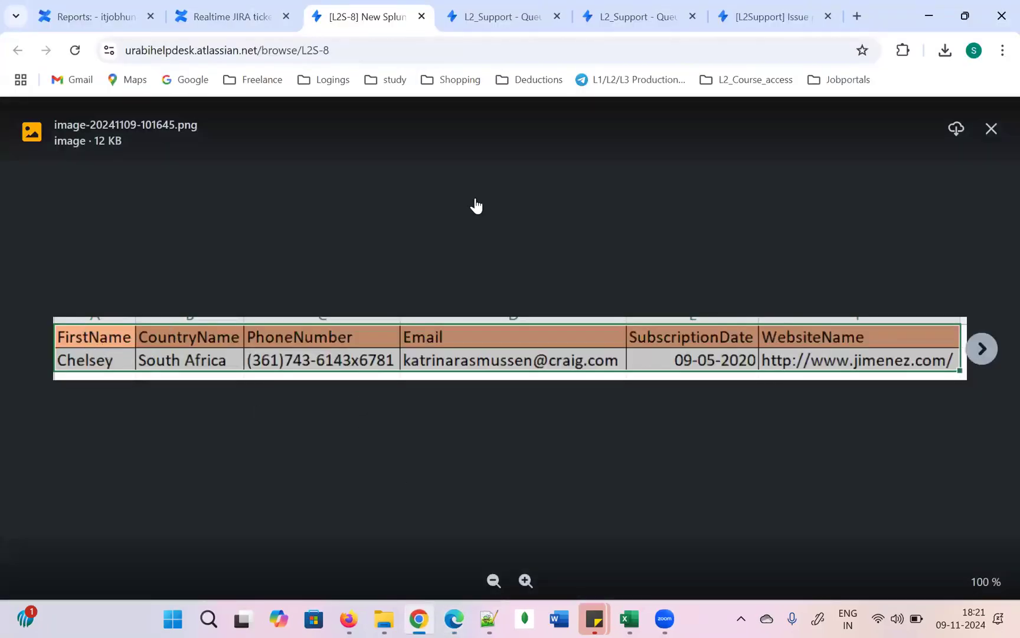
pyautogui.click(462, 619)
pyautogui.click(488, 619)
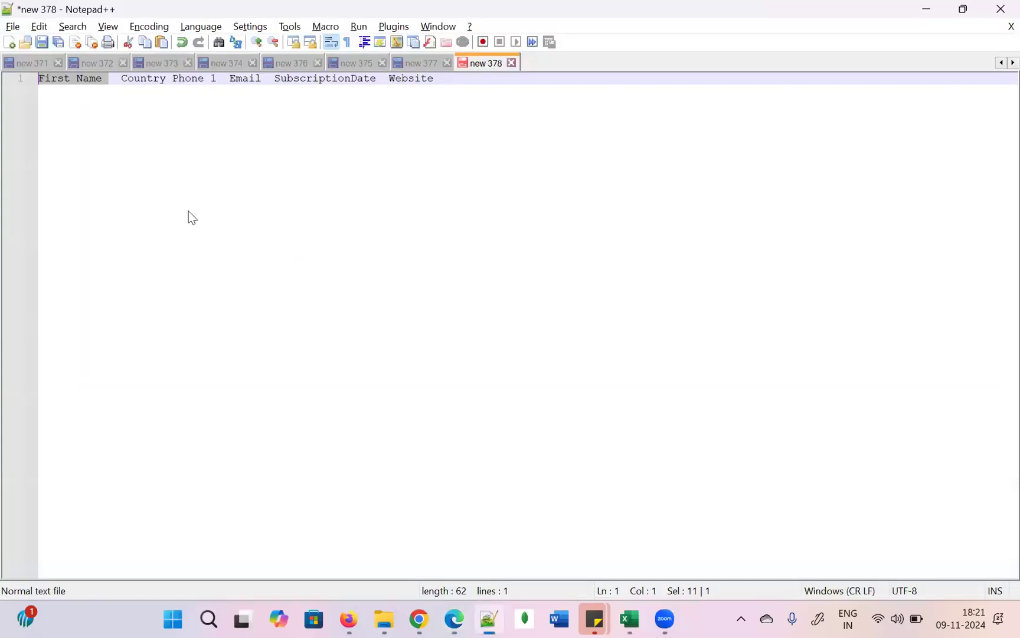
pyautogui.doubleClick(151, 77)
pyautogui.hotkey('ctrl', 'c')
pyautogui.hotkey('alt', 'Tab')
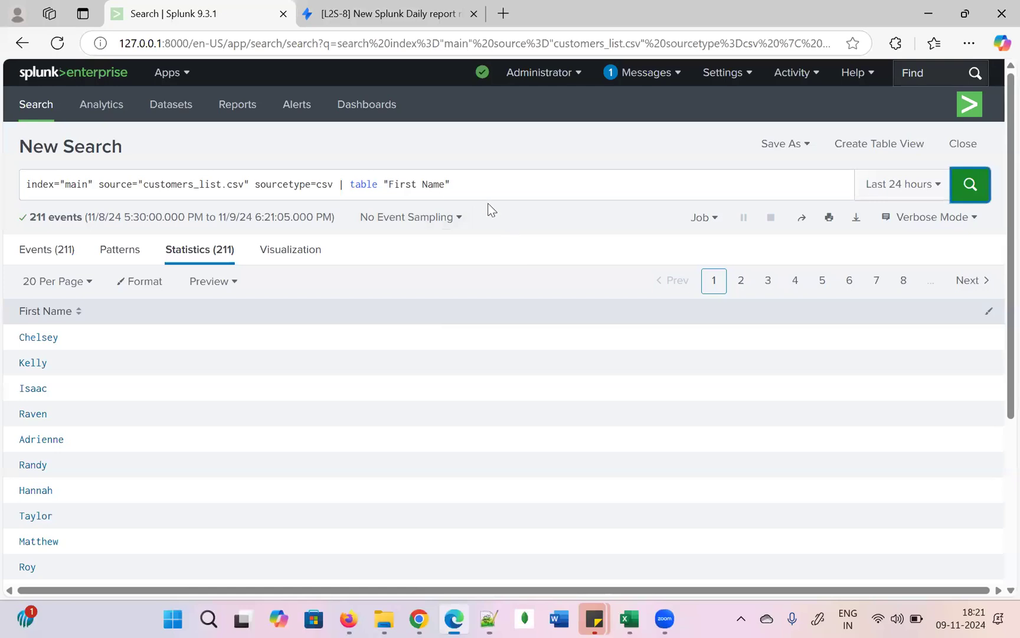
pyautogui.click(474, 182)
pyautogui.hotkey('ctrl', 'v')
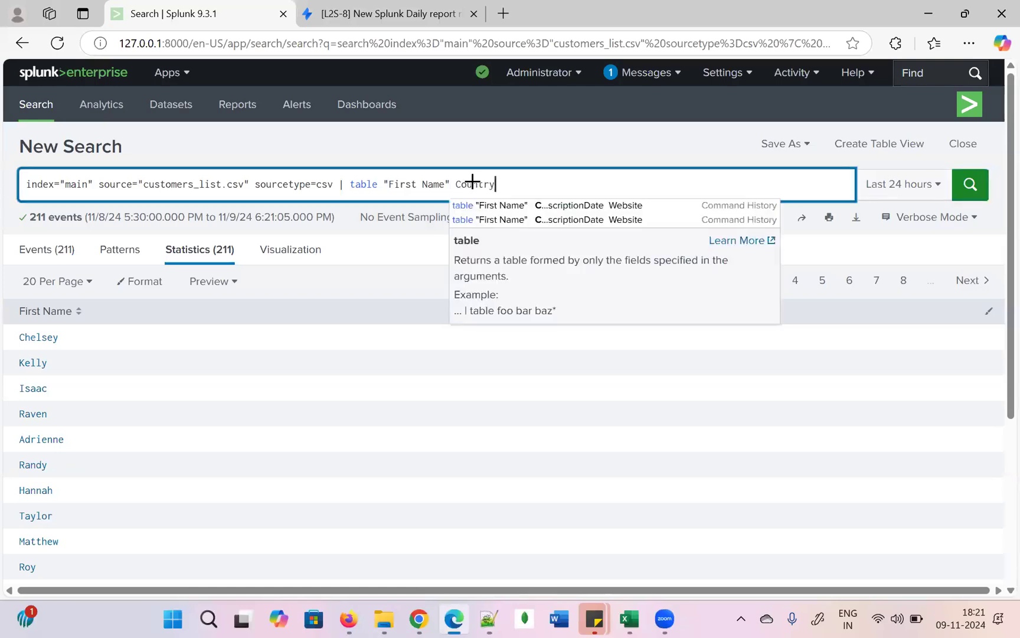
# Add the quoted field "Phone 1" from the Notepad++ note after Country in the Splunk table command
pyautogui.hotkey('alt', 'Tab')
pyautogui.click(172, 78)
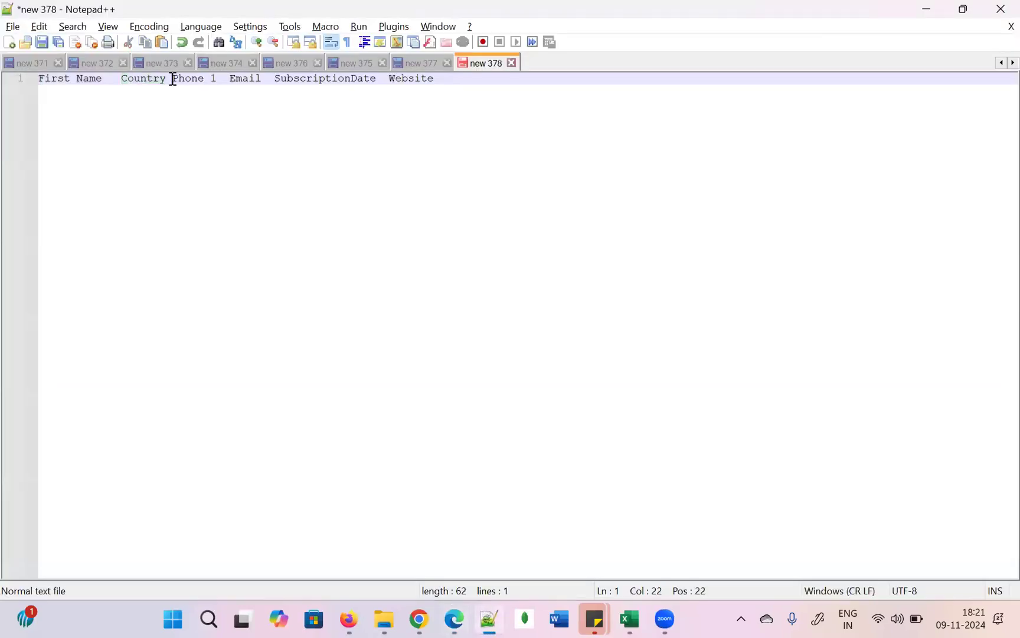
pyautogui.keyDown('shift'); pyautogui.click(222, 79); pyautogui.keyUp('shift')
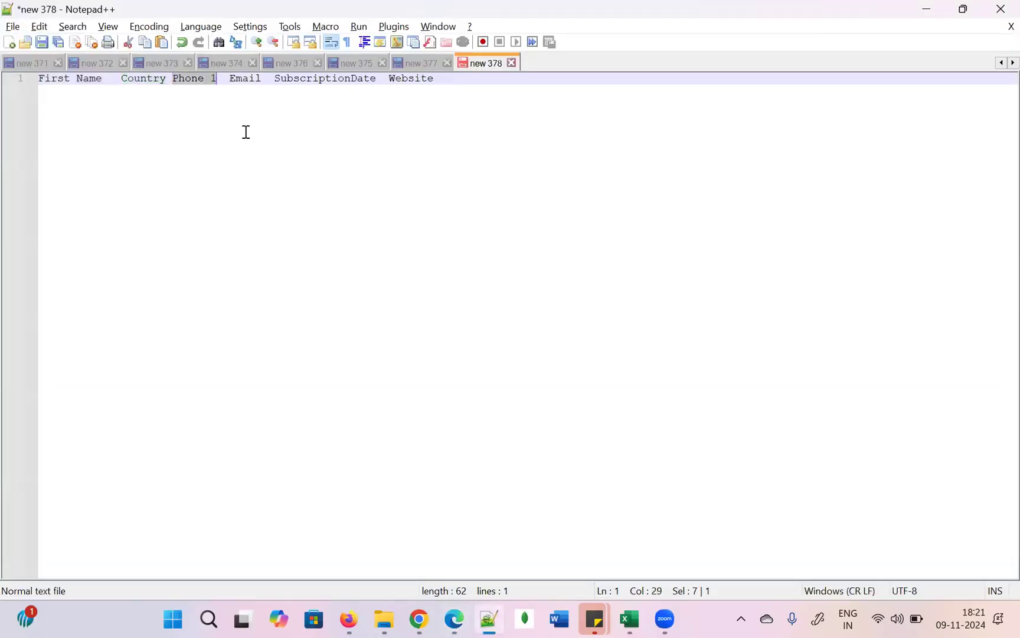
pyautogui.hotkey('alt', 'Tab')
pyautogui.write('"Phone 1"')
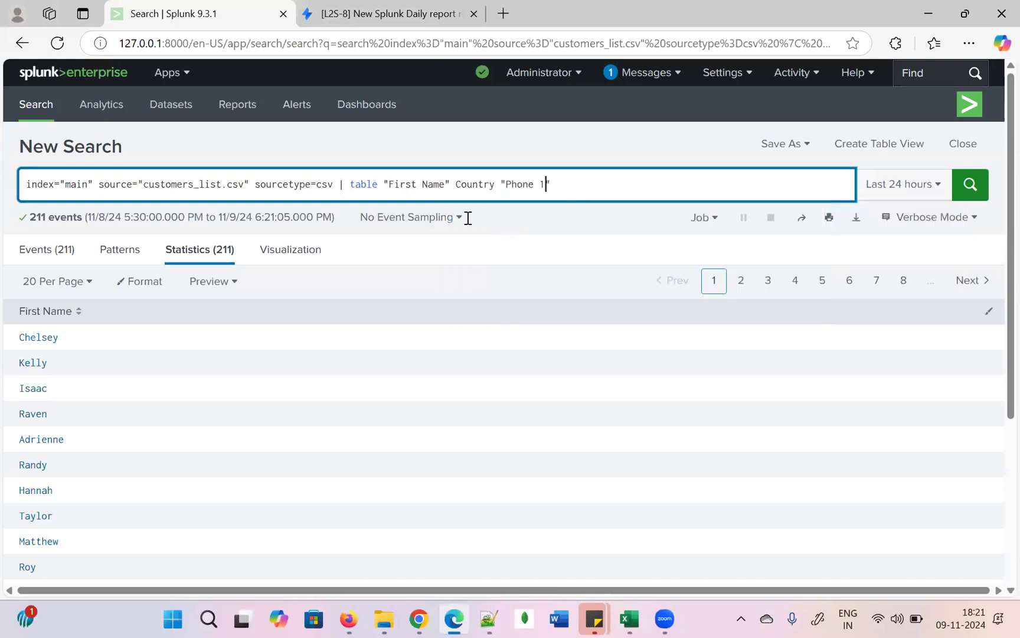
# Copy the Email field name from Notepad++ and add it after "Phone 1" in the Splunk table command
pyautogui.hotkey('alt', 'Tab')
pyautogui.click(247, 77)
pyautogui.doubleClick(246, 78)
pyautogui.hotkey('ctrl', 'c')
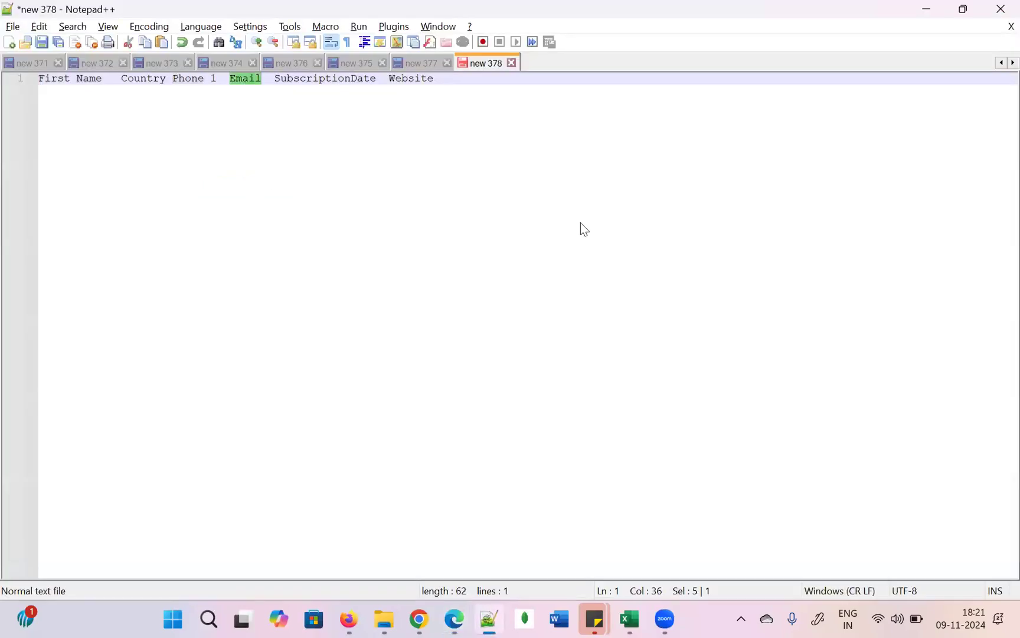
pyautogui.hotkey('alt', 'Tab')
pyautogui.hotkey('ctrl', 'v')
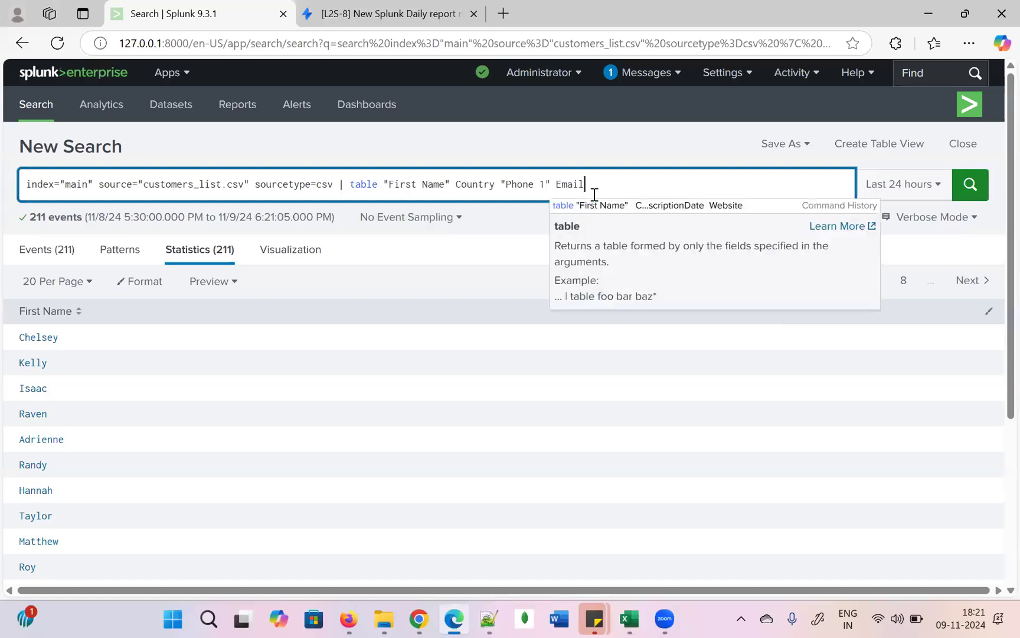
# Copy SubscriptionDate from the Notepad++ note and add it after Email in the Splunk table command
pyautogui.hotkey('alt', 'Tab')
pyautogui.doubleClick(316, 78)
pyautogui.hotkey('ctrl', 'c')
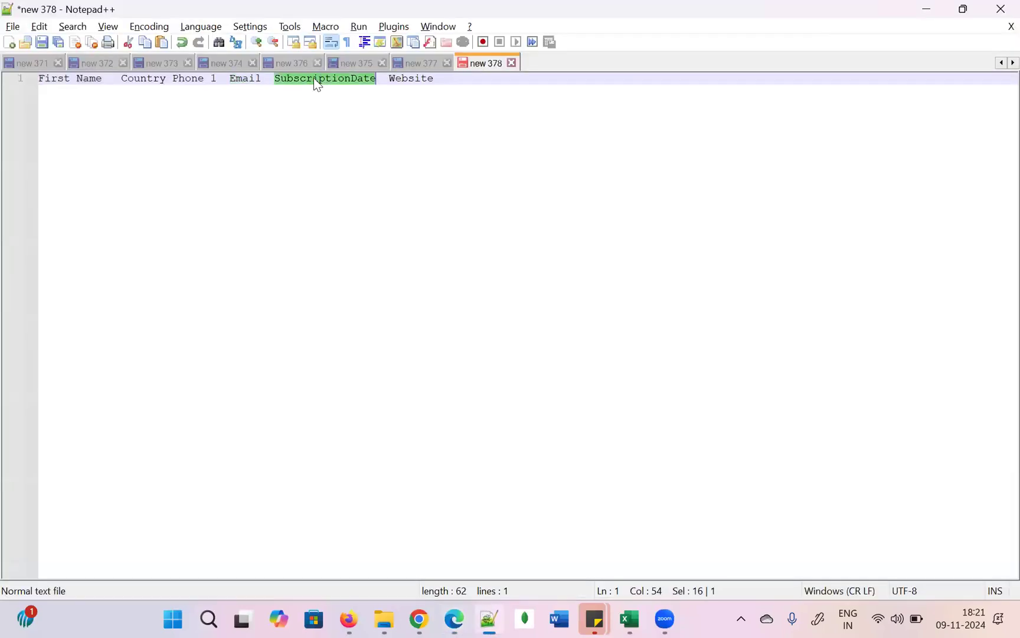
pyautogui.hotkey('alt', 'Tab')
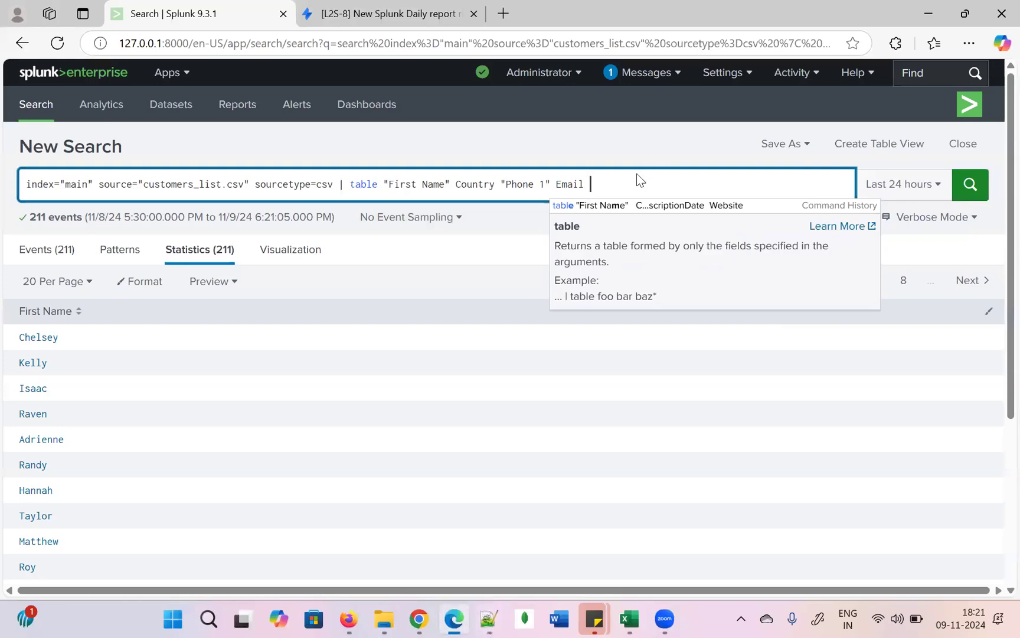
pyautogui.hotkey('ctrl', 'v')
# Add Website from the Notepad++ note to the table command, run the search, and compare its columns with the sample report image in Chrome
pyautogui.hotkey('alt', 'Tab')
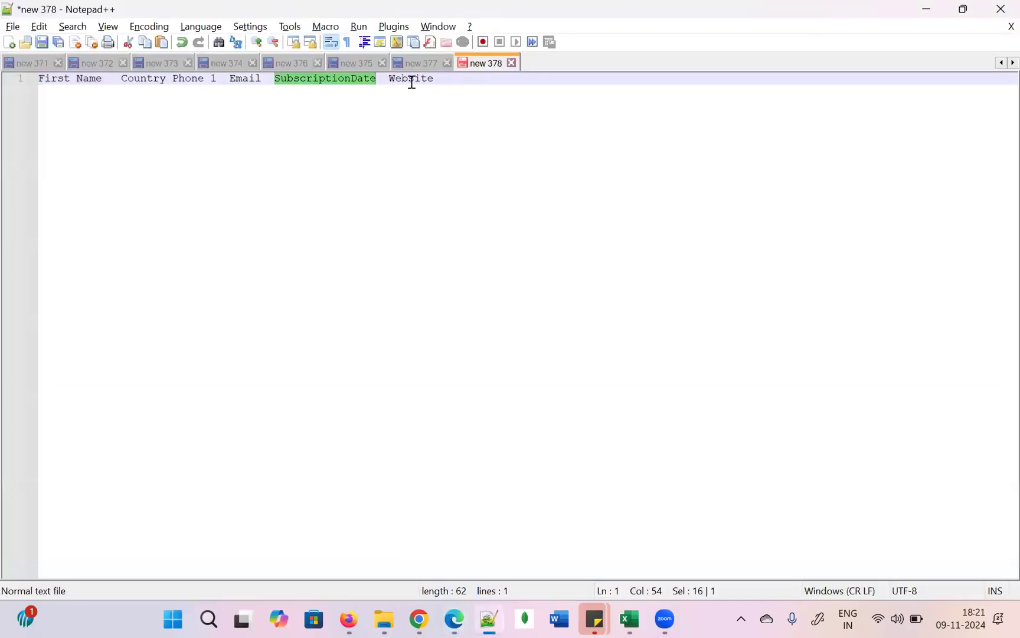
pyautogui.doubleClick(412, 80)
pyautogui.hotkey('ctrl', 'c')
pyautogui.hotkey('alt', 'Tab')
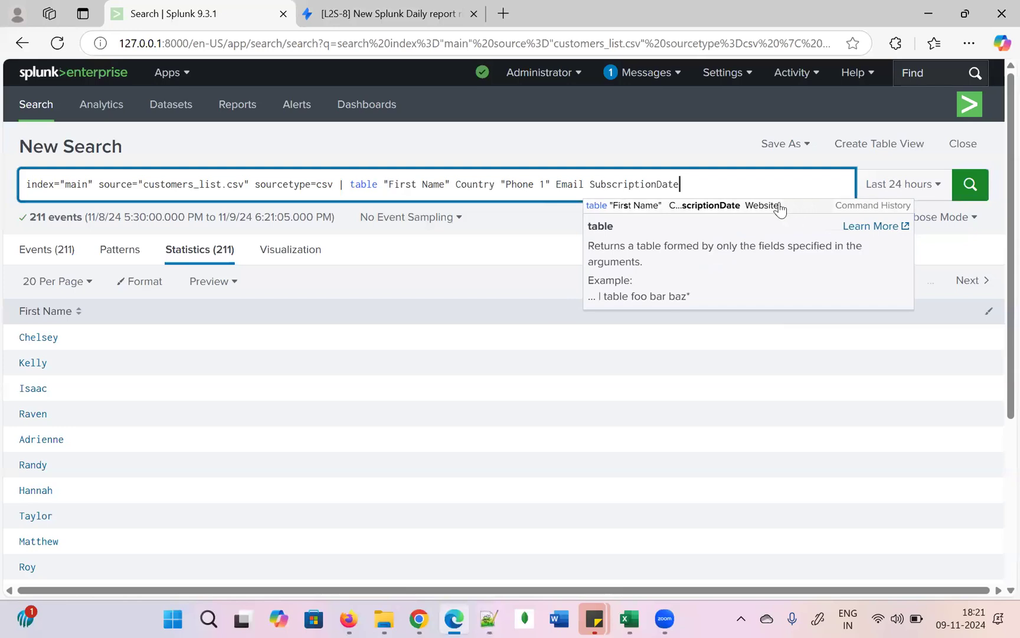
pyautogui.hotkey('ctrl', 'v')
pyautogui.click(969, 185)
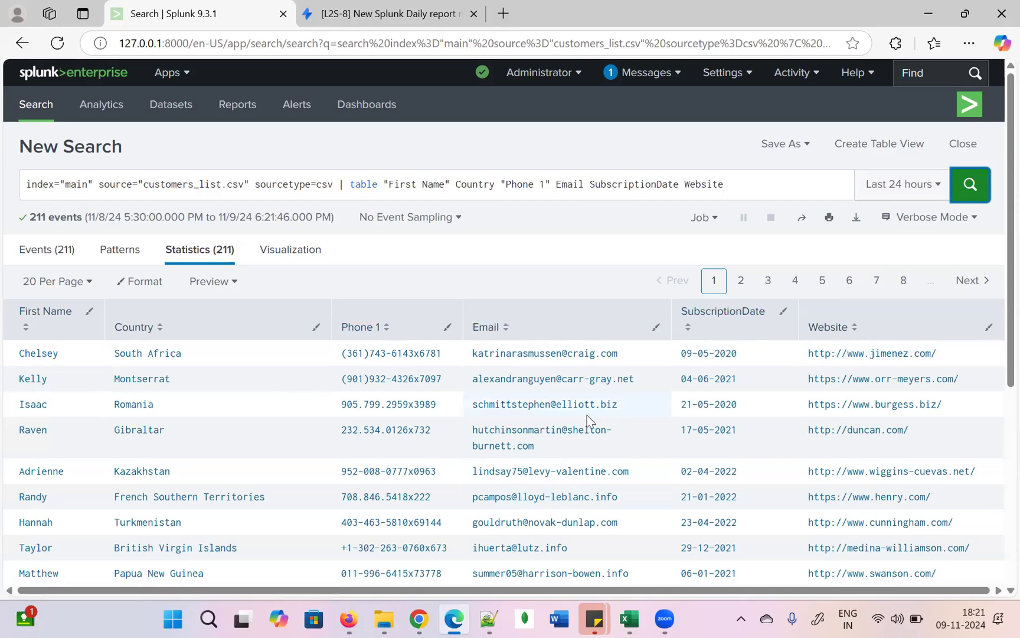
pyautogui.click(419, 618)
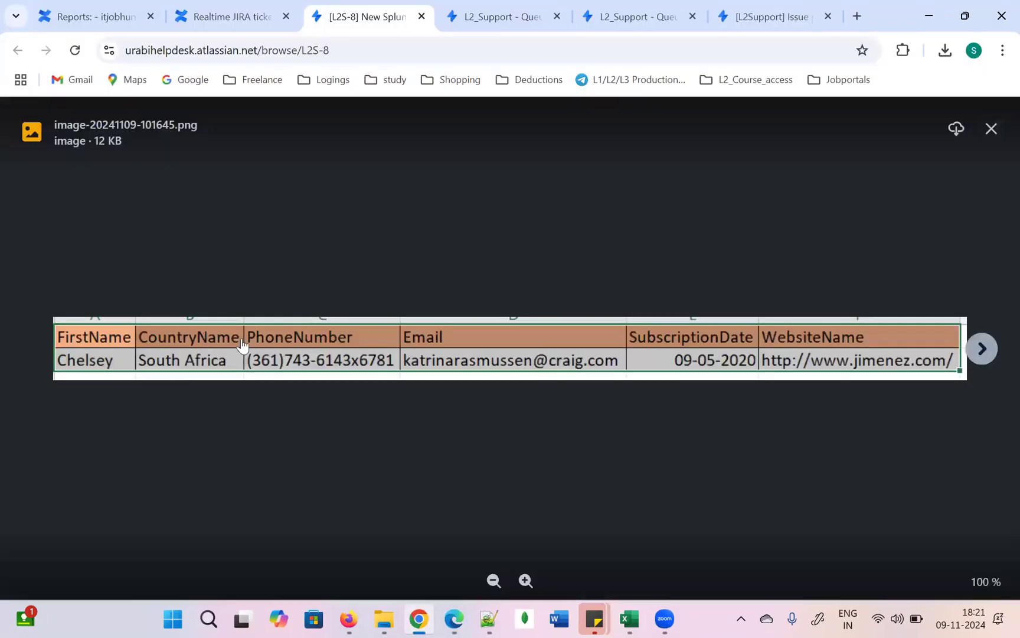
pyautogui.hotkey('alt', 'Tab')
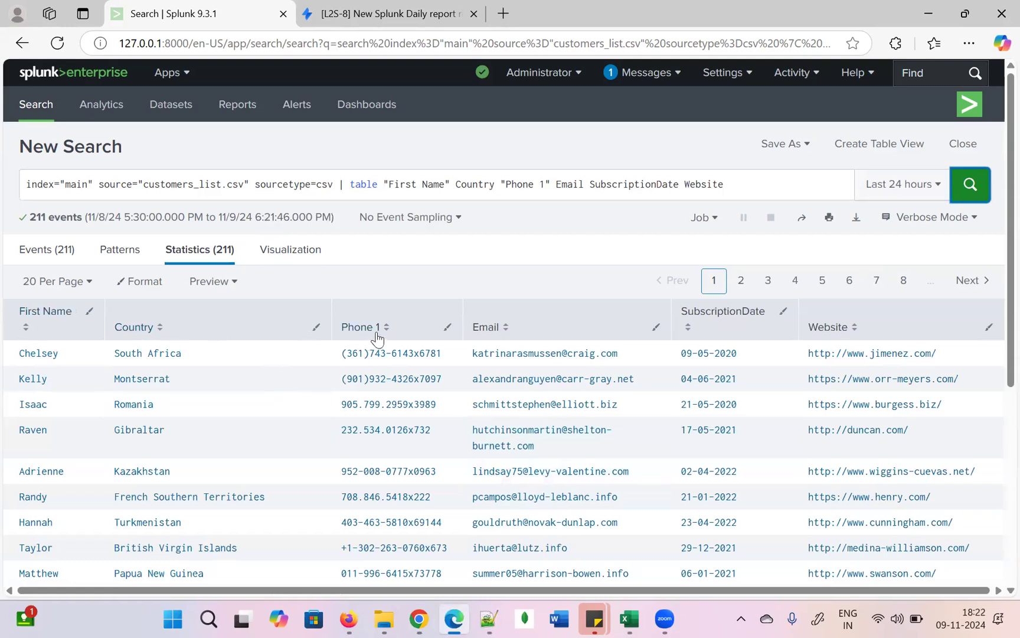
# Compare the Phone 1, Email, SubscriptionDate and Website column headings in the Splunk results with the sample report image in Chrome
pyautogui.hotkey('alt', 'Tab')
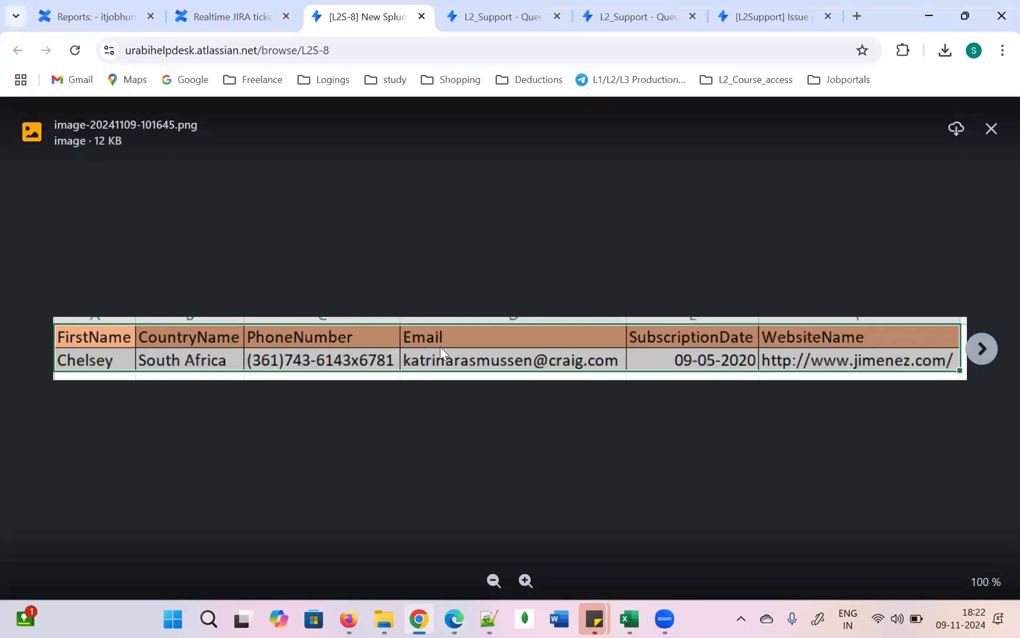
pyautogui.hotkey('alt', 'Tab')
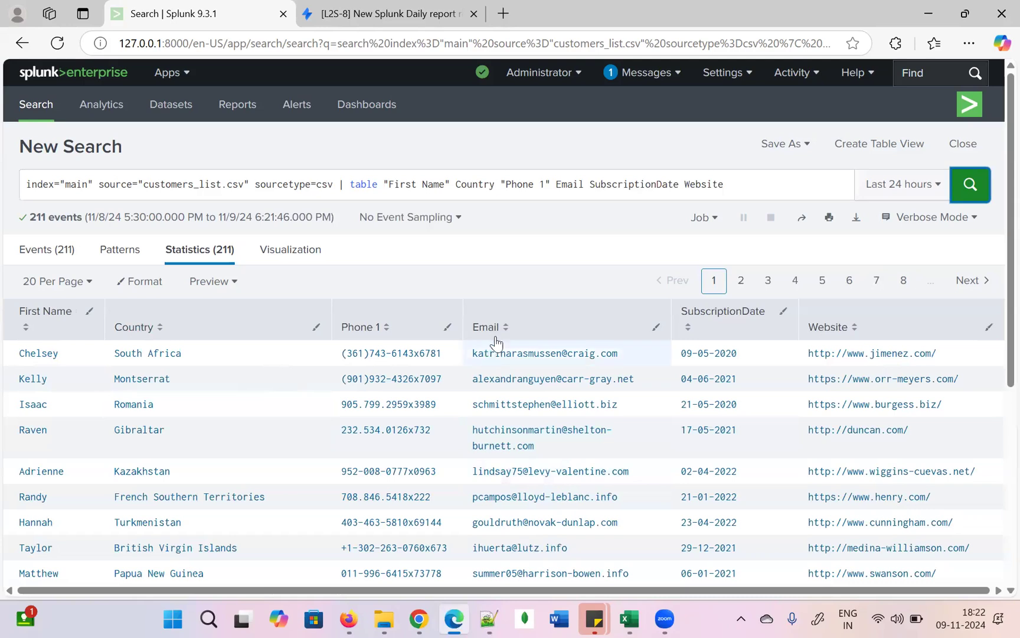
pyautogui.hotkey('alt', 'Tab')
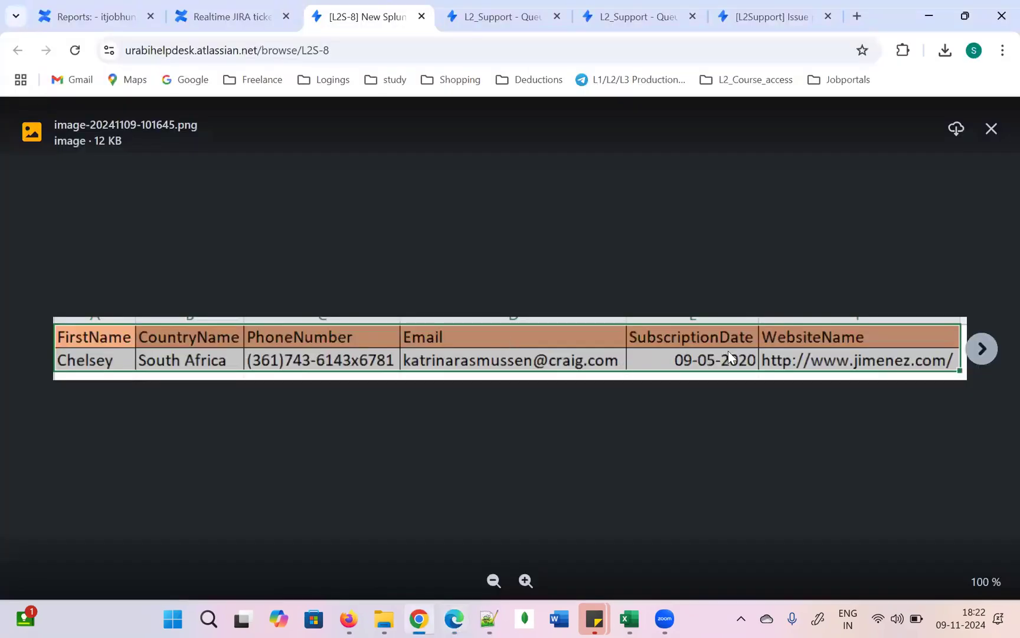
pyautogui.hotkey('alt', 'Tab')
pyautogui.hotkey('alt', 'Tab')
pyautogui.hotkey('alt', 'Tab')
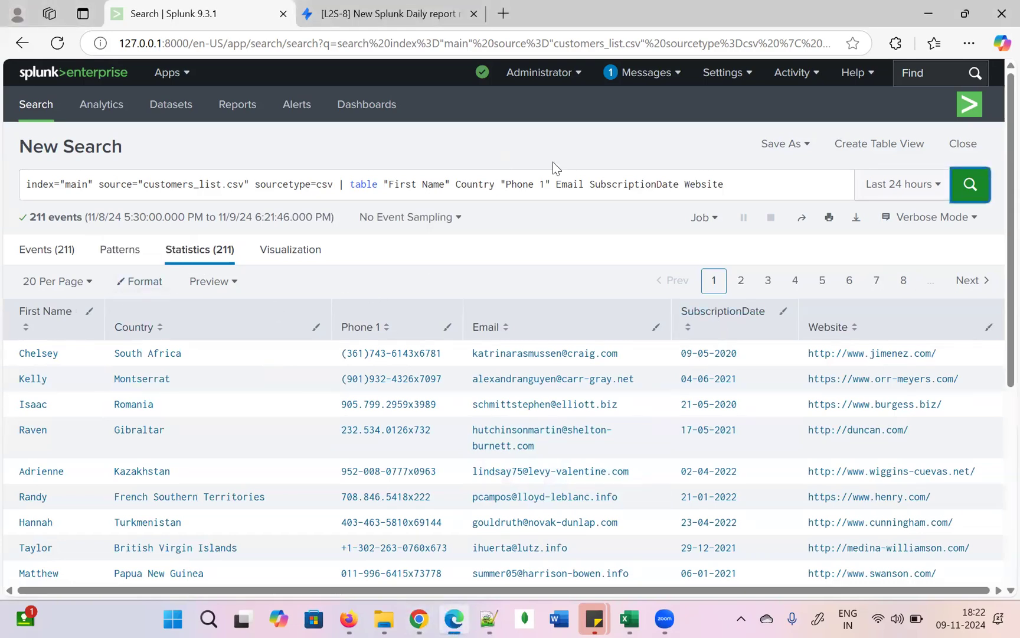
# Append a piped rename command to the Splunk search, with the quoted field "First Name" copied from the table command
pyautogui.click(740, 185)
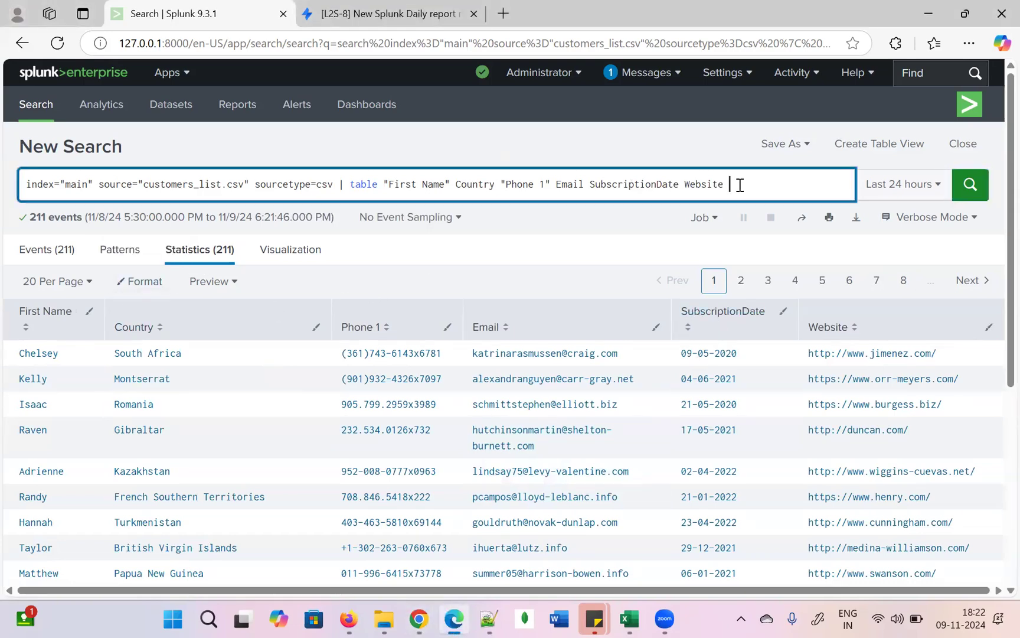
pyautogui.write('|')
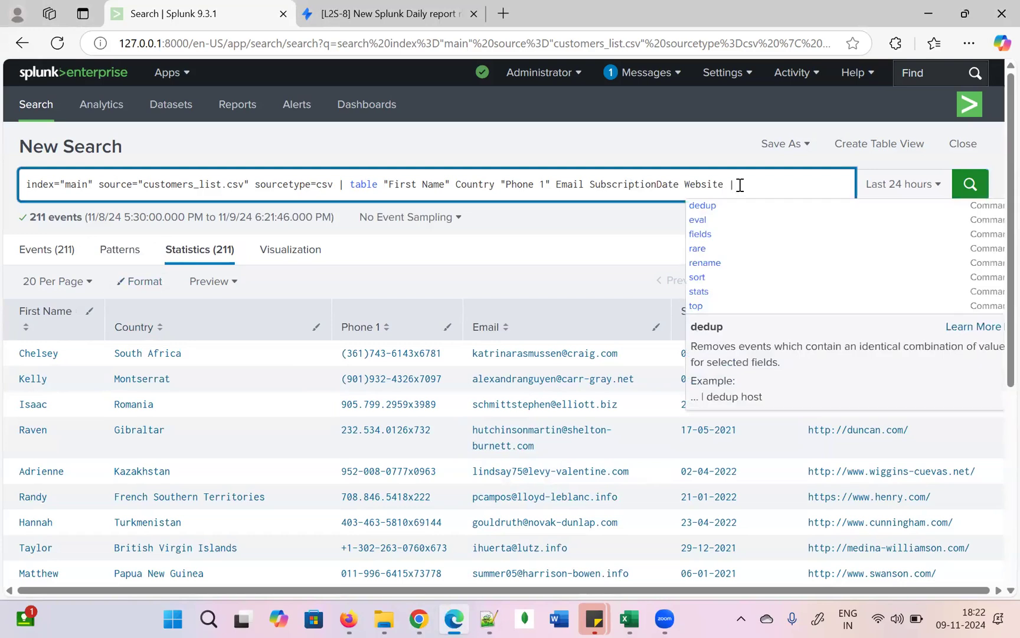
pyautogui.write('rename')
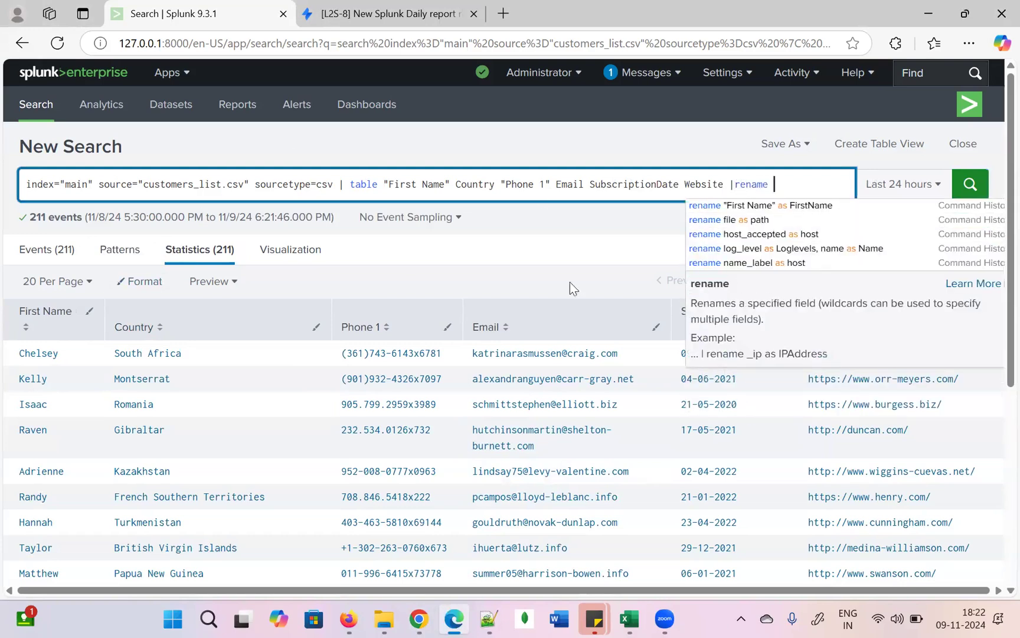
pyautogui.click(345, 184)
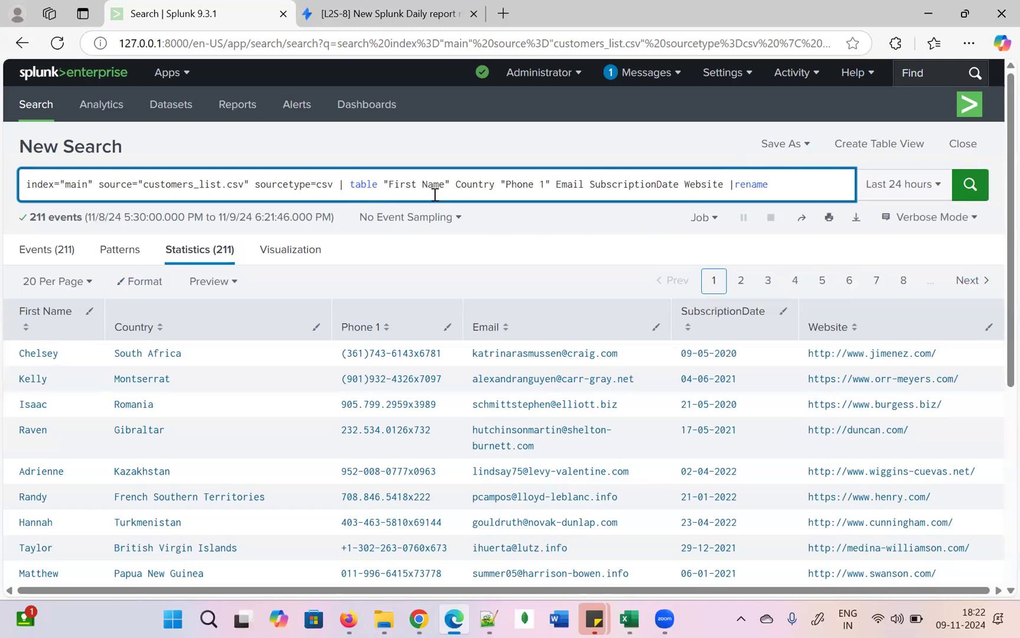
pyautogui.doubleClick(411, 184)
pyautogui.click(382, 184)
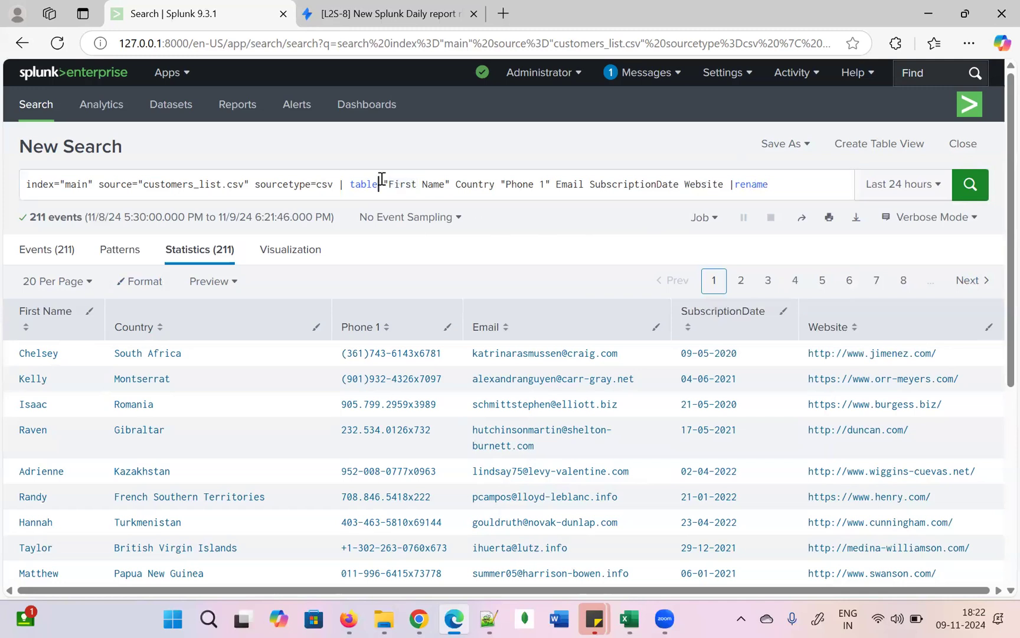
pyautogui.keyDown('shift'); pyautogui.click(452, 183); pyautogui.keyUp('shift')
pyautogui.hotkey('ctrl', 'c')
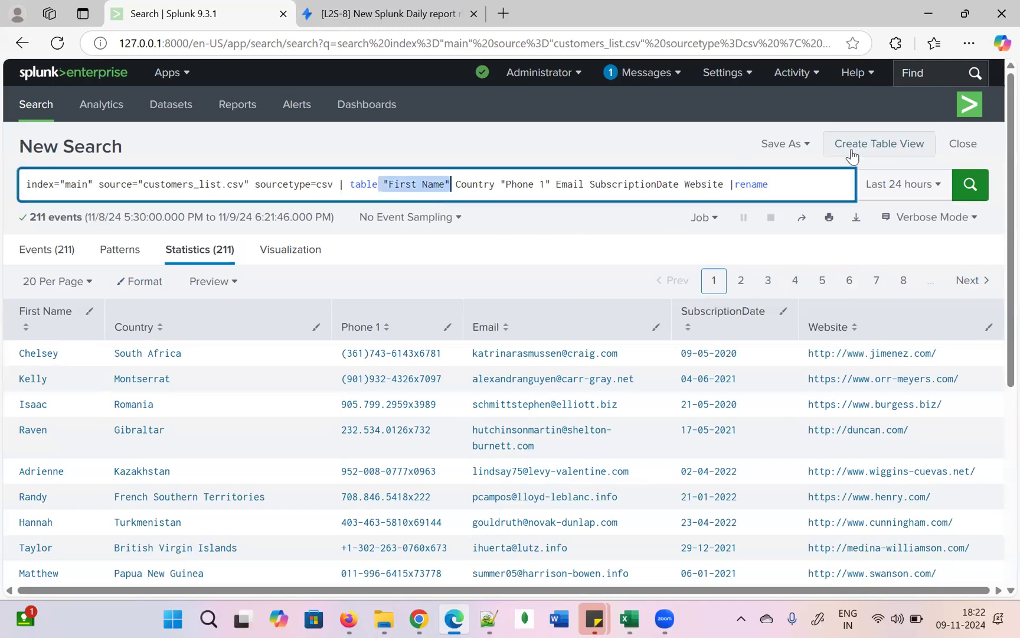
pyautogui.click(786, 188)
pyautogui.hotkey('ctrl', 'v')
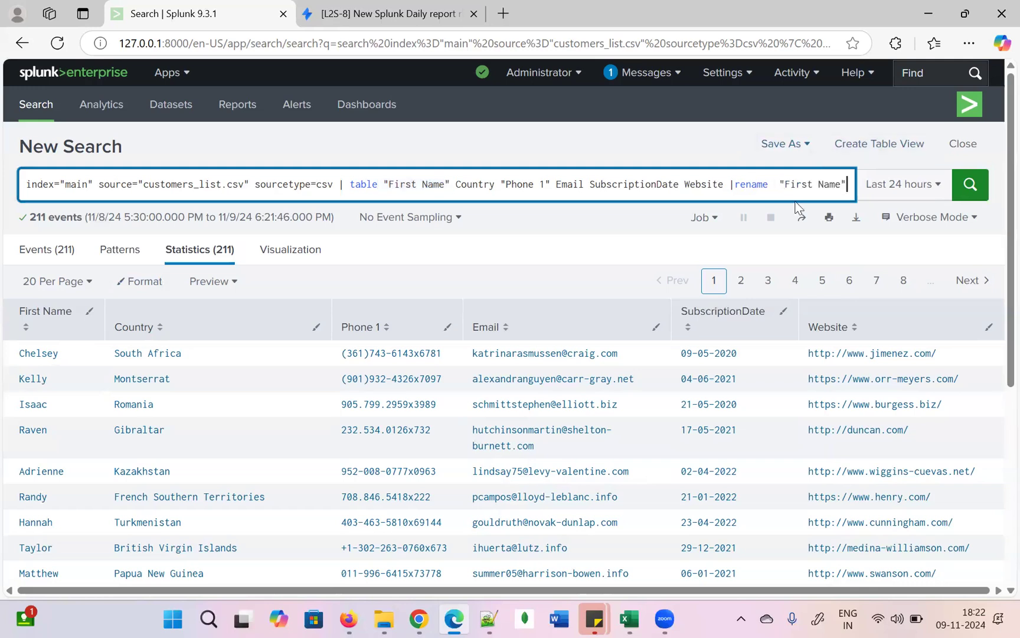
# Complete the rename of "First Name" as FirstName, without space or quotes, and run the search
pyautogui.write('as')
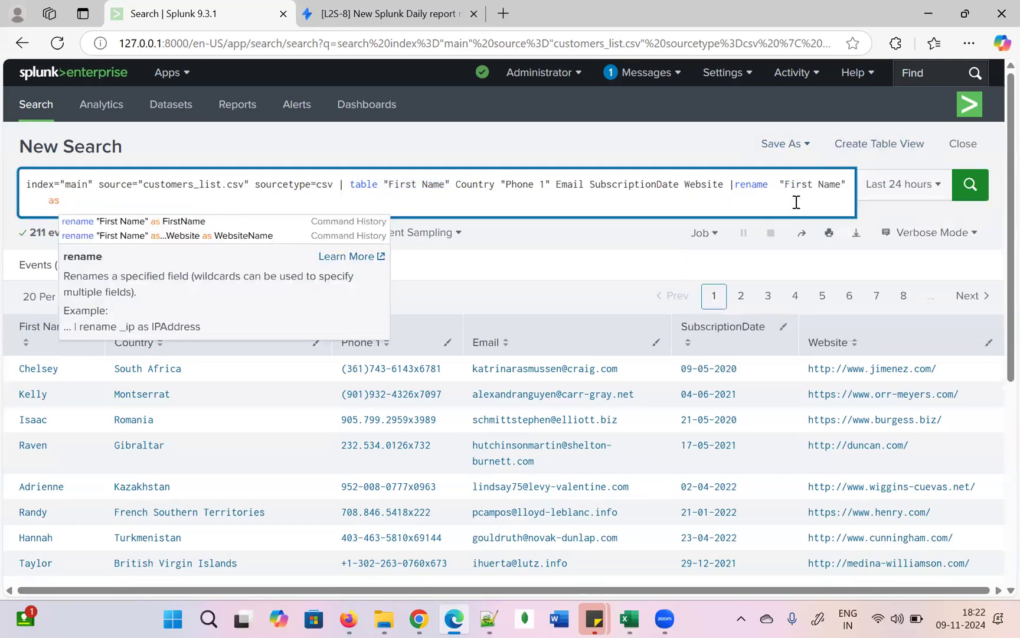
pyautogui.hotkey('ctrl', 'v')
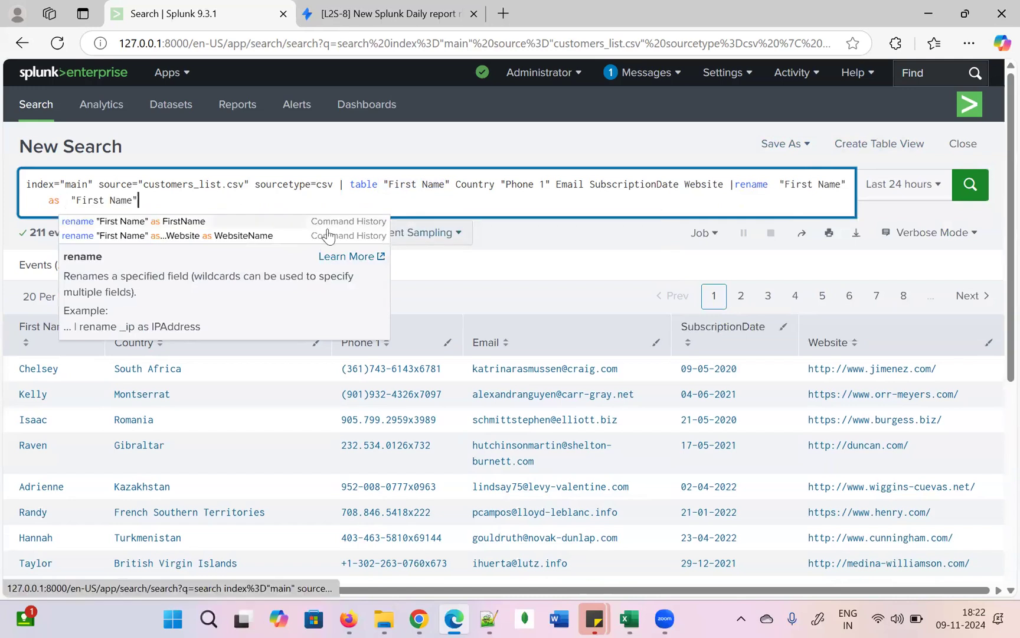
pyautogui.press('BackSpace')
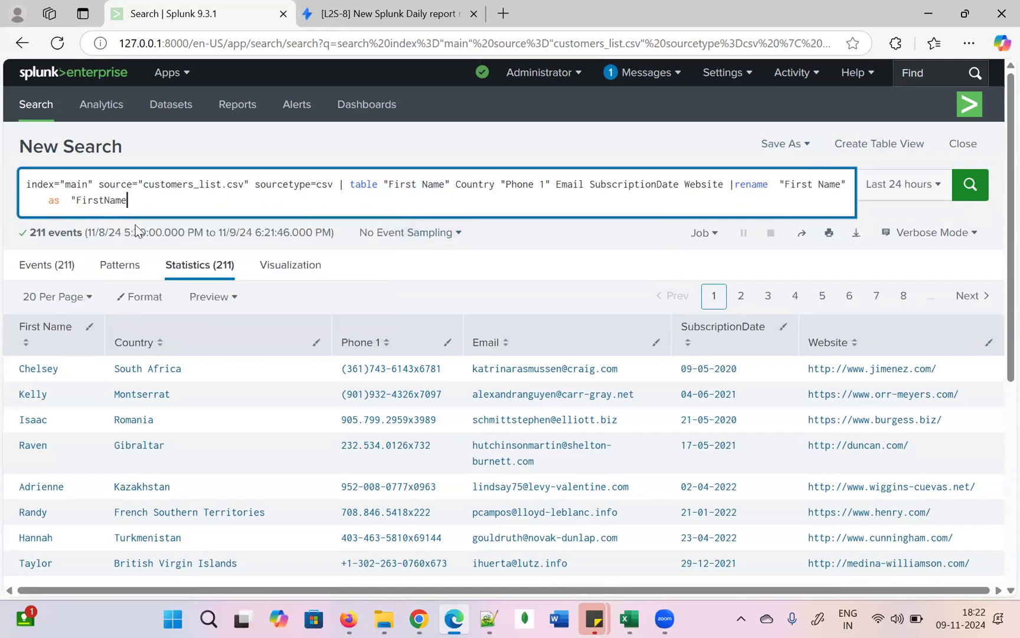
pyautogui.press('BackSpace')
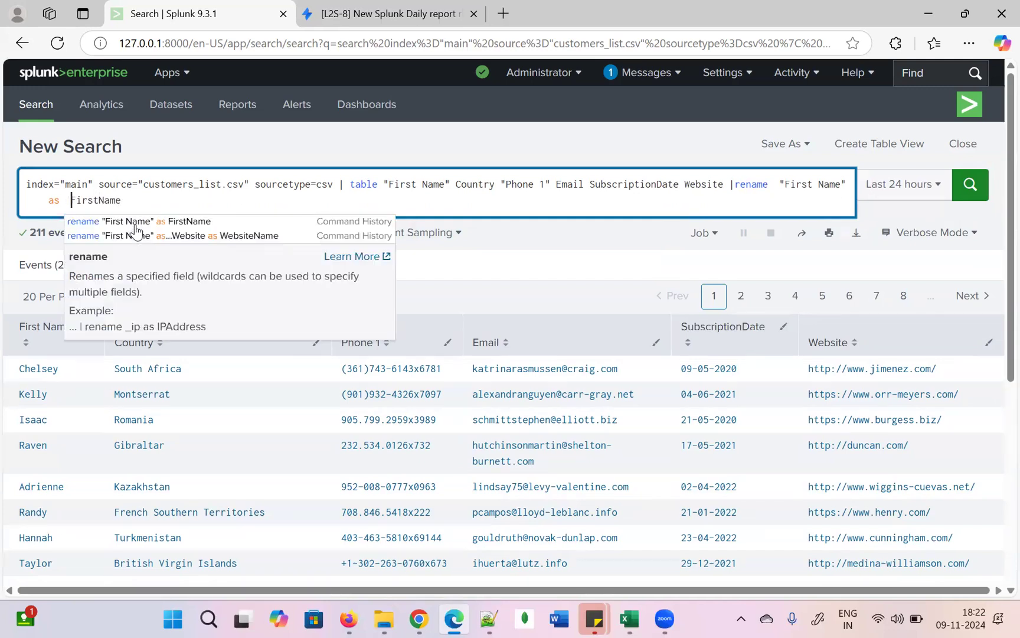
pyautogui.click(970, 185)
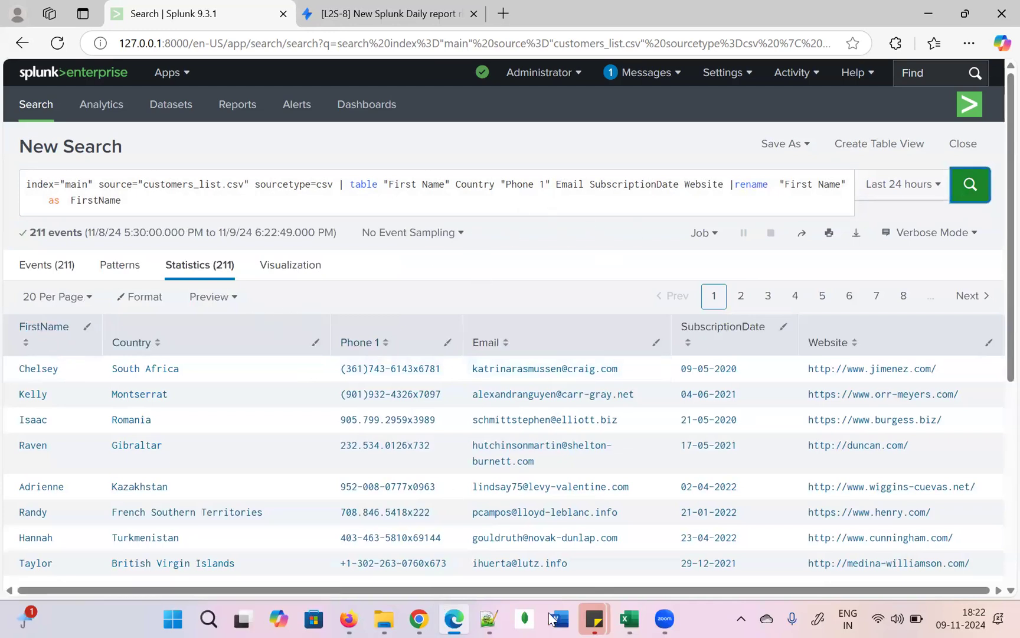
# Check the sample report headings in Chrome and add Country as CountryName to the Splunk rename command
pyautogui.moveTo(419, 618)
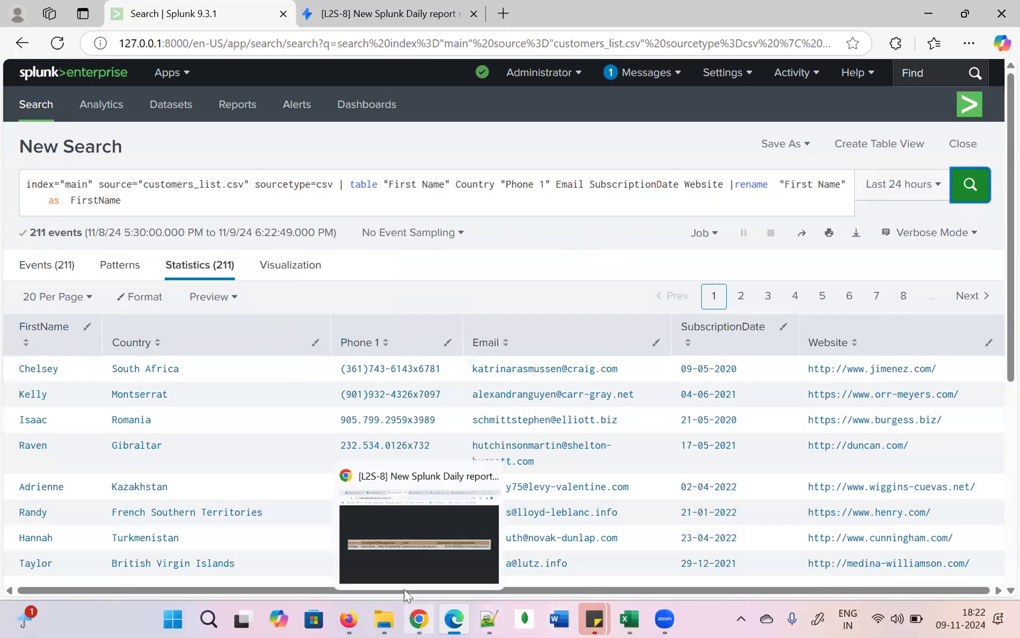
pyautogui.click(404, 567)
pyautogui.hotkey('alt', 'Tab')
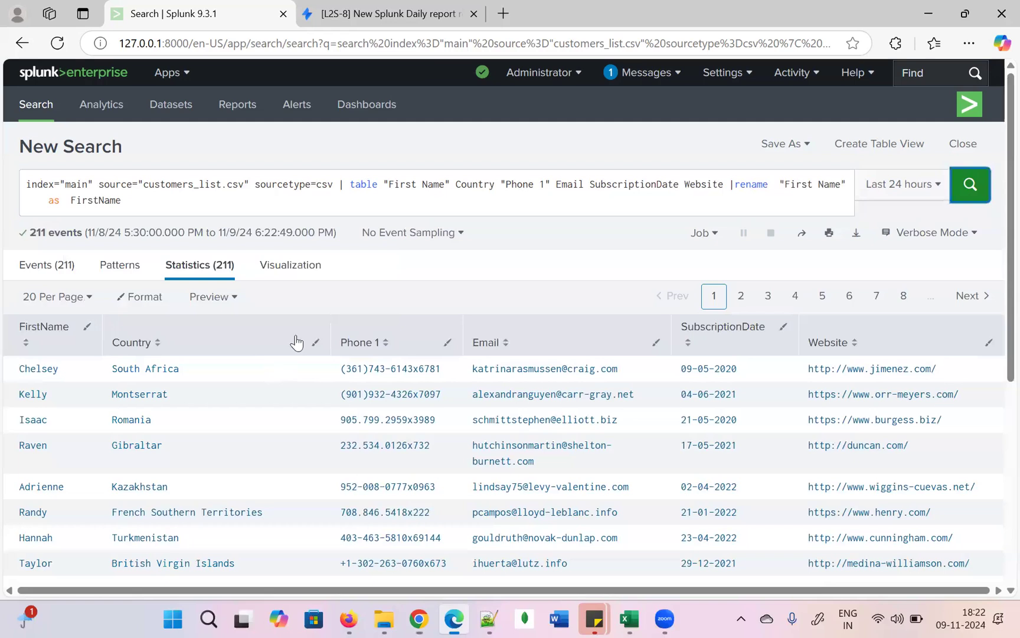
pyautogui.doubleClick(474, 184)
pyautogui.hotkey('ctrl', 'c')
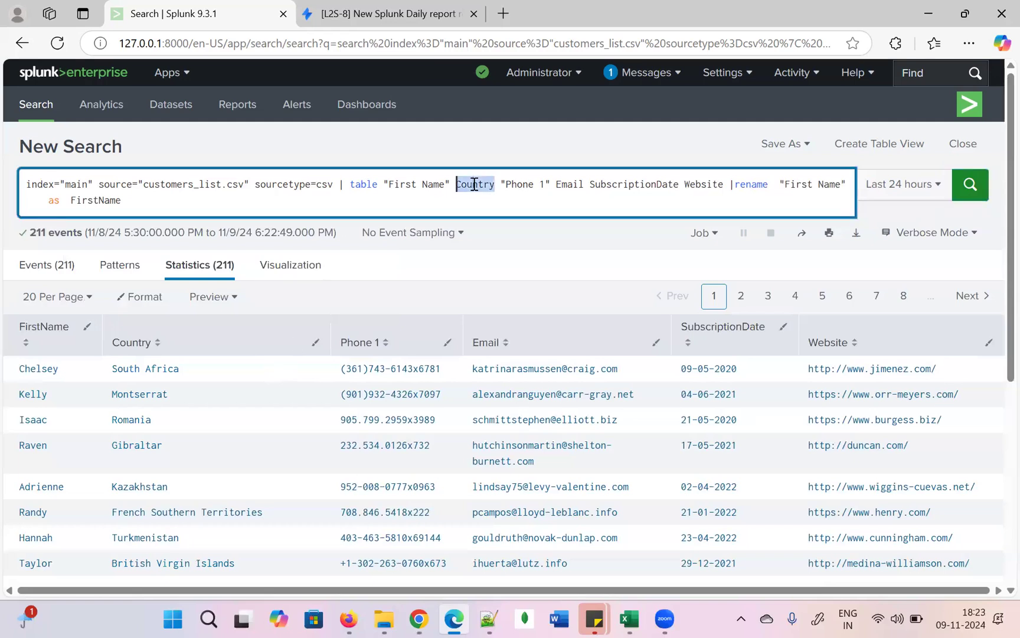
pyautogui.click(219, 206)
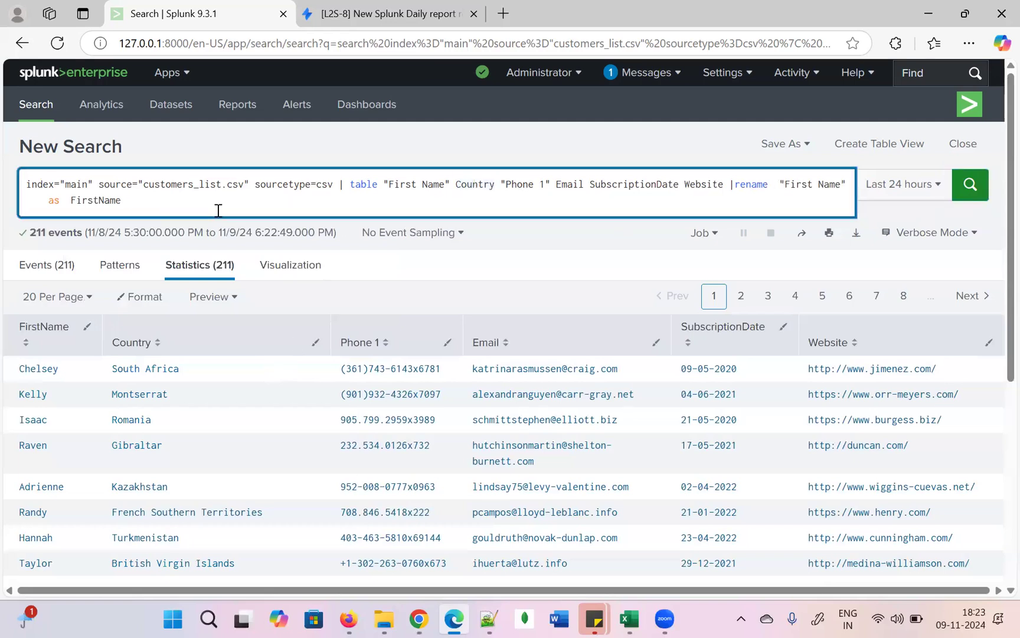
pyautogui.hotkey('ctrl', 'v')
pyautogui.write('as')
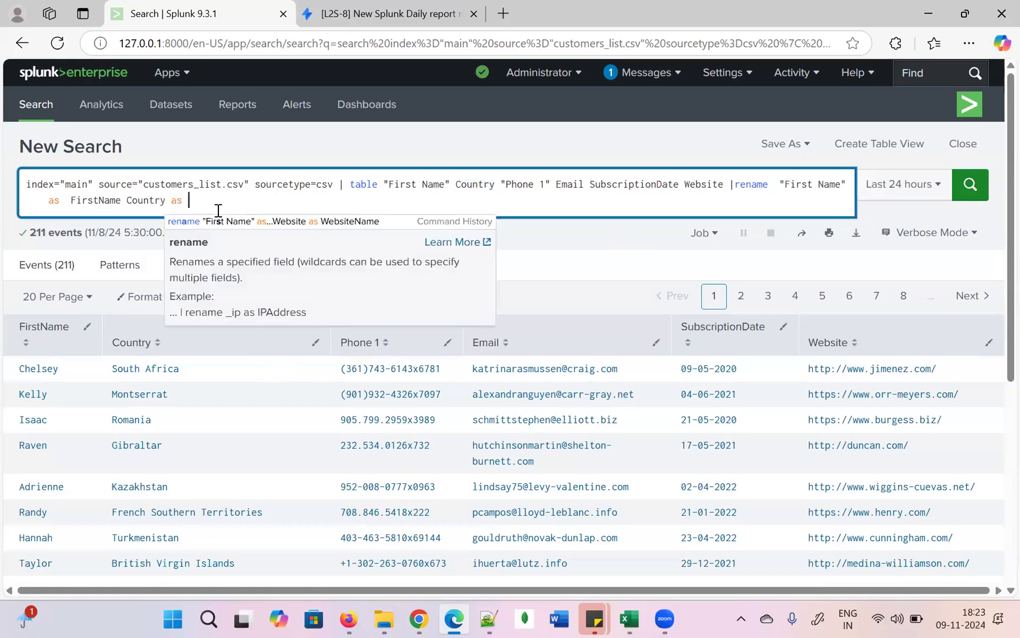
pyautogui.hotkey('ctrl', 'v')
pyautogui.write('name')
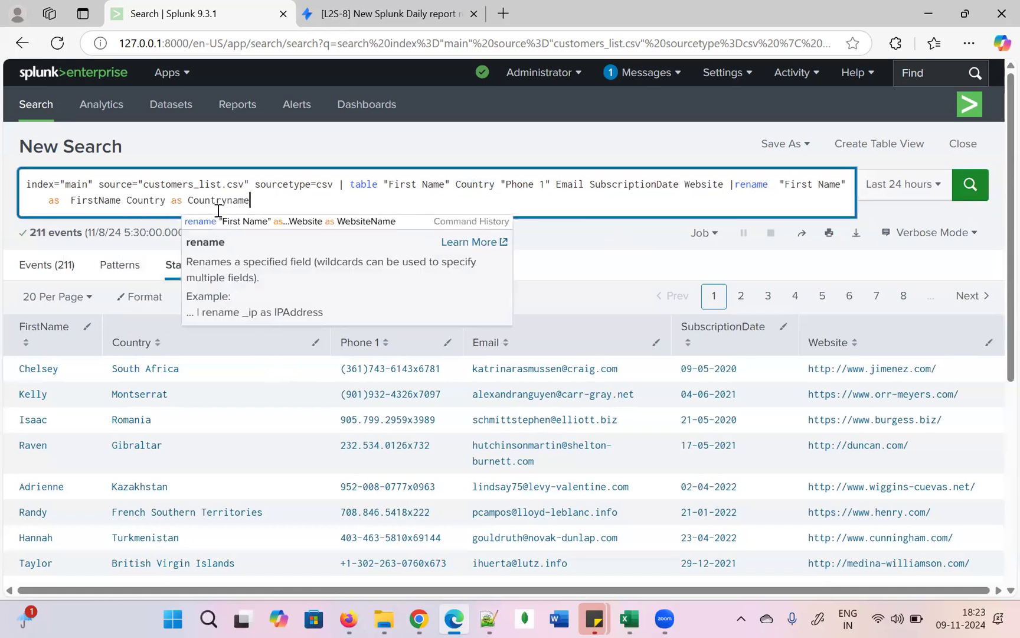
pyautogui.press('BackSpace')
pyautogui.write('N')
# Copy the quoted field "Phone 1" from the table command and rename it as PhoneNumber in the rename command
pyautogui.click(329, 205)
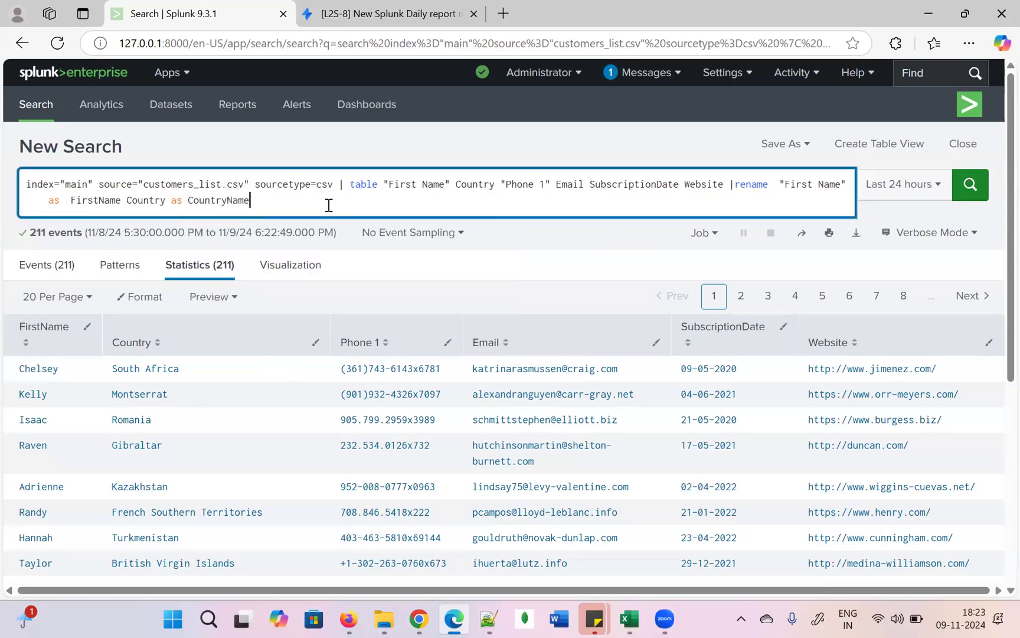
pyautogui.click(502, 184)
pyautogui.keyDown('shift'); pyautogui.click(552, 184); pyautogui.keyUp('shift')
pyautogui.hotkey('ctrl', 'c')
pyautogui.click(296, 204)
pyautogui.hotkey('ctrl', 'v')
pyautogui.write('as')
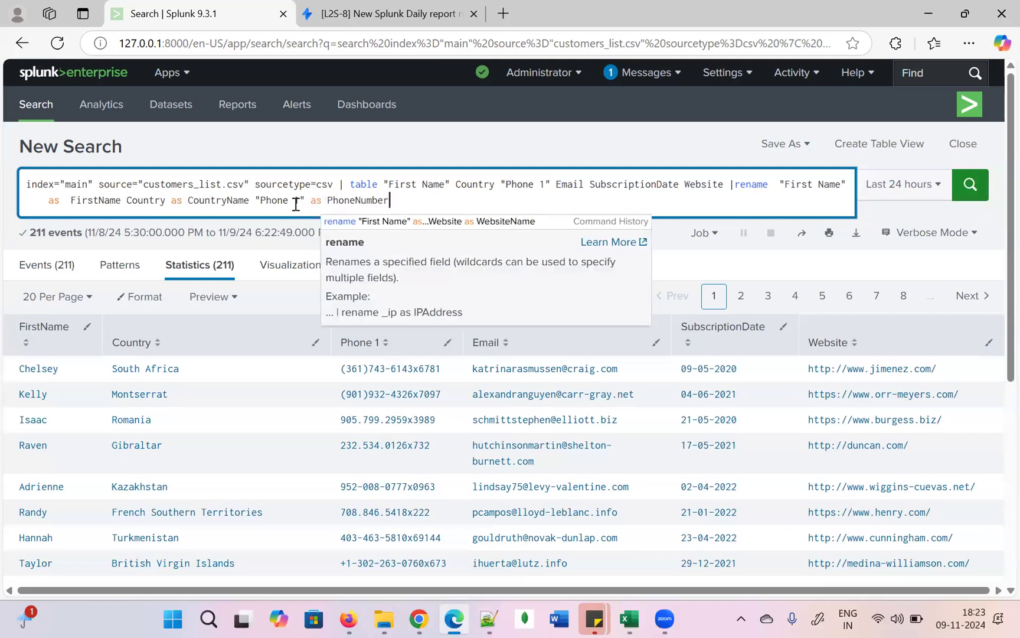
# Add Website as WebsiteName at the end of the rename command and run the search
pyautogui.doubleClick(624, 186)
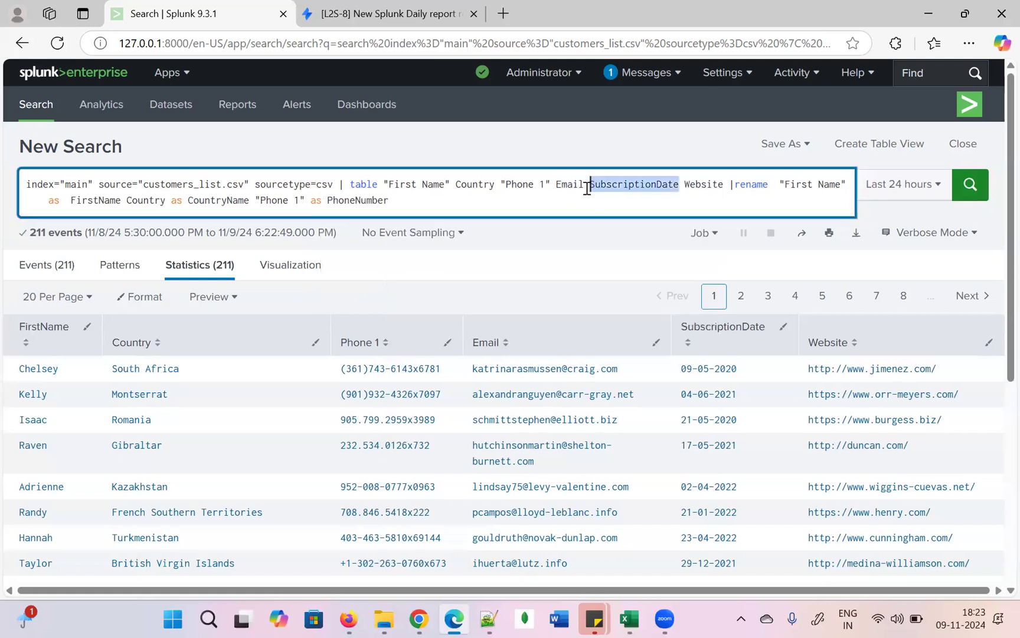
pyautogui.click(702, 184)
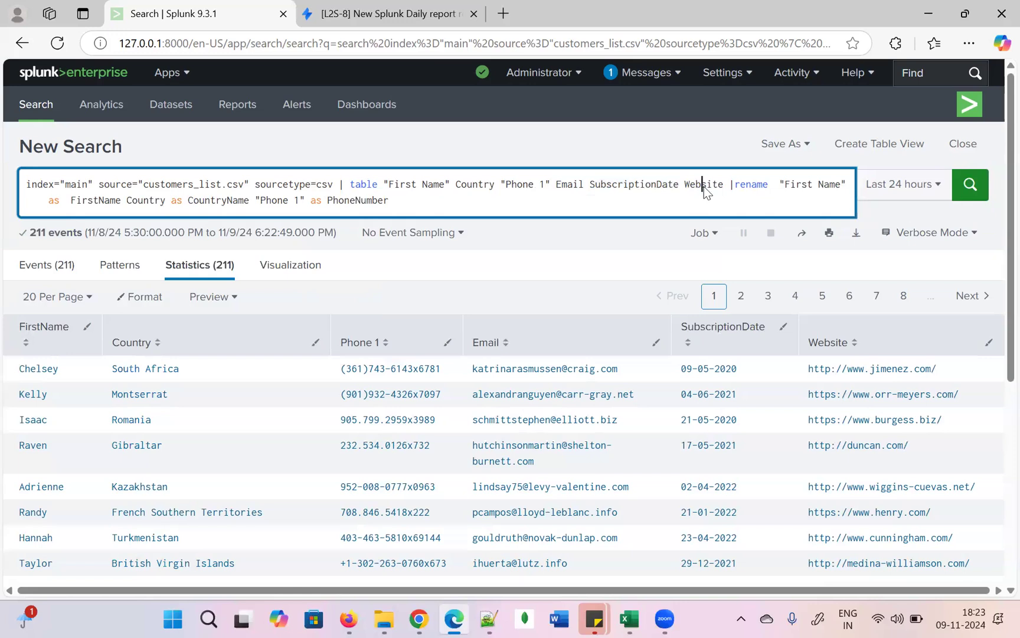
pyautogui.click(421, 200)
pyautogui.hotkey('ctrl', 'v')
pyautogui.write('as')
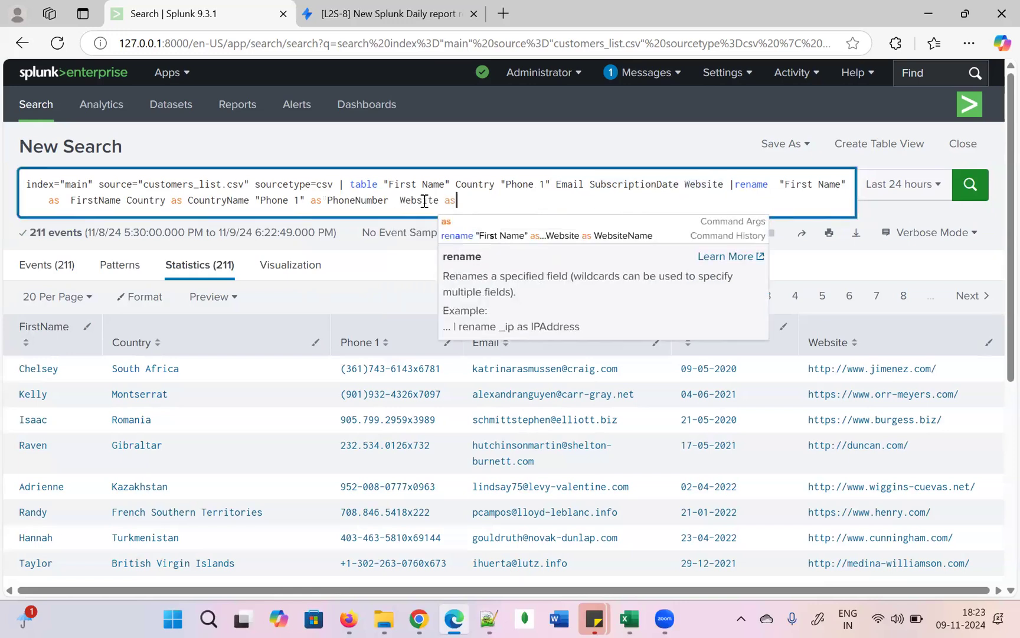
pyautogui.hotkey('ctrl', 'v')
pyautogui.write('Name')
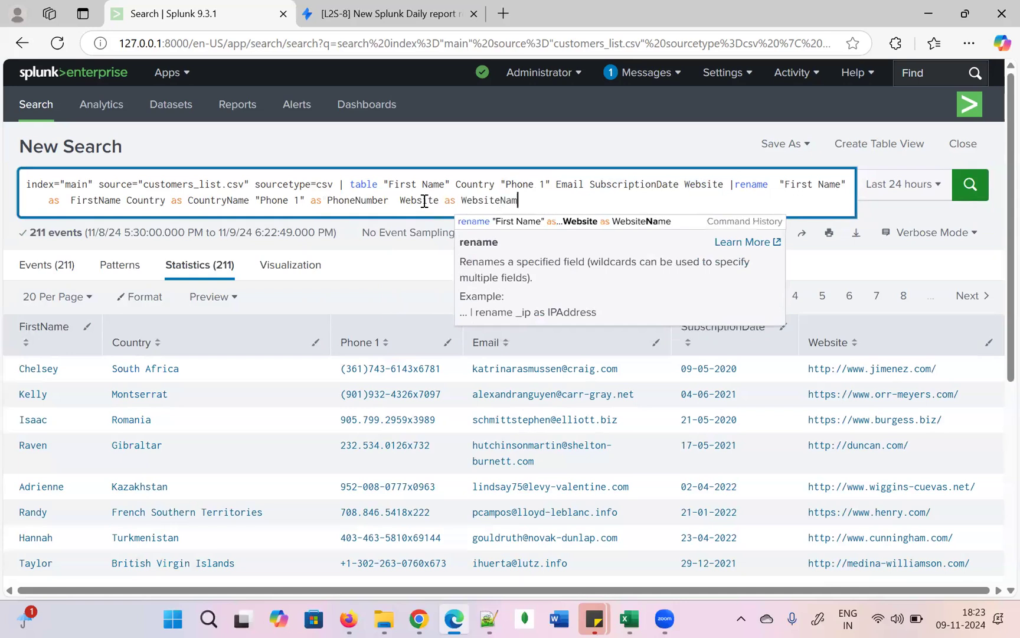
pyautogui.click(954, 198)
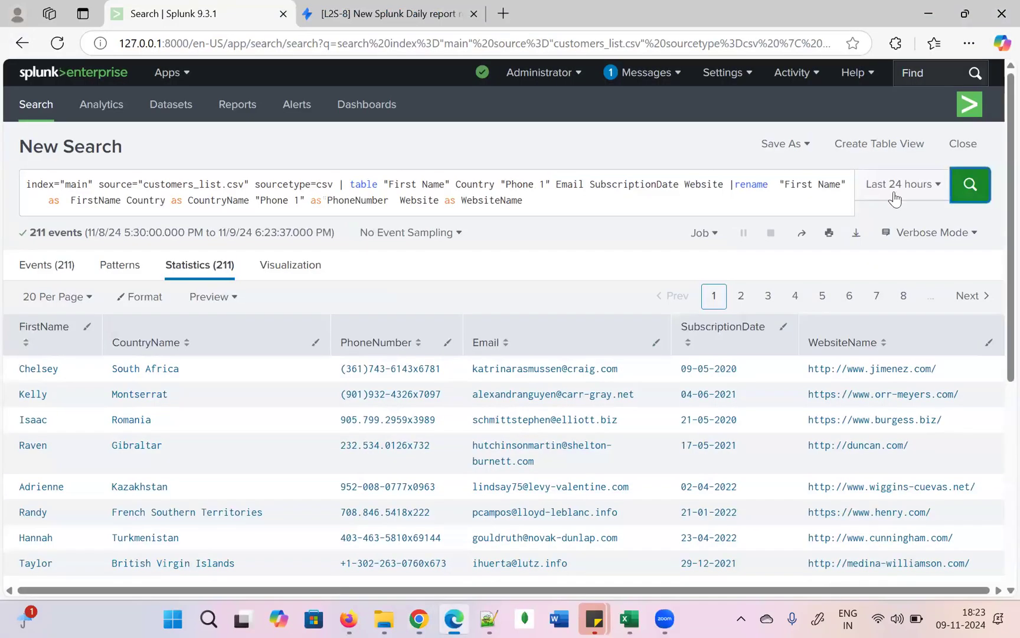
# Start saving the search as a report
pyautogui.click(807, 147)
pyautogui.click(808, 148)
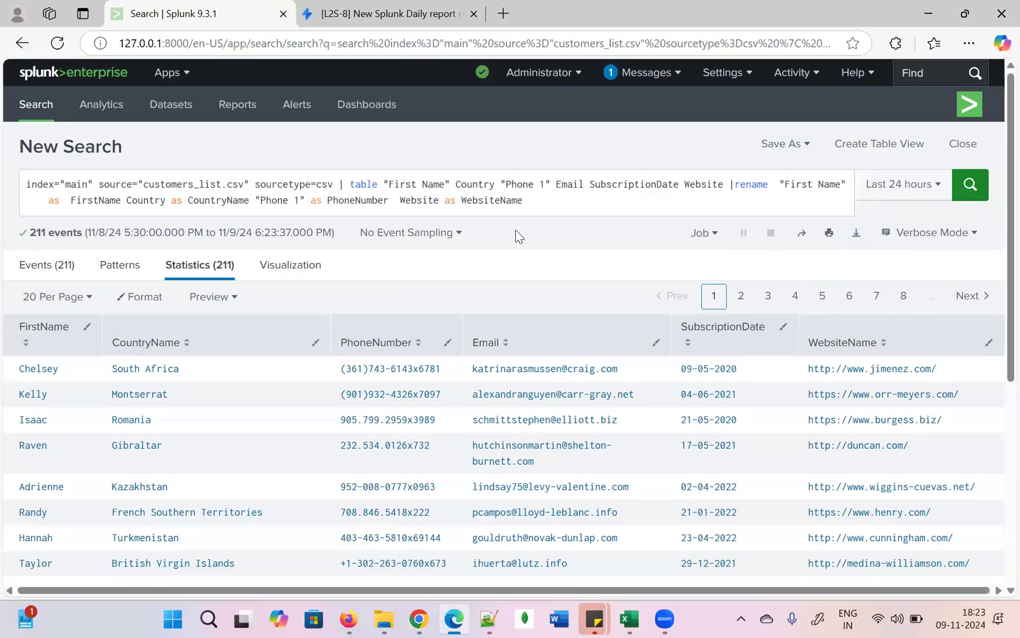
pyautogui.click(798, 144)
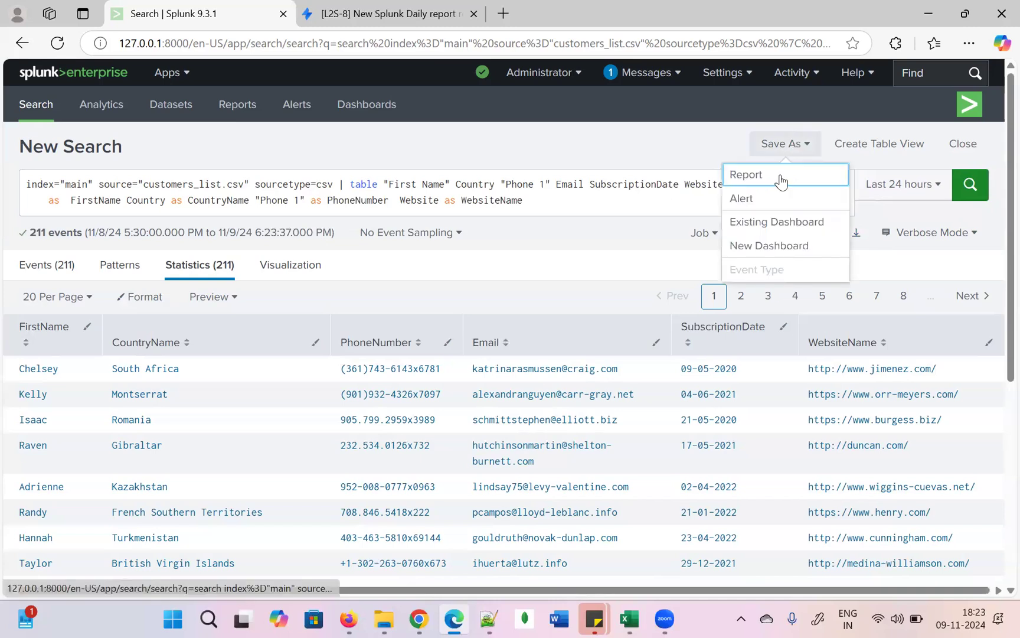
pyautogui.click(781, 176)
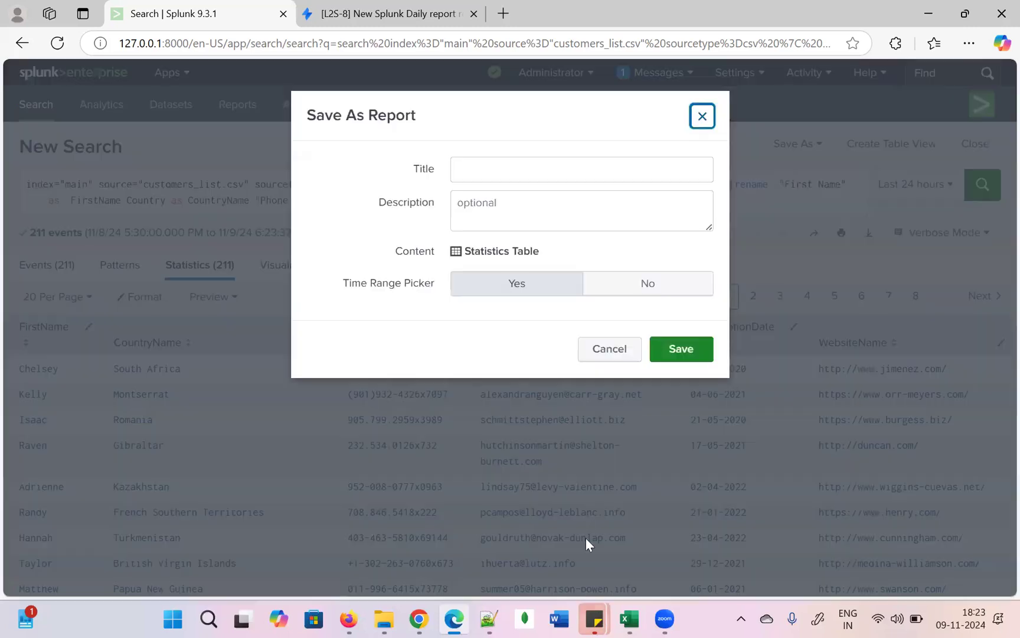
# Copy the report name Customer_Daily_Report from the description of Jira ticket L2S-8 and return to Splunk
pyautogui.click(417, 619)
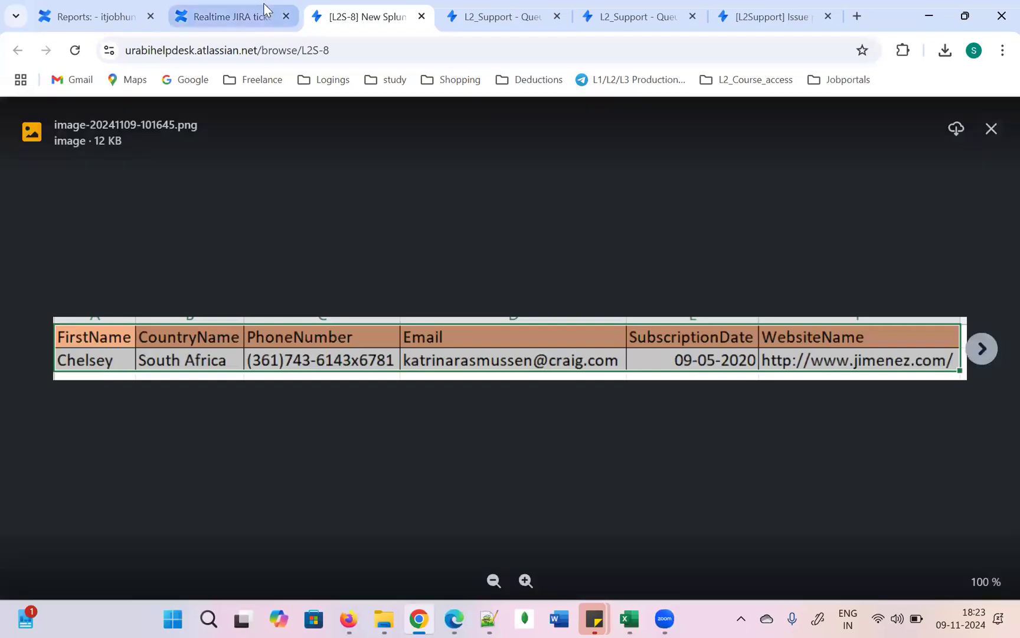
pyautogui.click(454, 619)
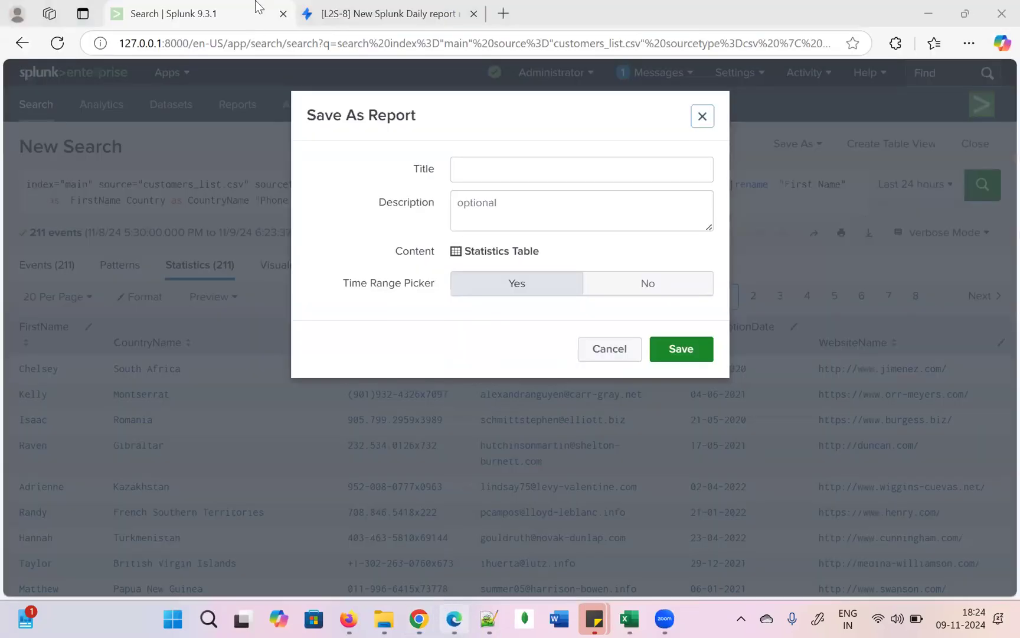
pyautogui.click(330, 13)
pyautogui.click(319, 269)
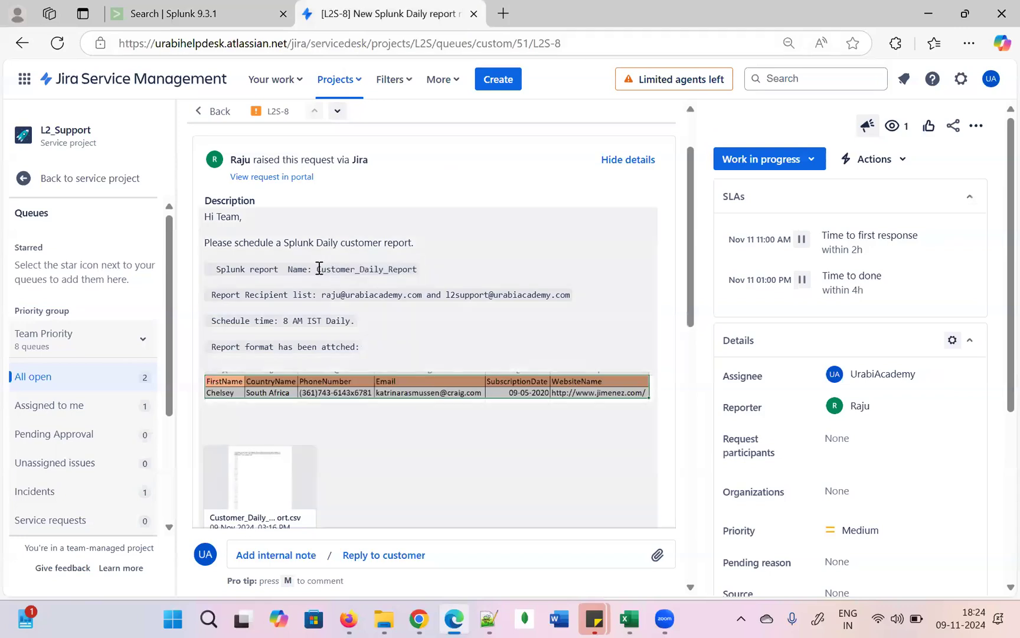
pyautogui.moveTo(349, 273); pyautogui.dragTo(417, 273)
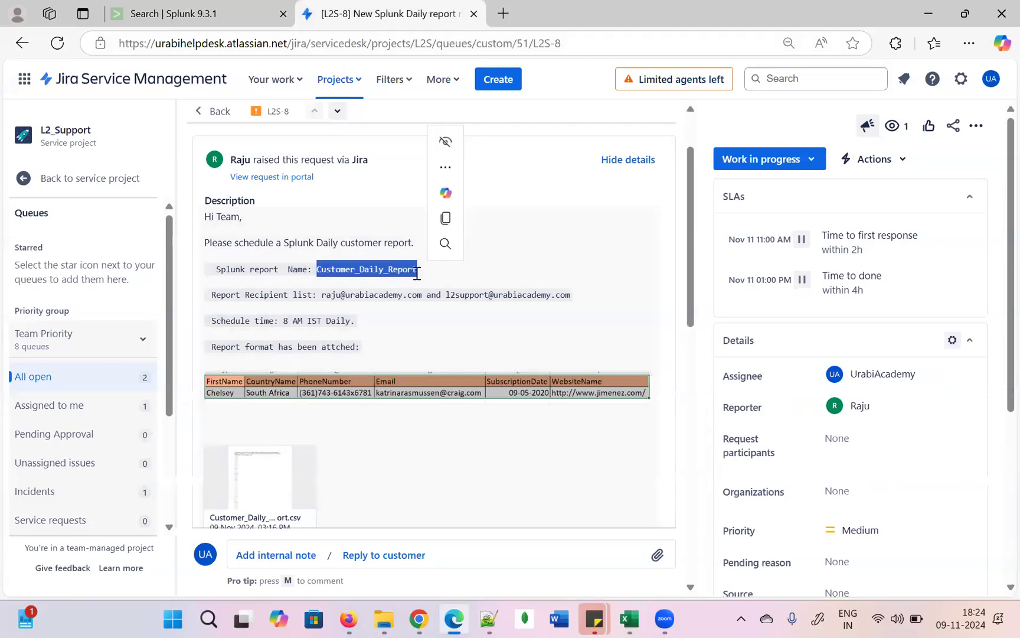
pyautogui.hotkey('ctrl', 'Tab')
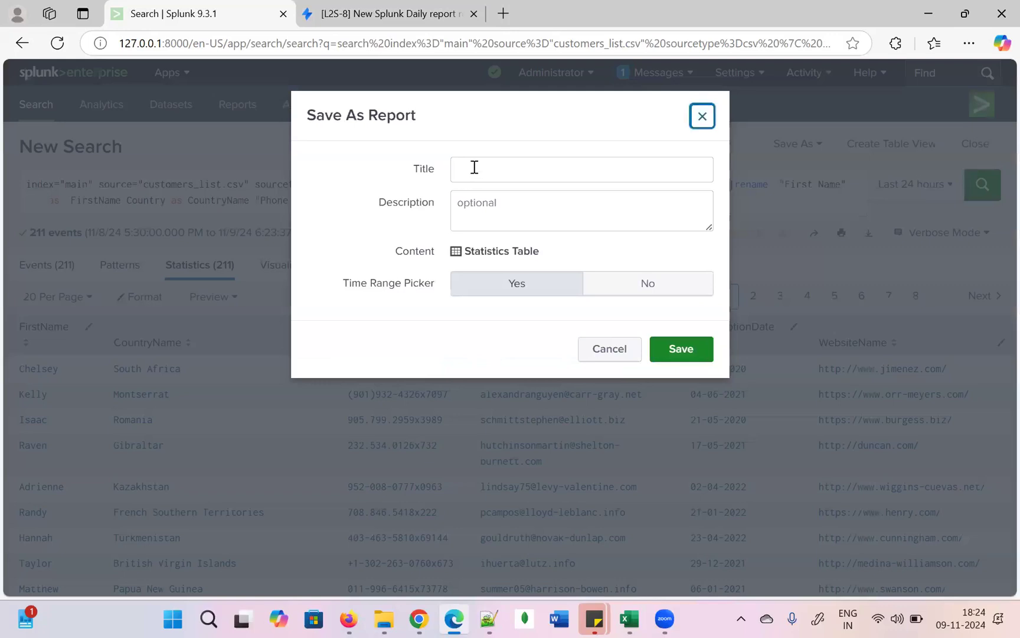
# Save the report in Splunk with the copied title Customer_Daily_Report and view it
pyautogui.click(474, 168)
pyautogui.hotkey('ctrl', 'v')
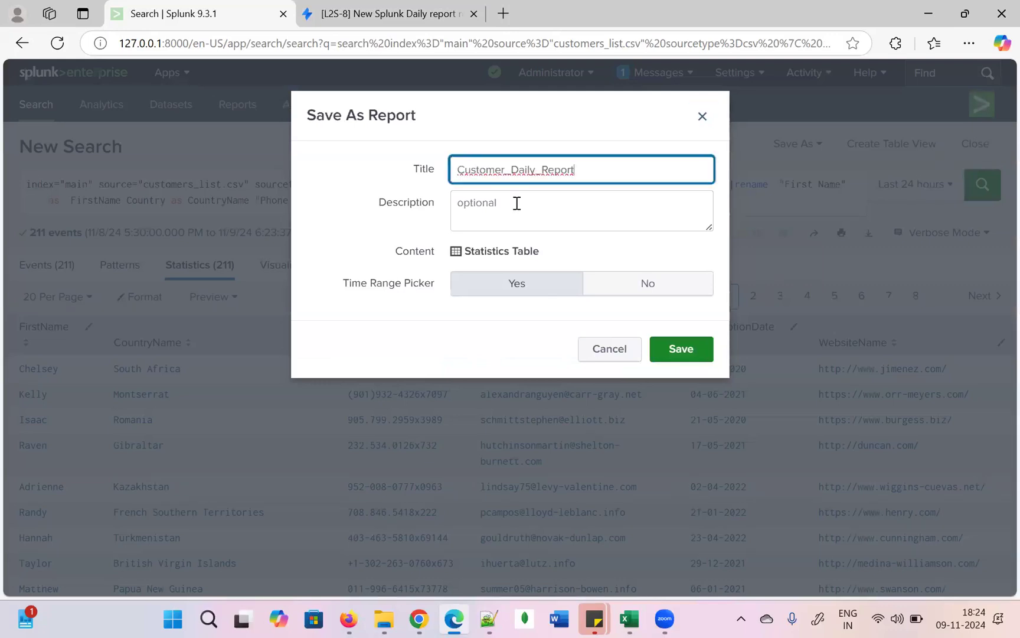
pyautogui.click(684, 354)
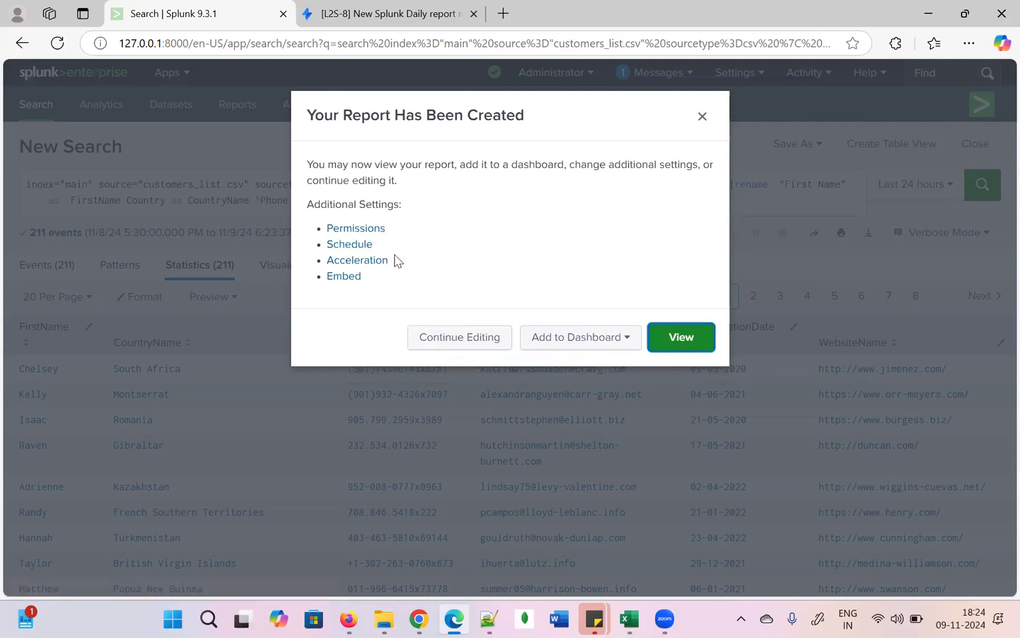
pyautogui.click(683, 337)
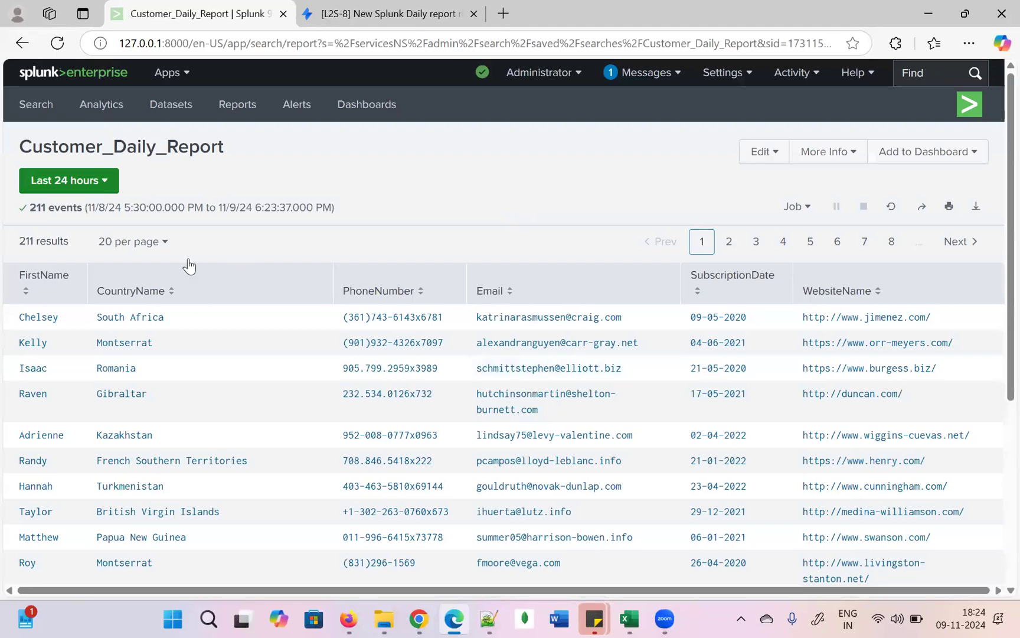
# Share Customer_Daily_Report with the app, granting read access to Everyone and write access to admin and user, and review its details
pyautogui.click(245, 110)
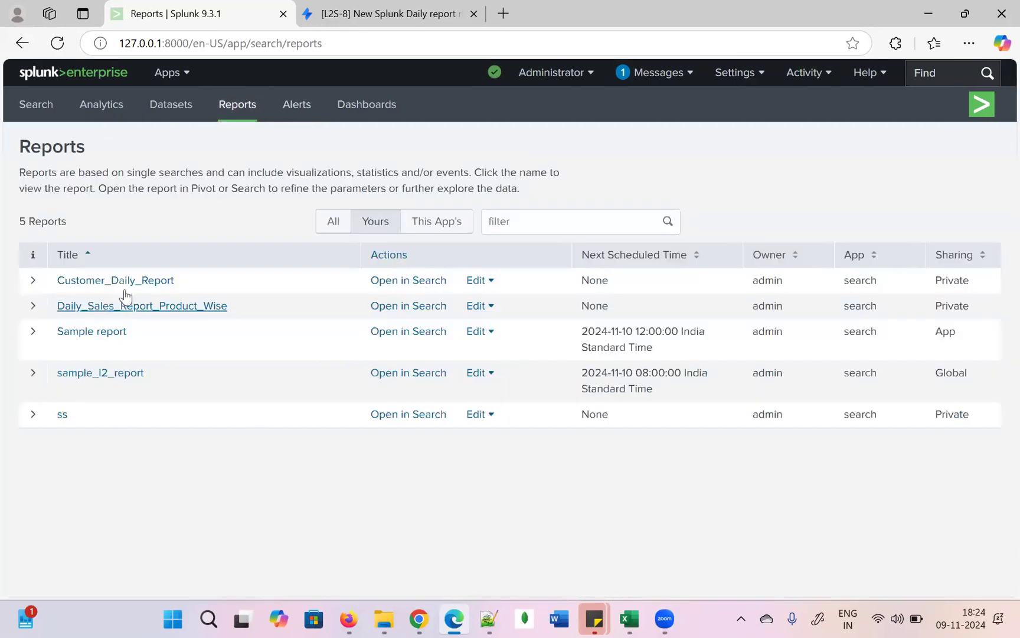
pyautogui.click(475, 280)
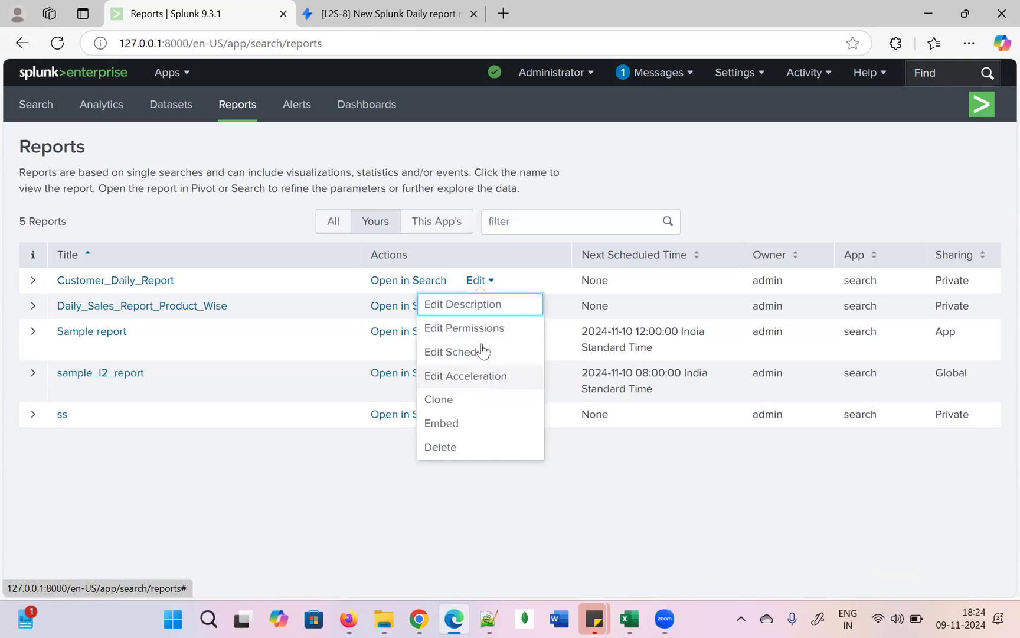
pyautogui.click(484, 332)
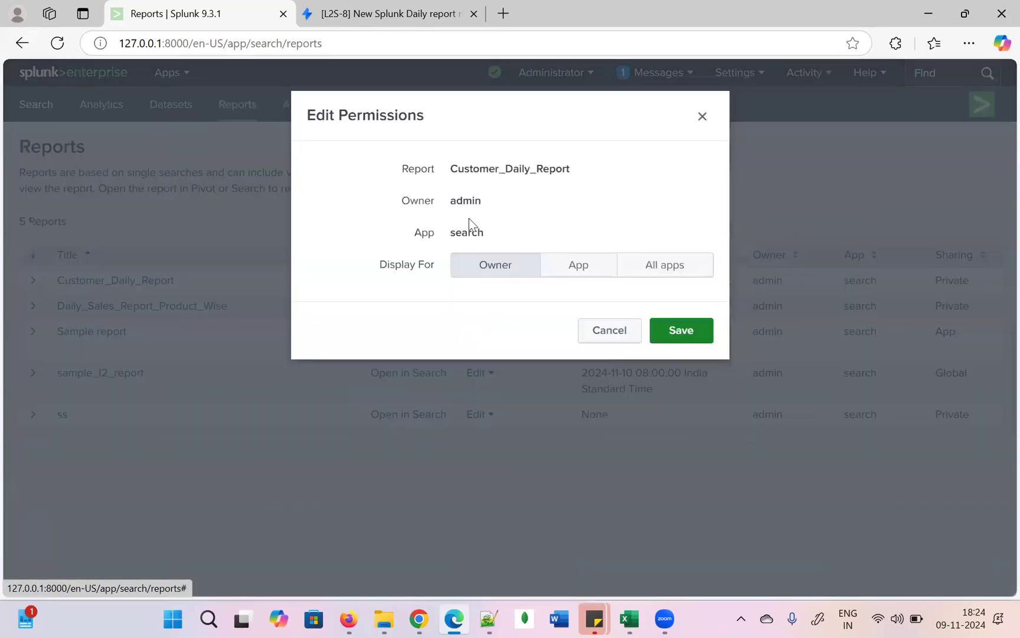
pyautogui.click(562, 267)
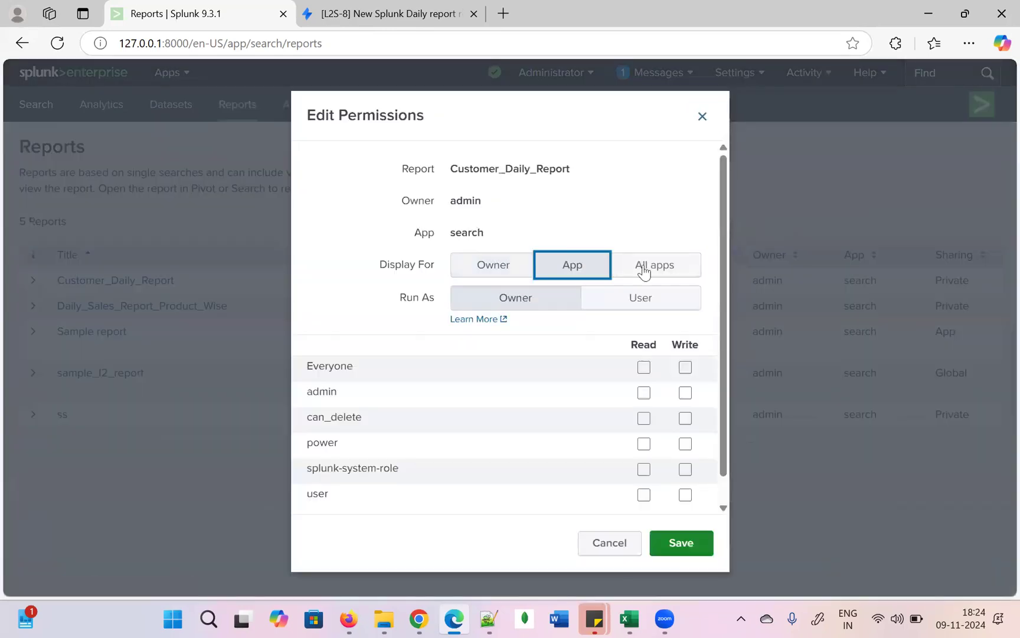
pyautogui.click(644, 367)
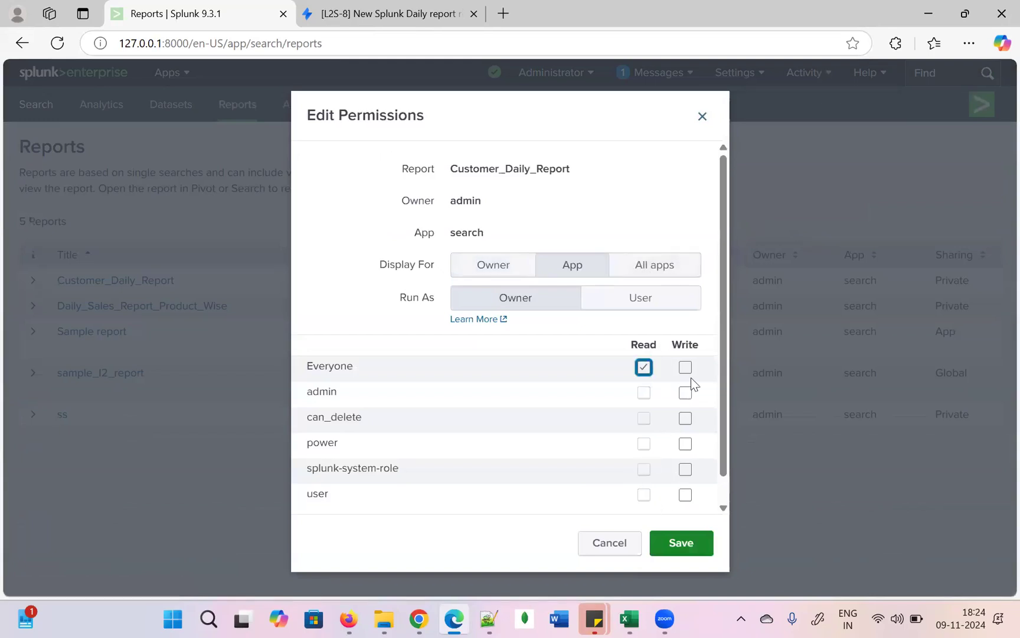
pyautogui.click(685, 394)
pyautogui.click(686, 496)
pyautogui.click(679, 546)
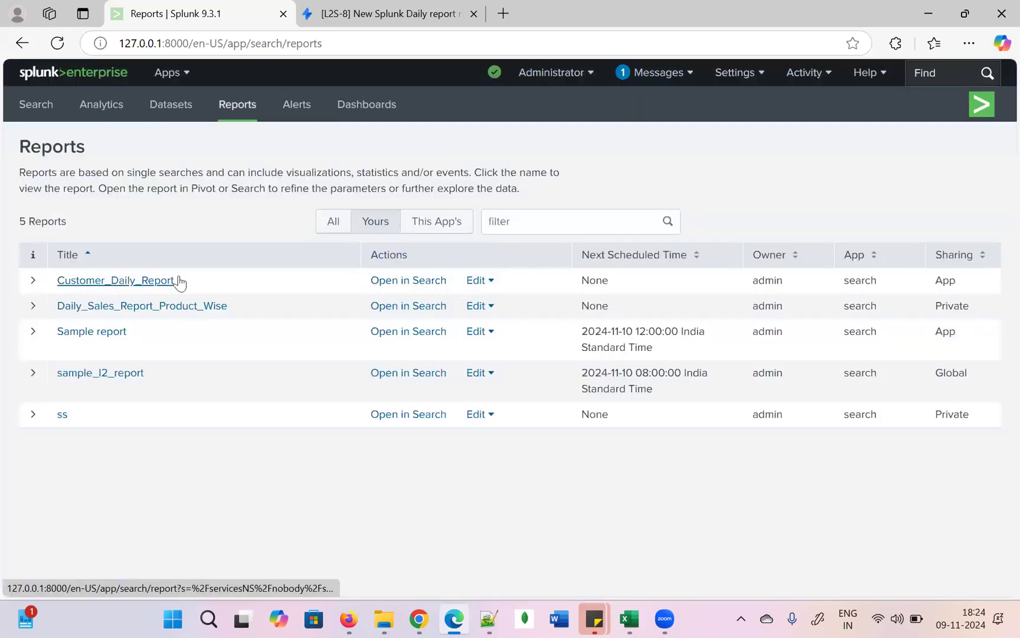
pyautogui.click(33, 280)
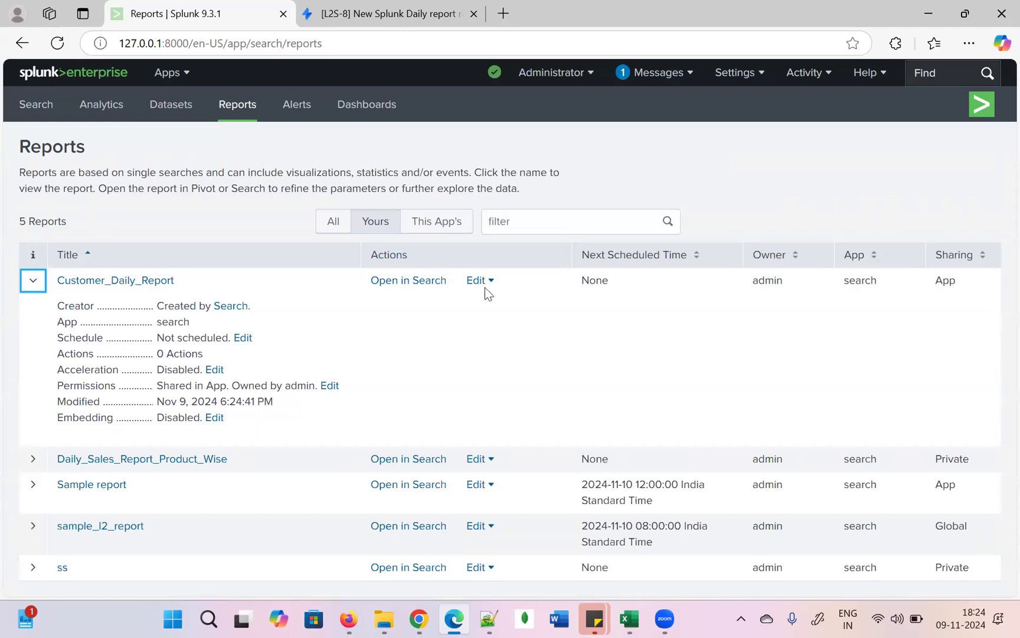
pyautogui.click(33, 282)
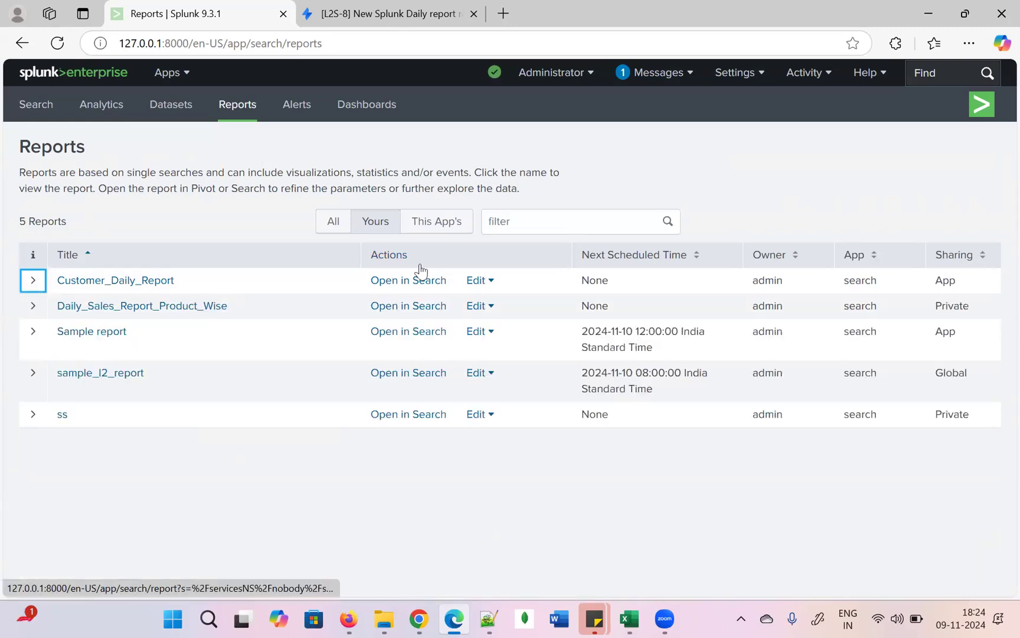
# Schedule Customer_Daily_Report to run every day at 8:00 with the Highest schedule priority
pyautogui.click(477, 280)
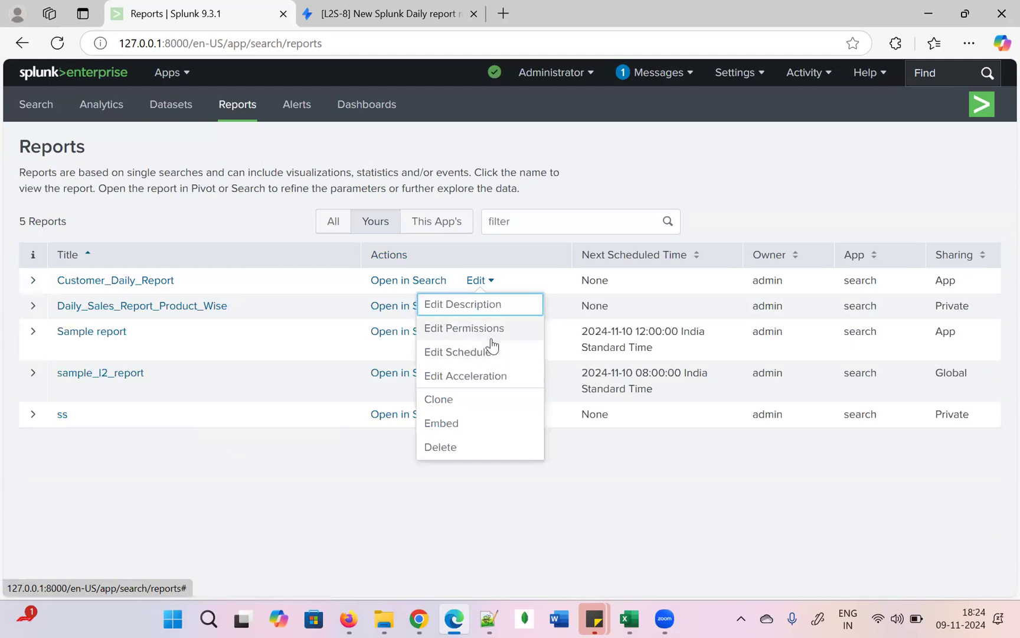
pyautogui.click(498, 352)
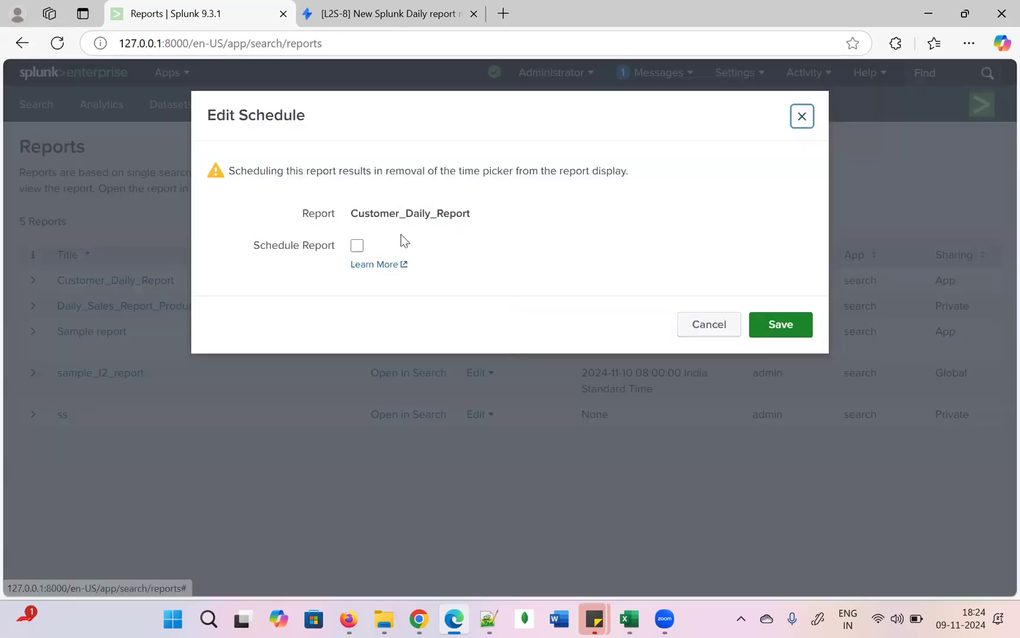
pyautogui.click(358, 247)
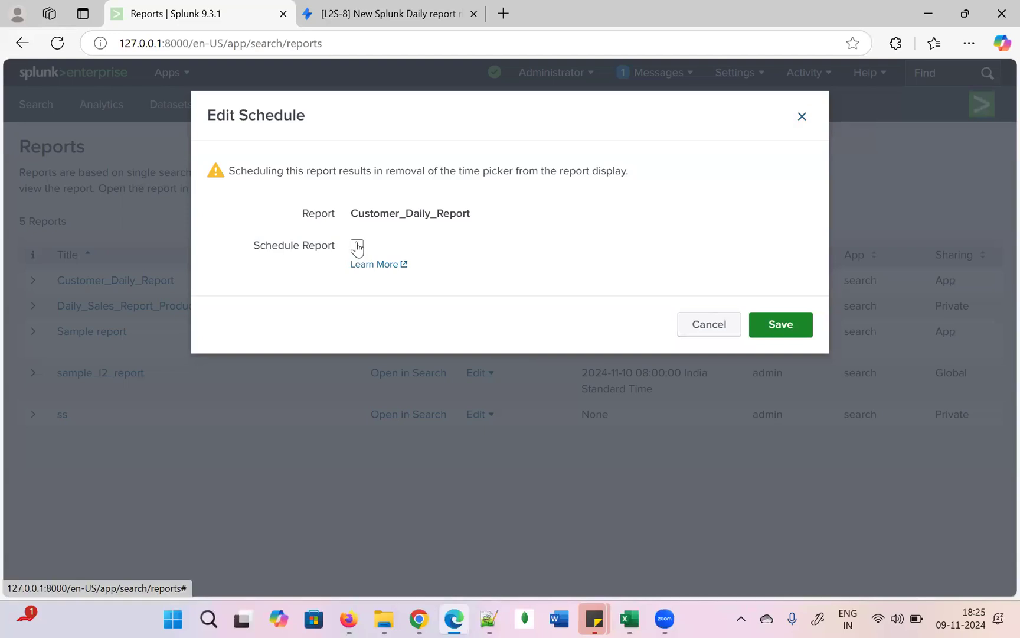
pyautogui.click(488, 291)
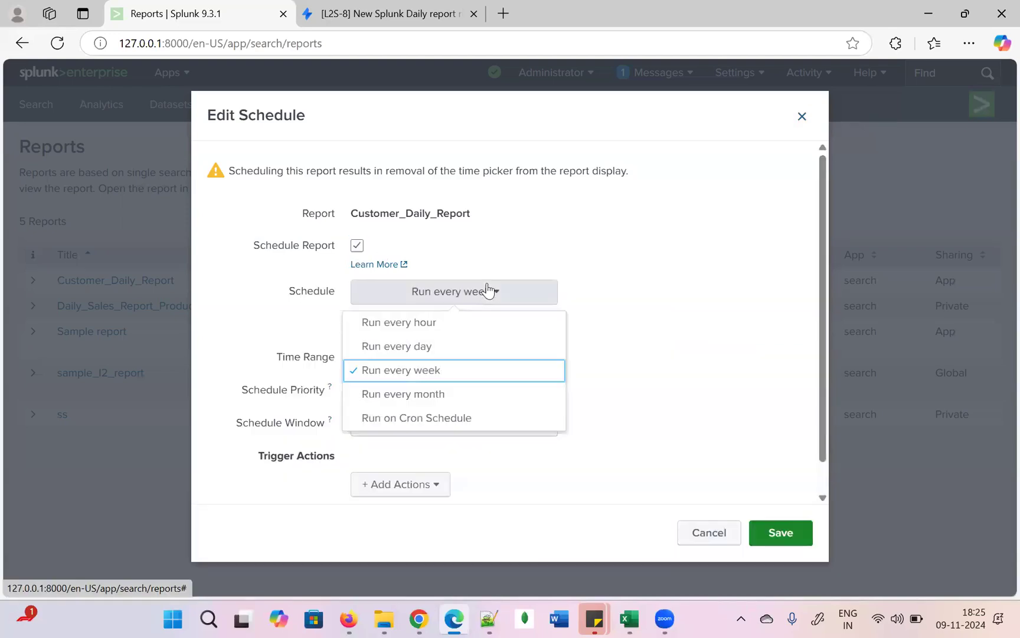
pyautogui.click(444, 348)
pyautogui.click(408, 332)
pyautogui.scroll(-5, 369, 419)
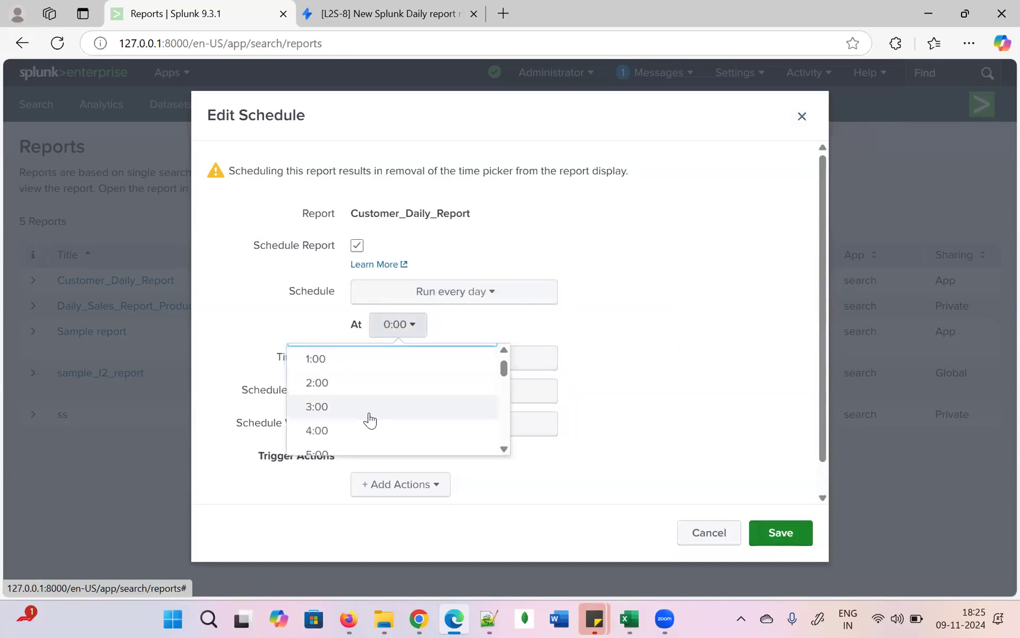
pyautogui.click(351, 387)
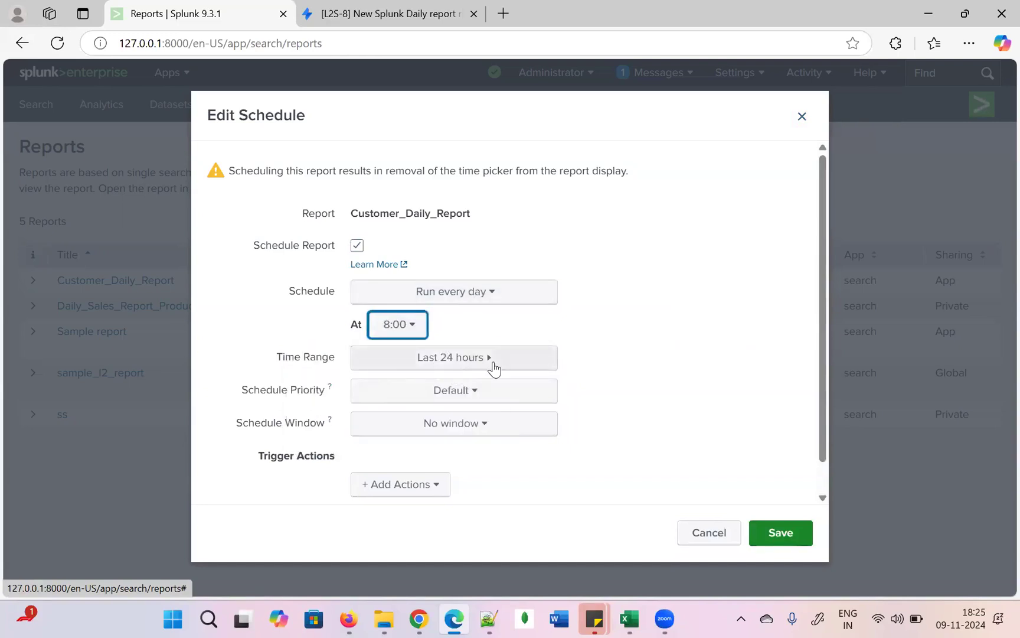
pyautogui.click(472, 391)
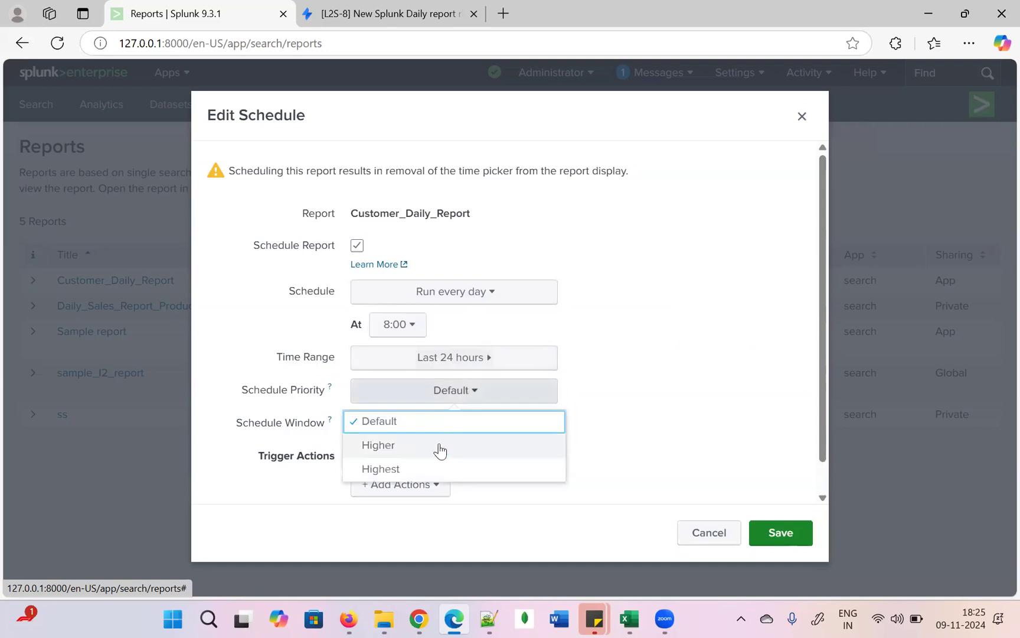
pyautogui.click(417, 467)
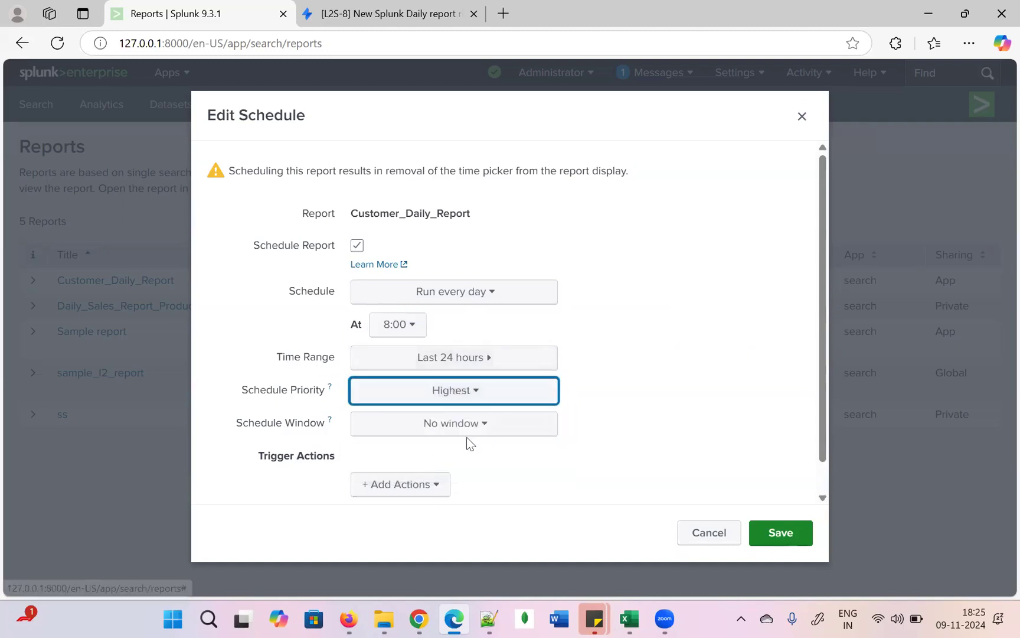
# Add a Send email trigger action to the report schedule and start entering its recipients
pyautogui.scroll(-1, 474, 467)
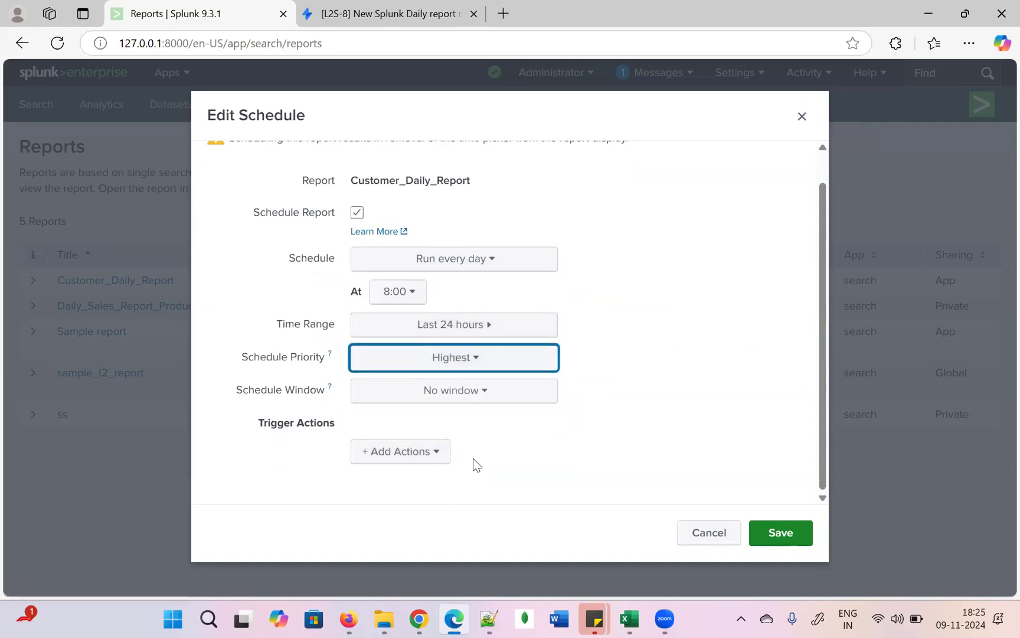
pyautogui.click(437, 455)
pyautogui.scroll(-2, 378, 369)
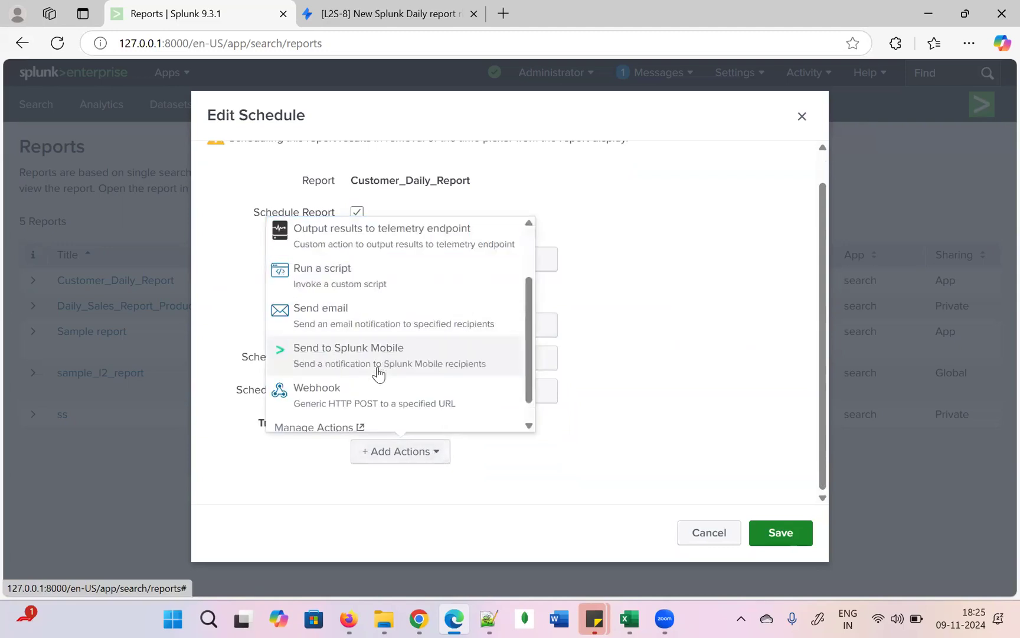
pyautogui.click(391, 313)
pyautogui.click(545, 271)
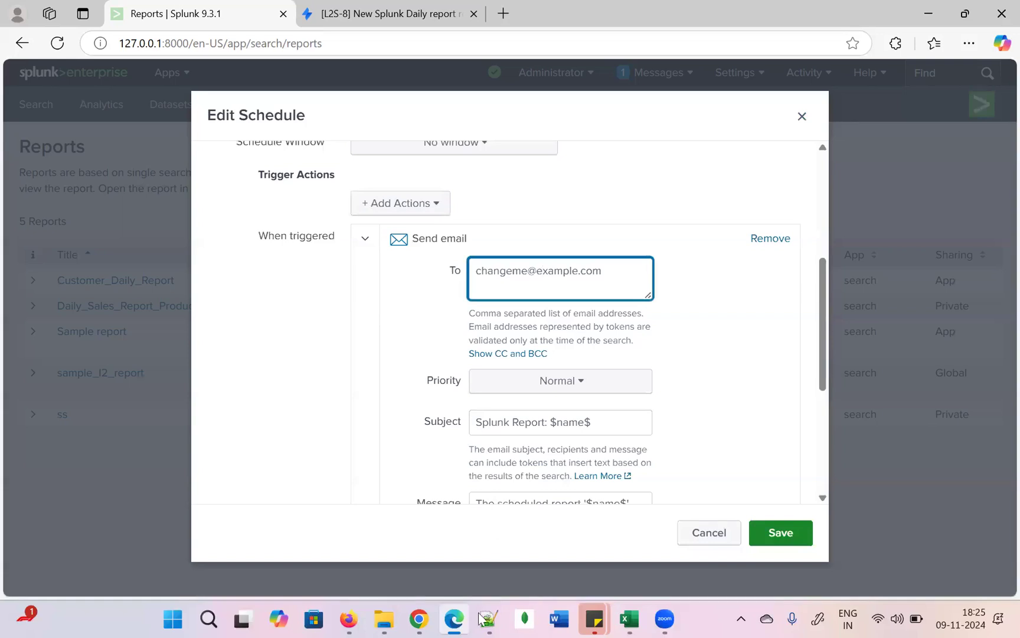
# Switch to Chrome and copy the first recipient's e-mail address from the L2S-8 ticket description
pyautogui.click(419, 619)
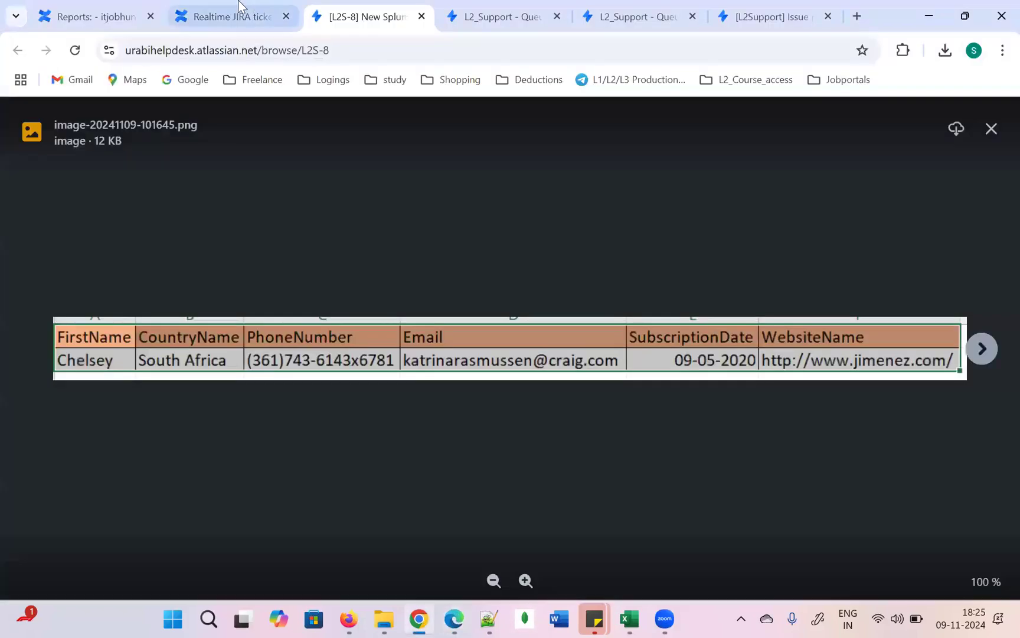
pyautogui.click(240, 9)
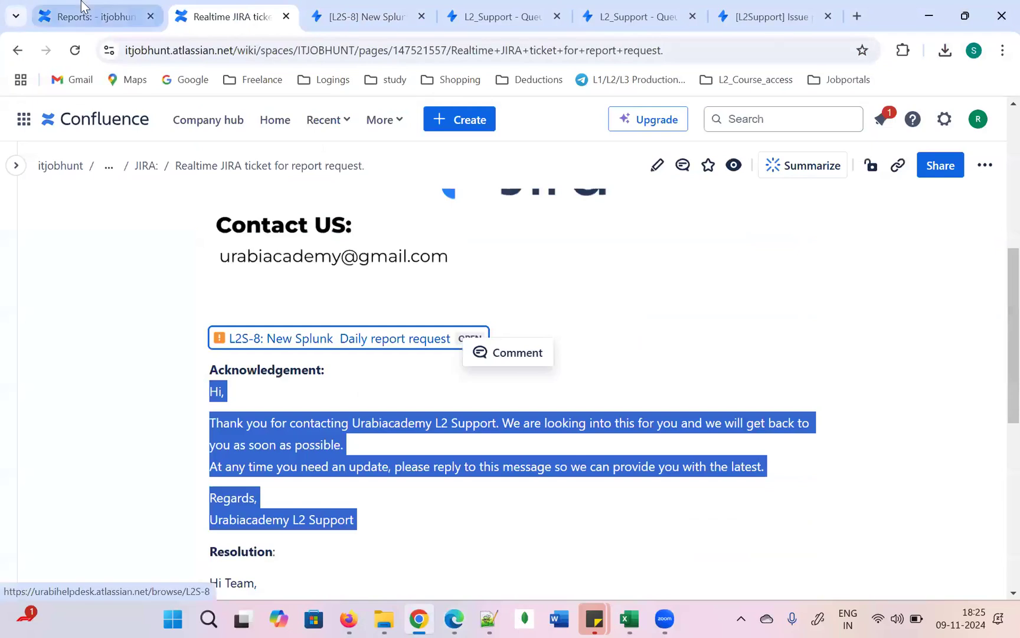
pyautogui.click(366, 16)
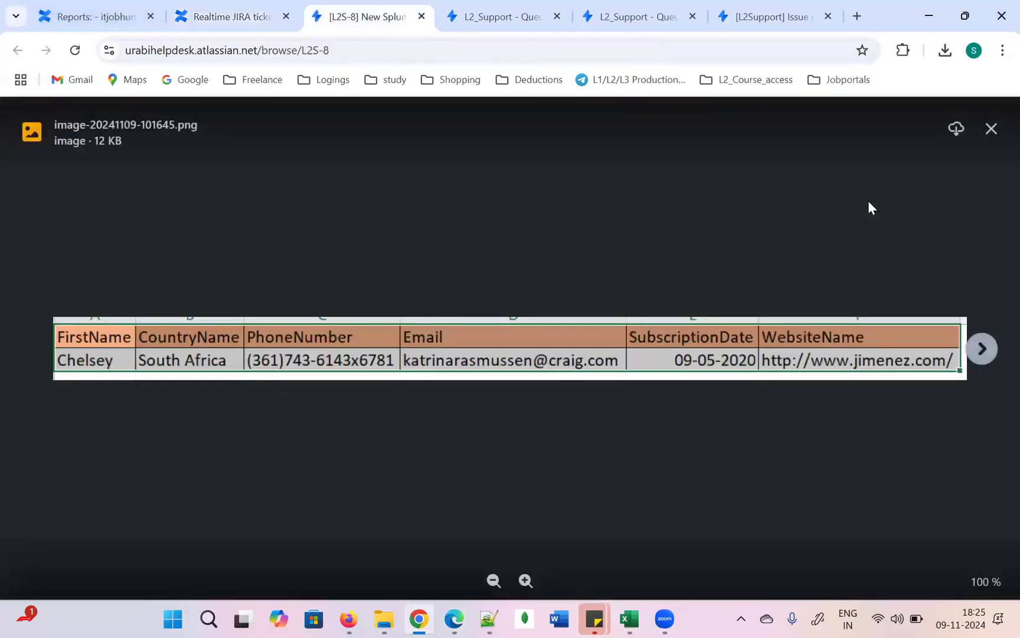
pyautogui.click(194, 282)
pyautogui.scroll(6, 331, 400)
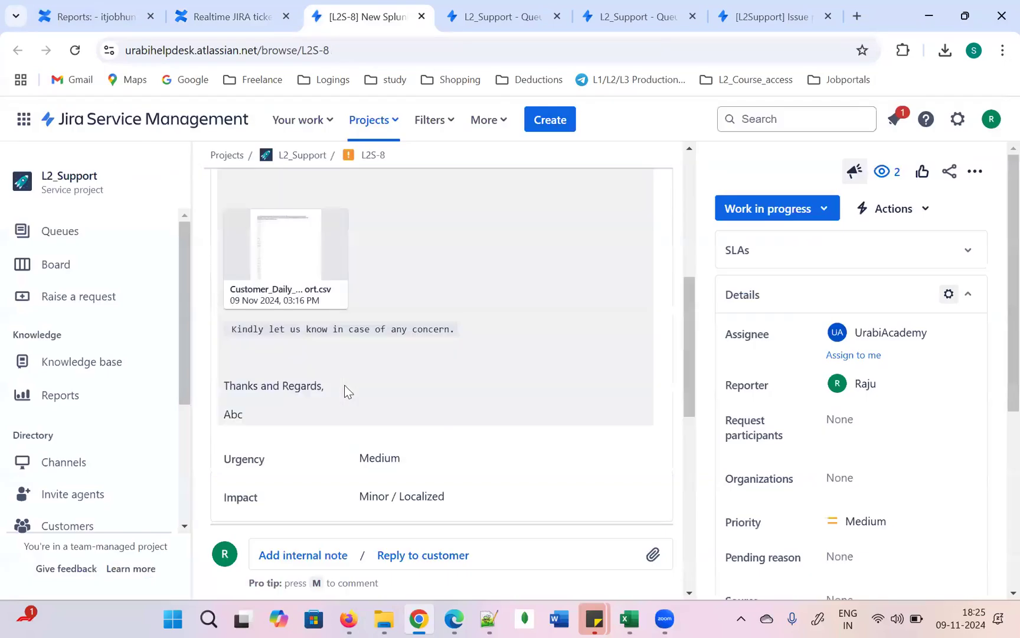
pyautogui.moveTo(353, 368); pyautogui.dragTo(468, 368)
pyautogui.hotkey('ctrl', 'c')
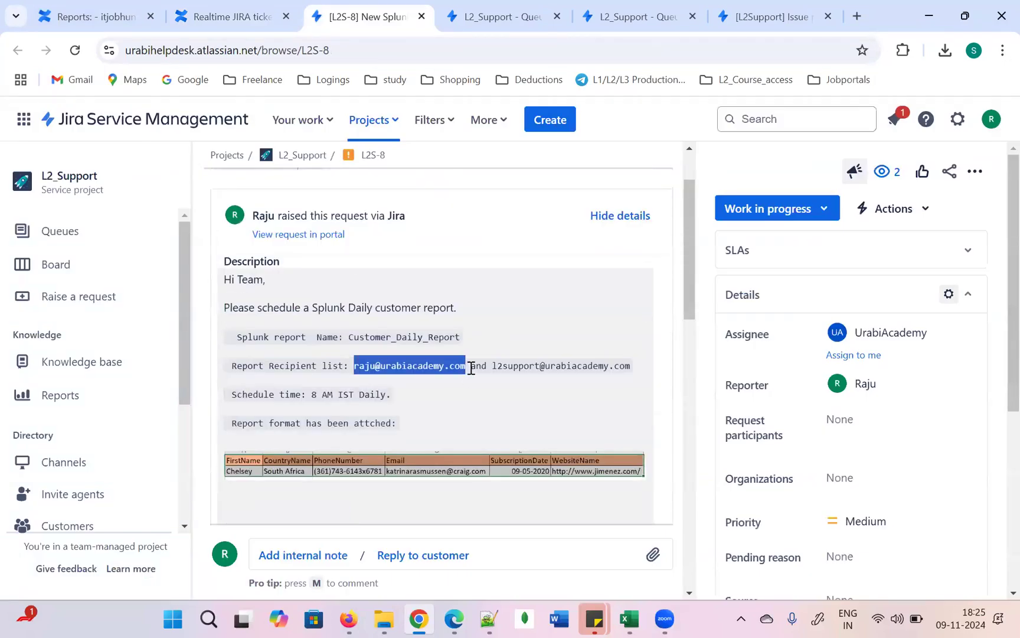
# Return to Splunk and enter the first recipient's e-mail address, followed by a comma, as the report e-mail's recipient
pyautogui.hotkey('alt', 'Tab')
pyautogui.click(529, 288)
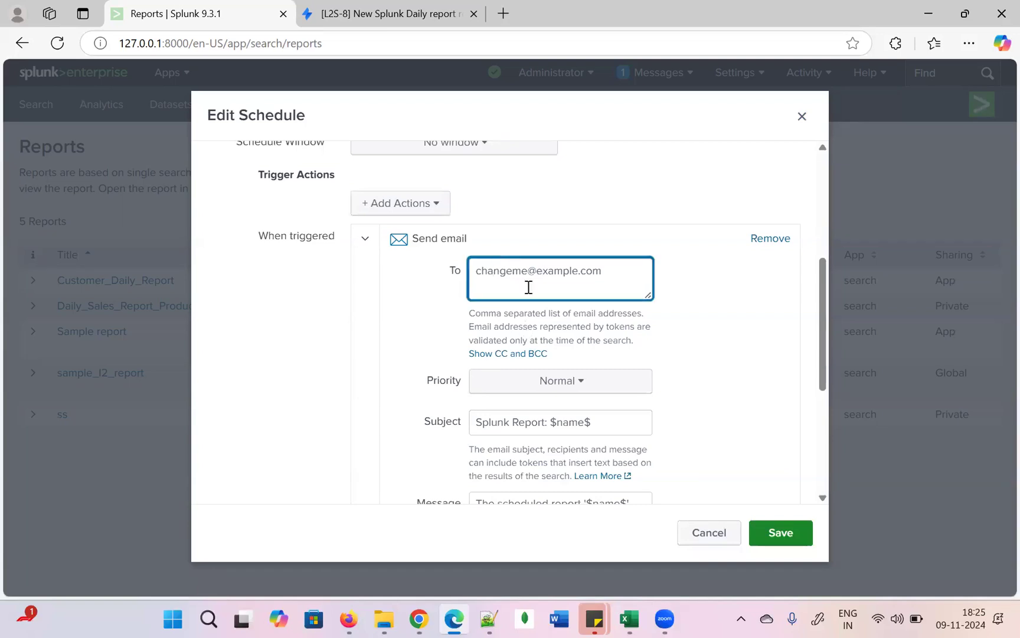
pyautogui.hotkey('ctrl', 'a')
pyautogui.hotkey('ctrl', 'v')
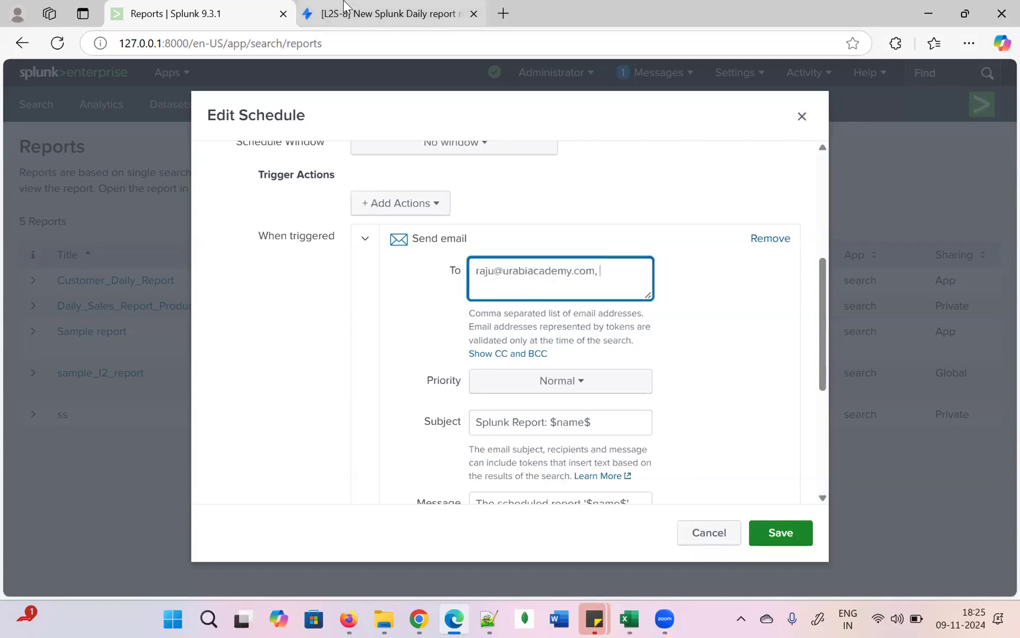
# Copy the second recipient's e-mail address from the L2S-8 ticket and add it to the report e-mail's recipients in Splunk
pyautogui.click(378, 14)
pyautogui.moveTo(446, 294); pyautogui.dragTo(571, 295)
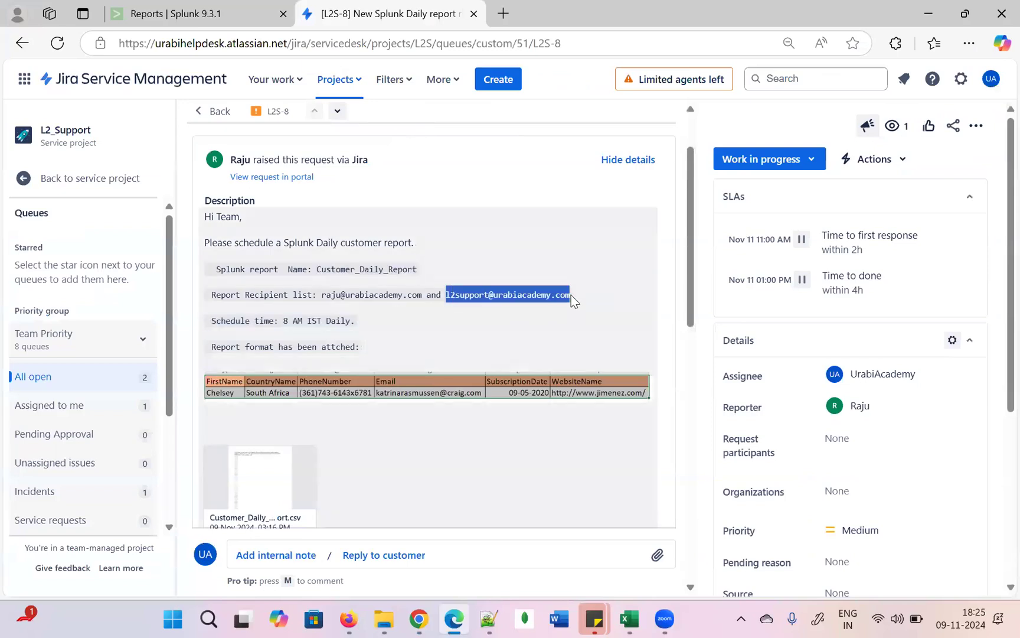
pyautogui.click(272, 8)
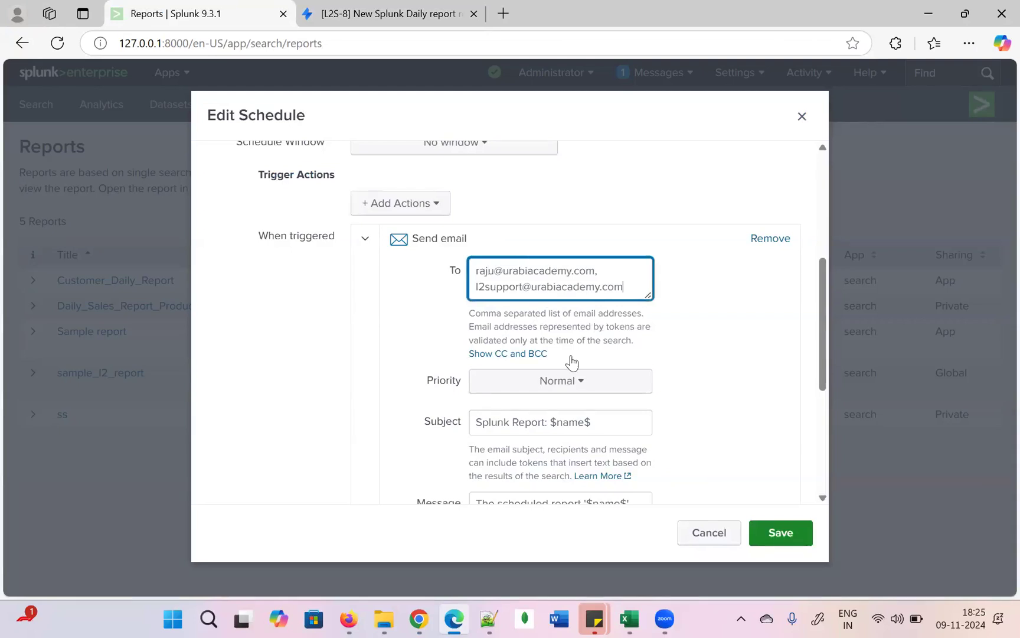
# Set the report e-mail's priority to Highest, include a CSV attachment, and save the schedule
pyautogui.click(568, 387)
pyautogui.click(511, 508)
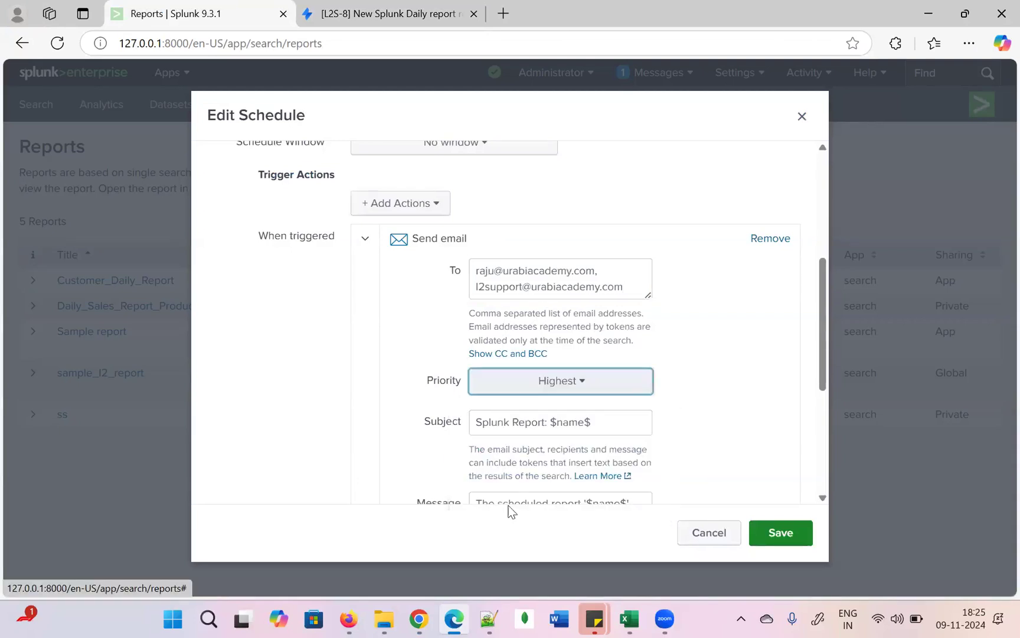
pyautogui.scroll(-1, 530, 413)
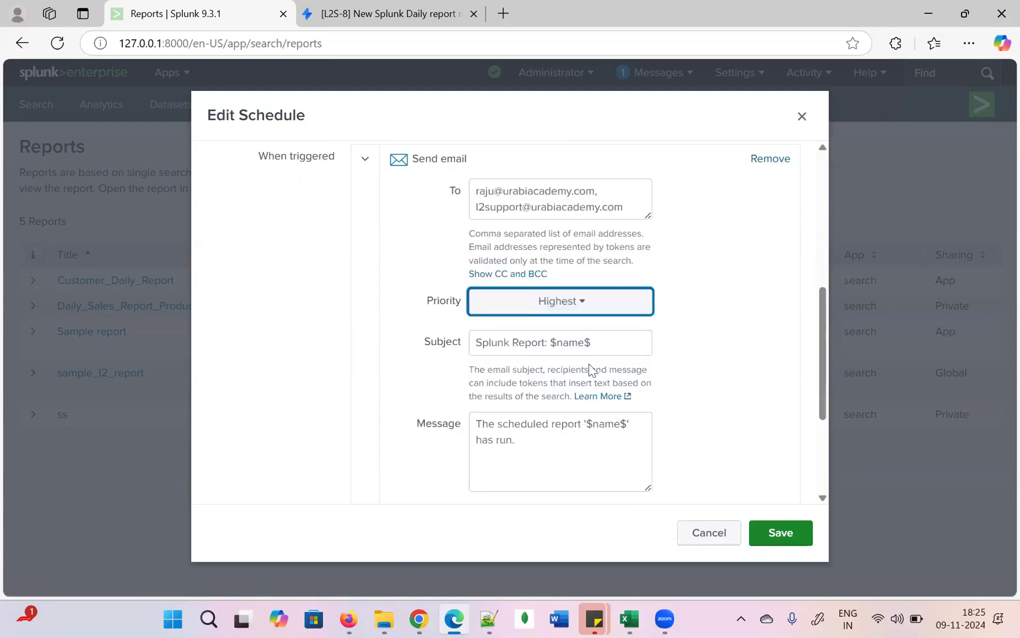
pyautogui.scroll(-2, 588, 361)
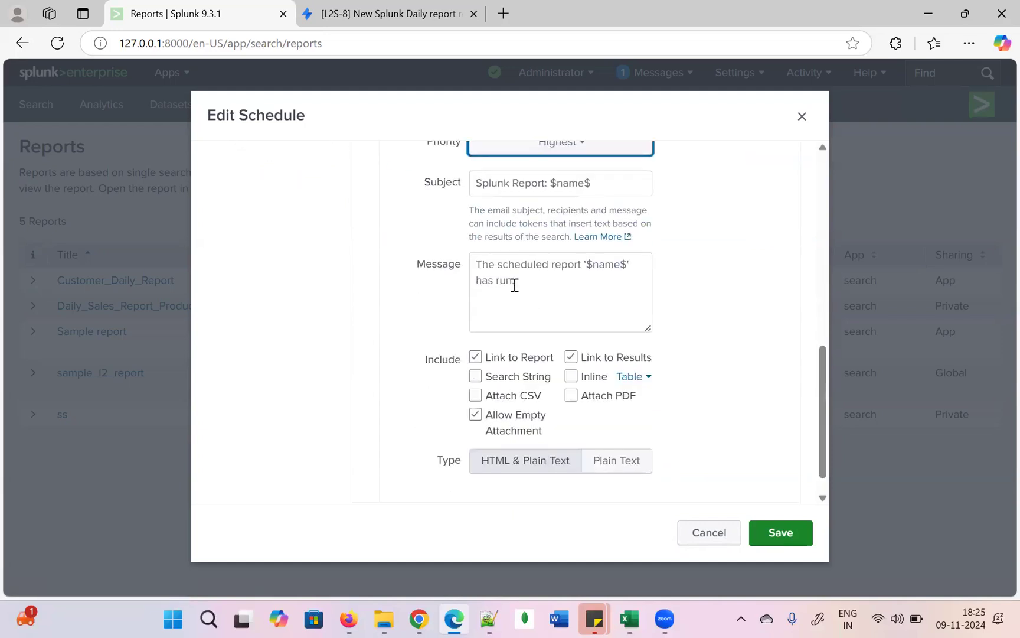
pyautogui.moveTo(473, 268); pyautogui.dragTo(536, 312)
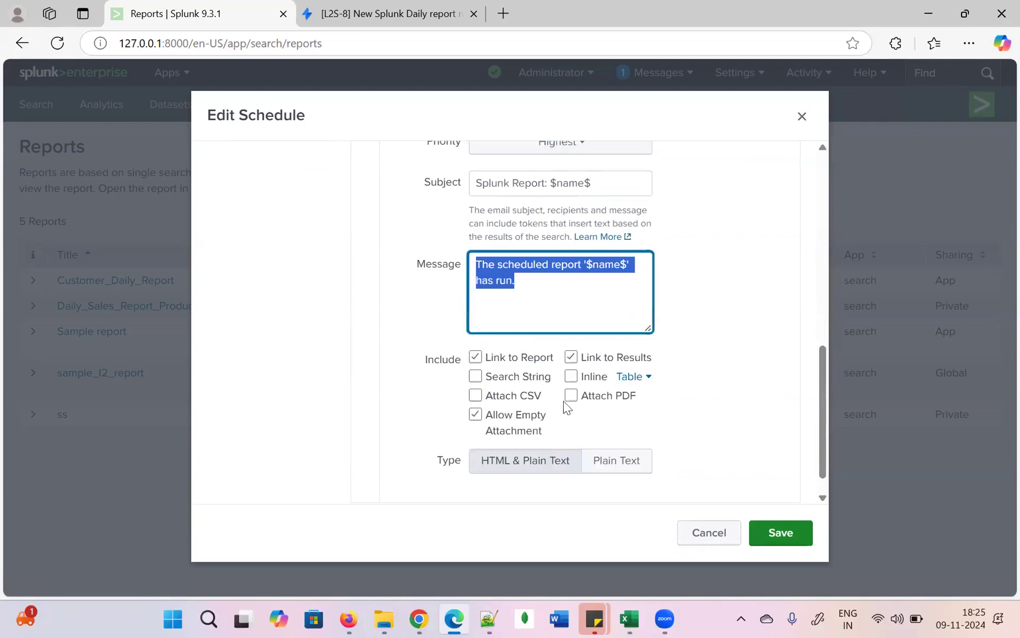
pyautogui.click(475, 396)
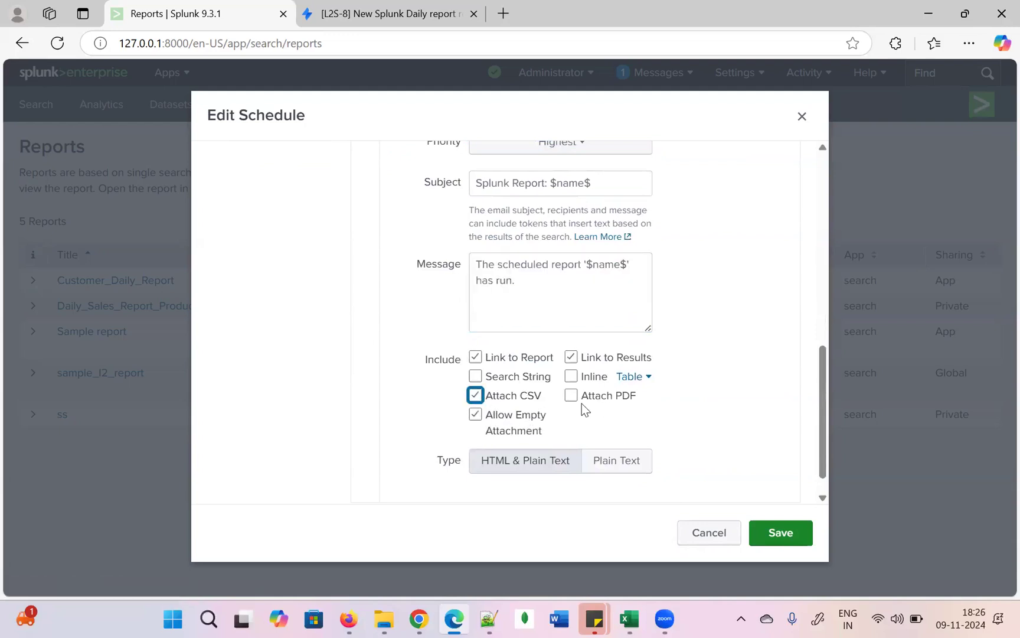
pyautogui.click(780, 535)
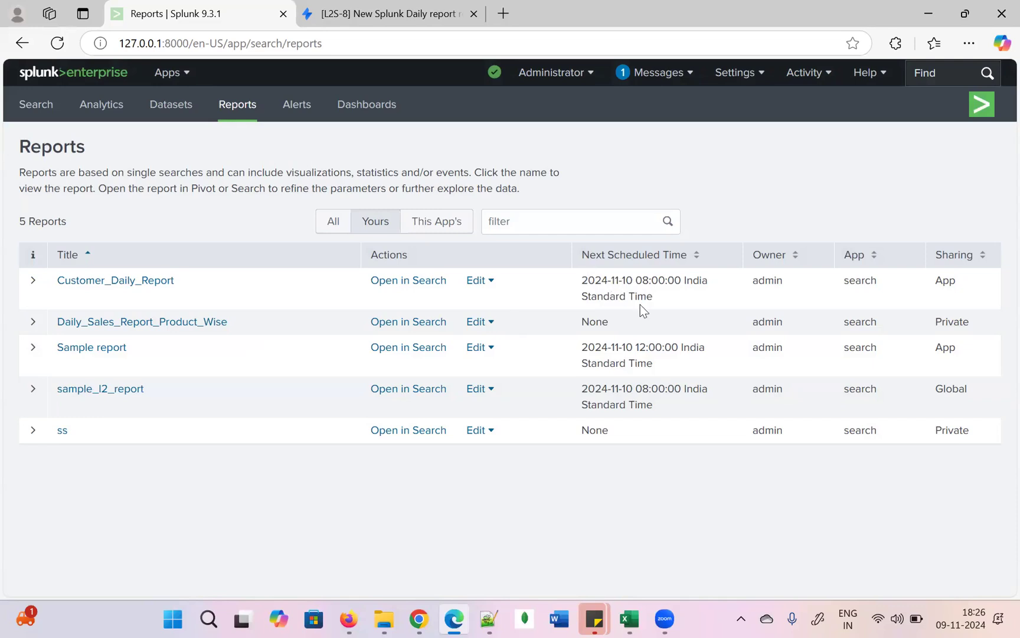
# Open Customer_Daily_Report in Search and start exporting its results, ready to enter a file name
pyautogui.click(428, 283)
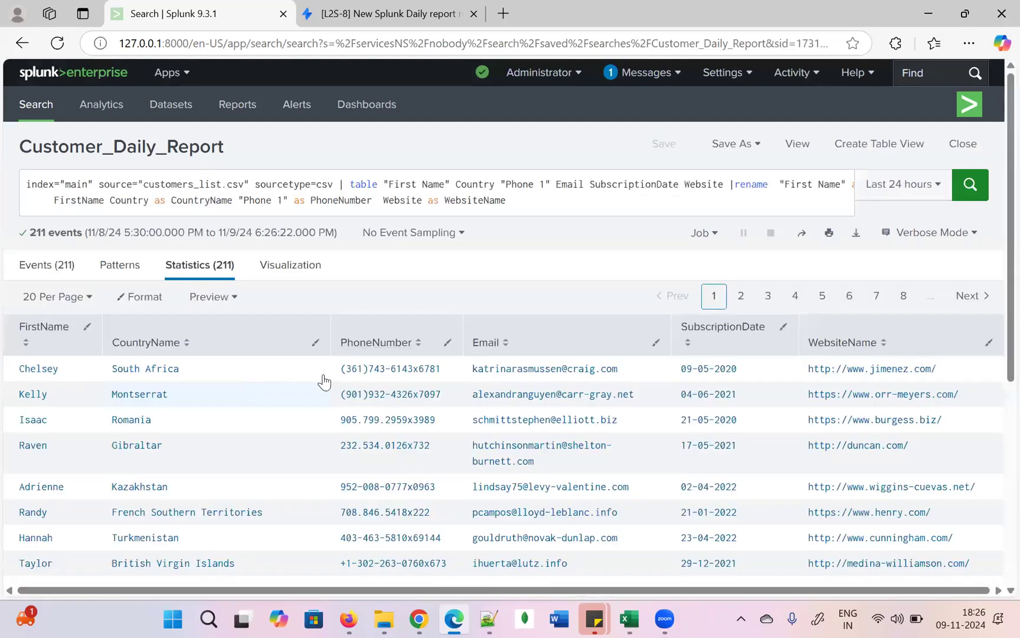
pyautogui.click(861, 235)
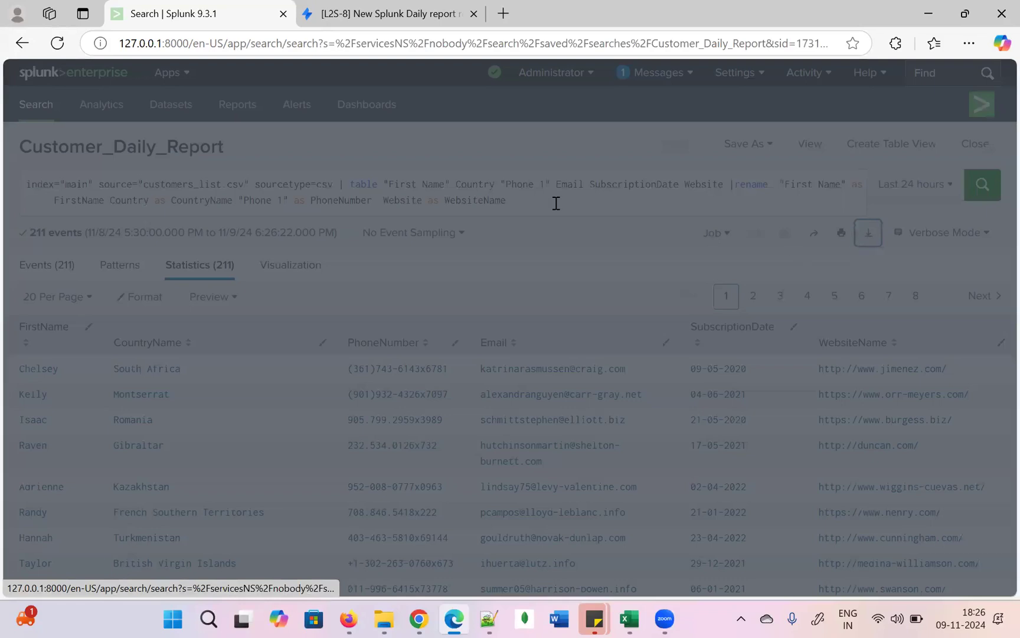
pyautogui.click(521, 206)
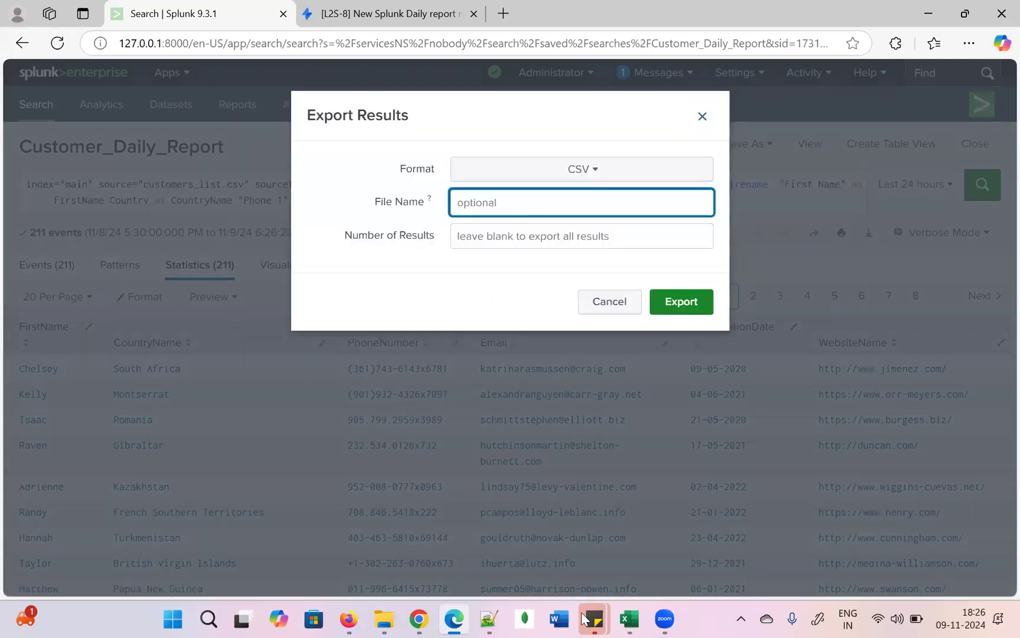
# Switch to Chrome and copy the report name Customer_Daily_Report from the L2S-8 ticket description
pyautogui.click(420, 619)
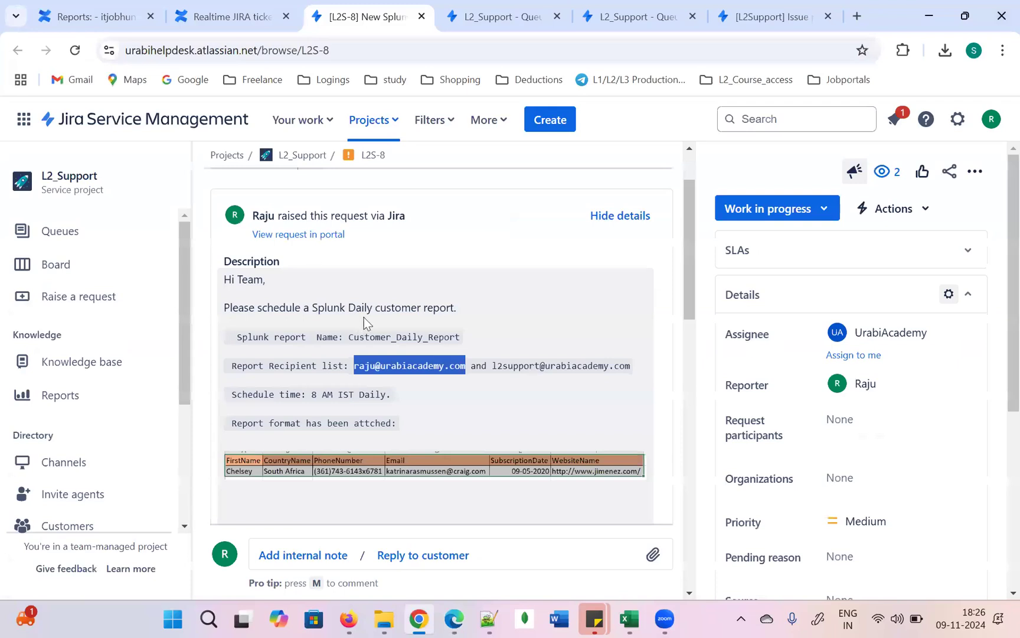
pyautogui.click(459, 336)
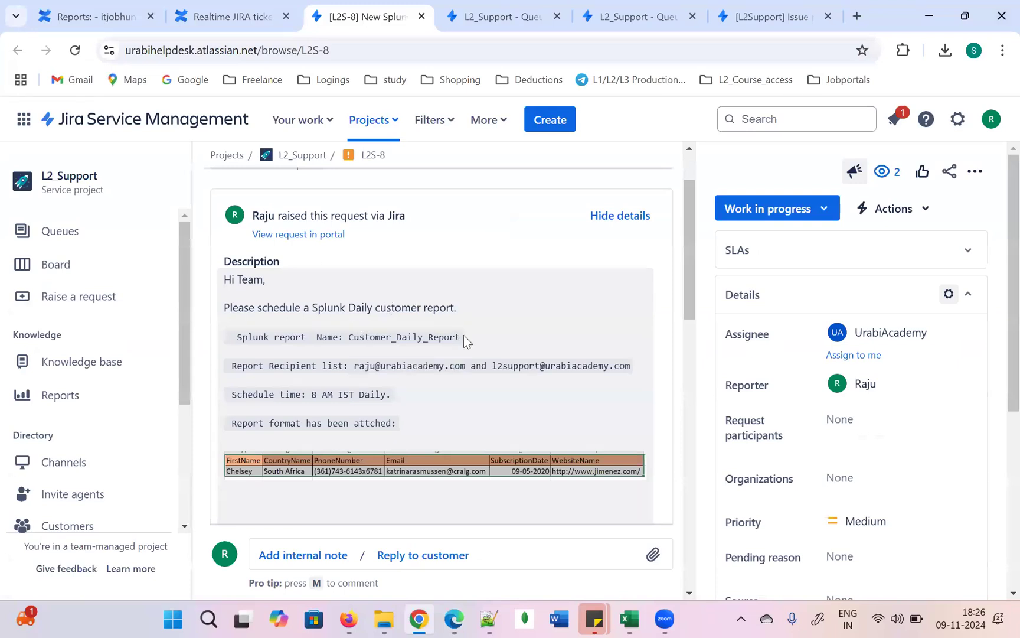
pyautogui.moveTo(461, 337); pyautogui.dragTo(355, 334)
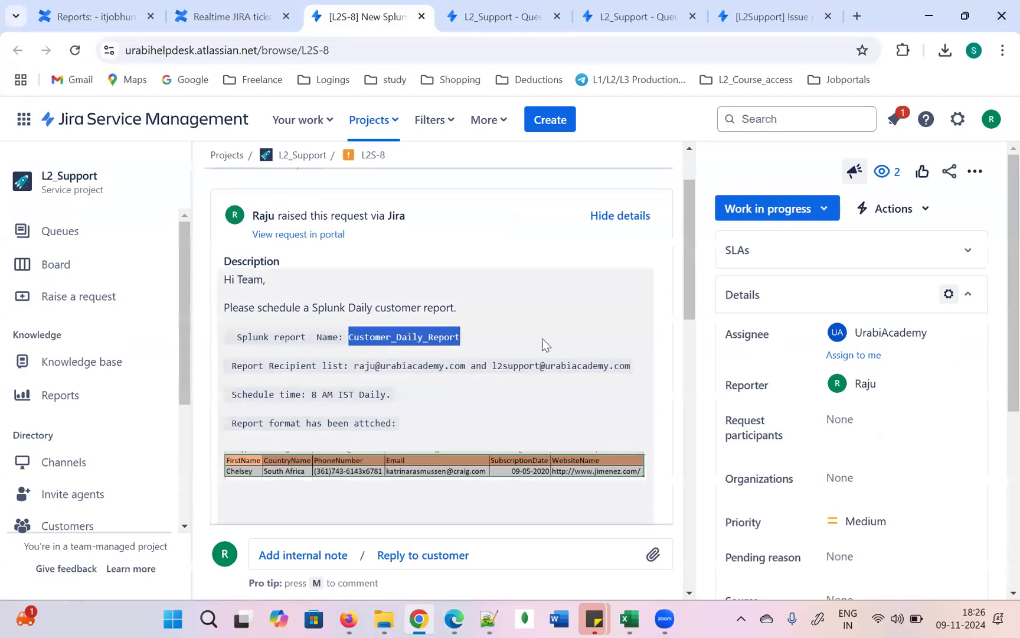
# Return to Splunk in Edge and export the results as CSV with the file name Customer_Daily_Report_
pyautogui.click(454, 618)
pyautogui.write('Customer_Daily_Report')
pyautogui.write('_')
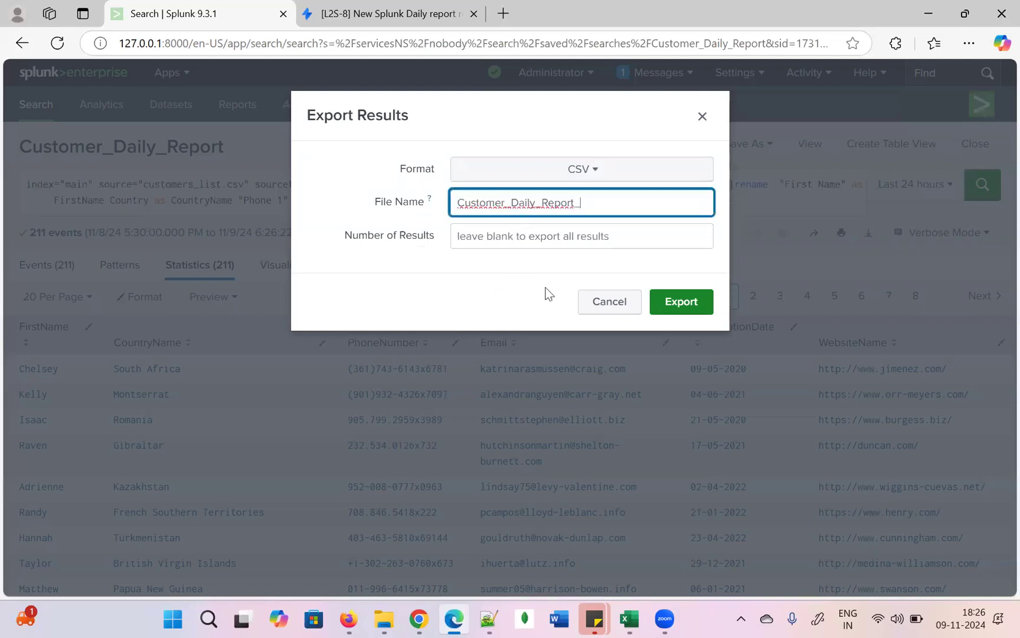
pyautogui.click(684, 303)
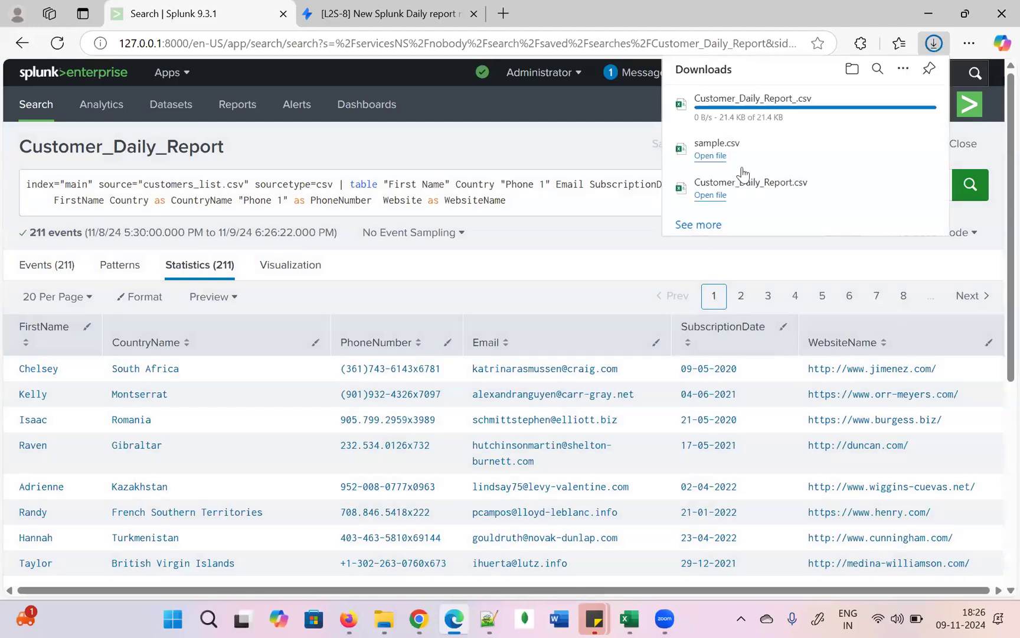
# Open the downloaded Customer_Daily_Report_.csv in Excel and auto-fit all columns to check the exported fields
pyautogui.click(712, 115)
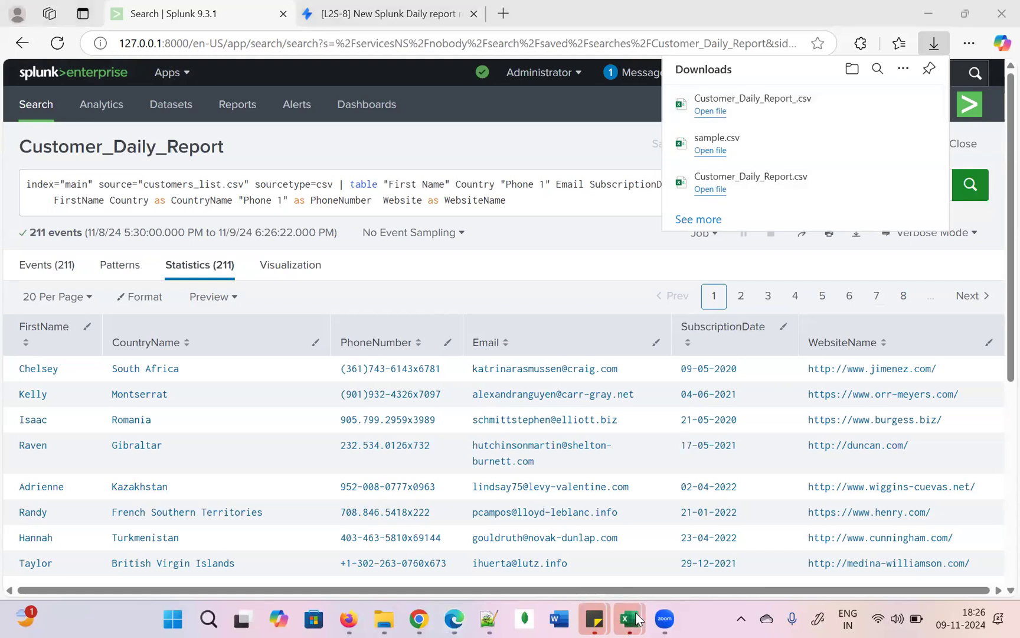
pyautogui.moveTo(633, 619)
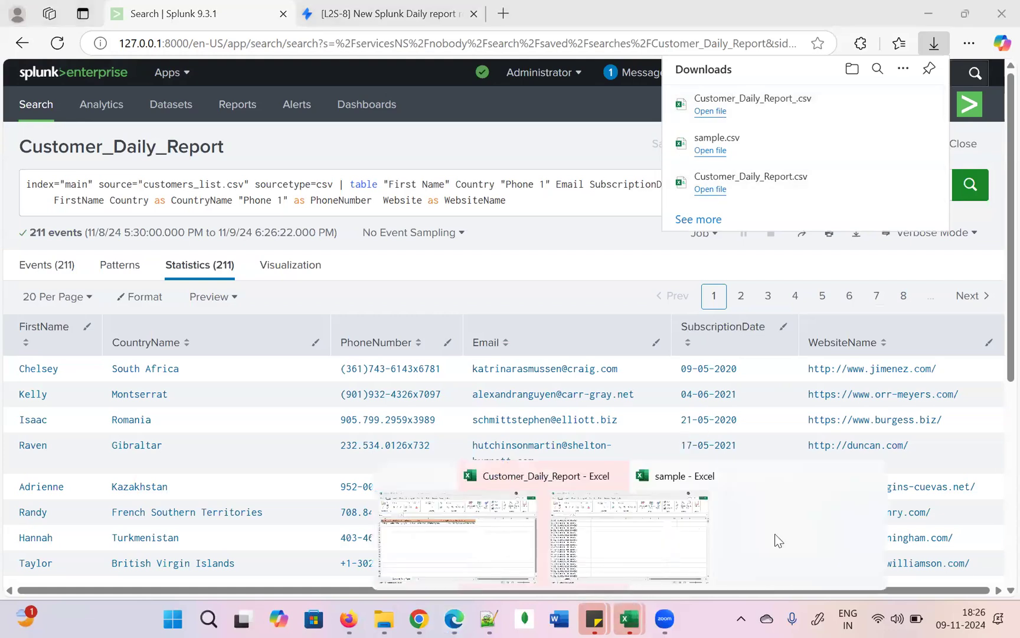
pyautogui.click(779, 538)
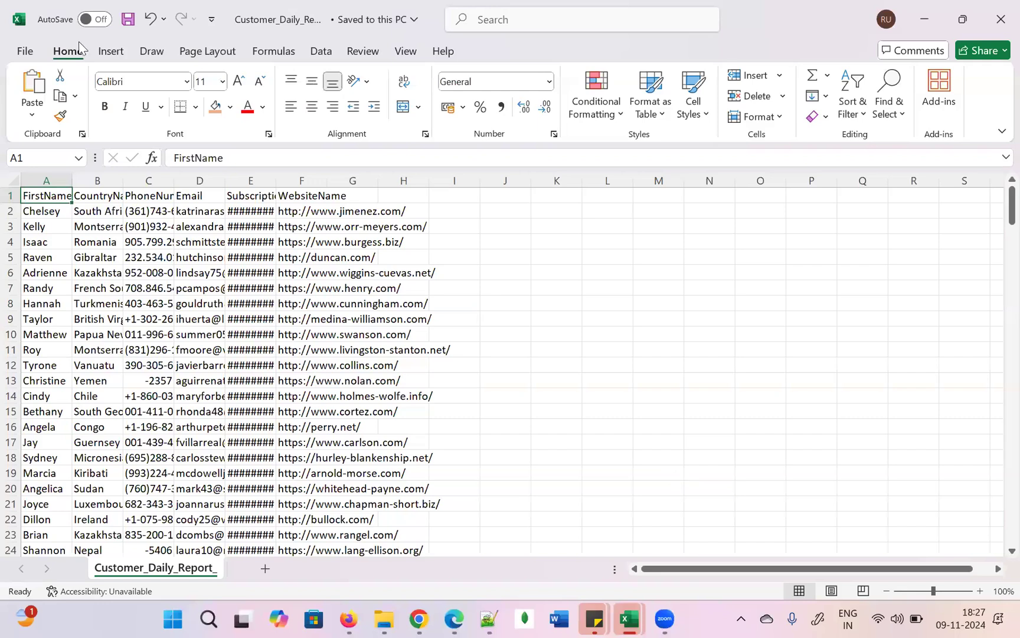
pyautogui.click(13, 181)
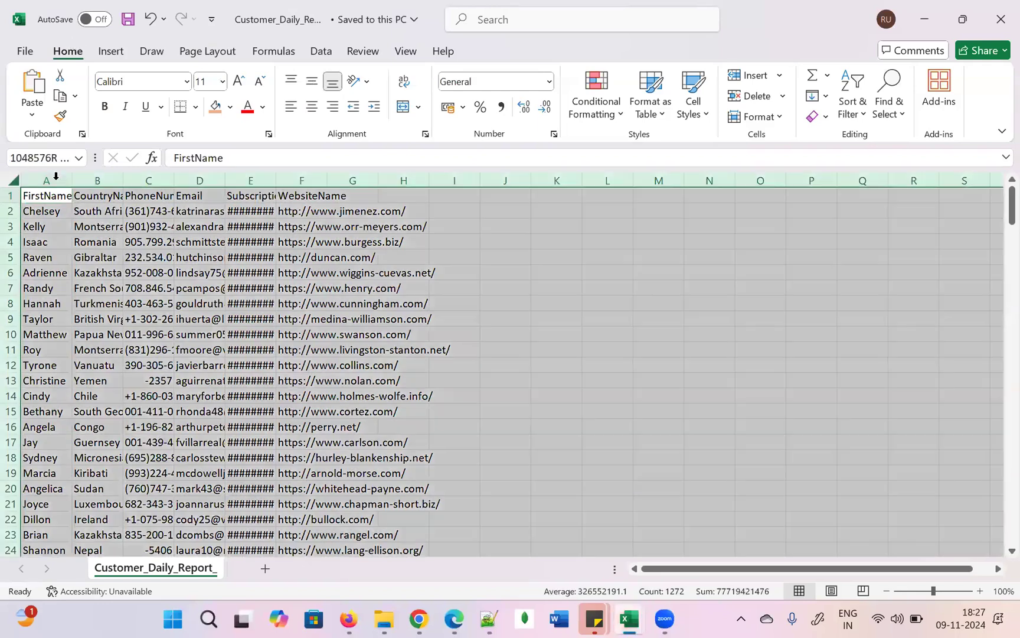
pyautogui.doubleClick(72, 180)
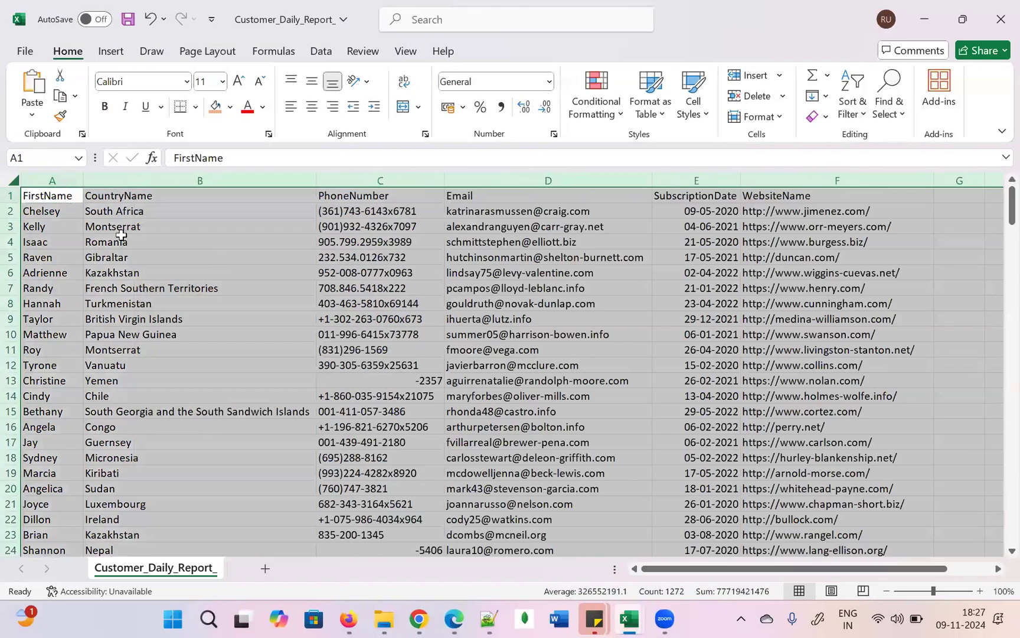
pyautogui.hotkey('ctrl', 'Home')
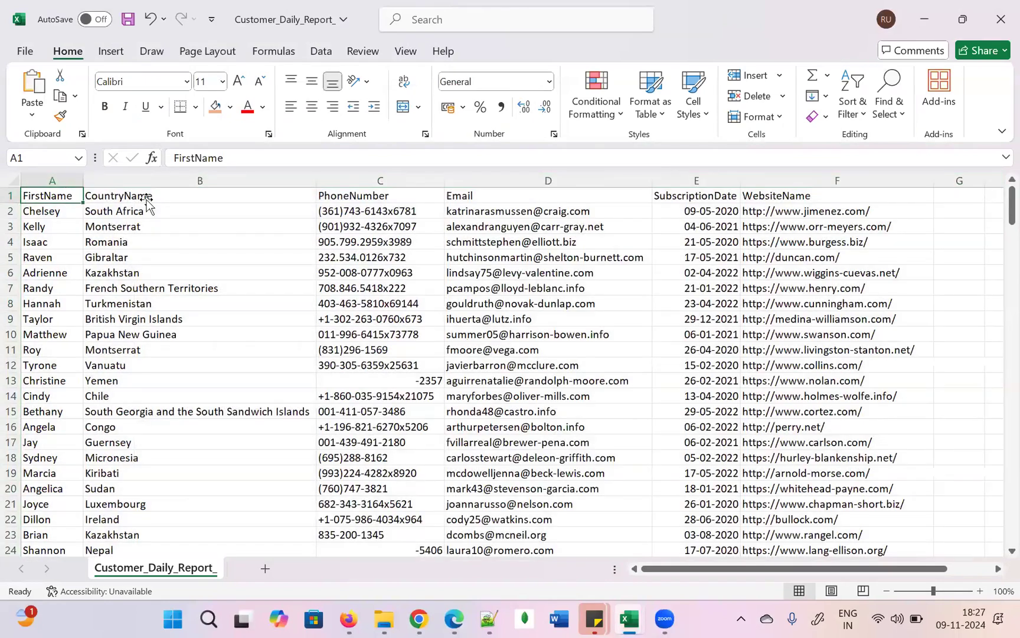
pyautogui.click(384, 208)
pyautogui.click(699, 200)
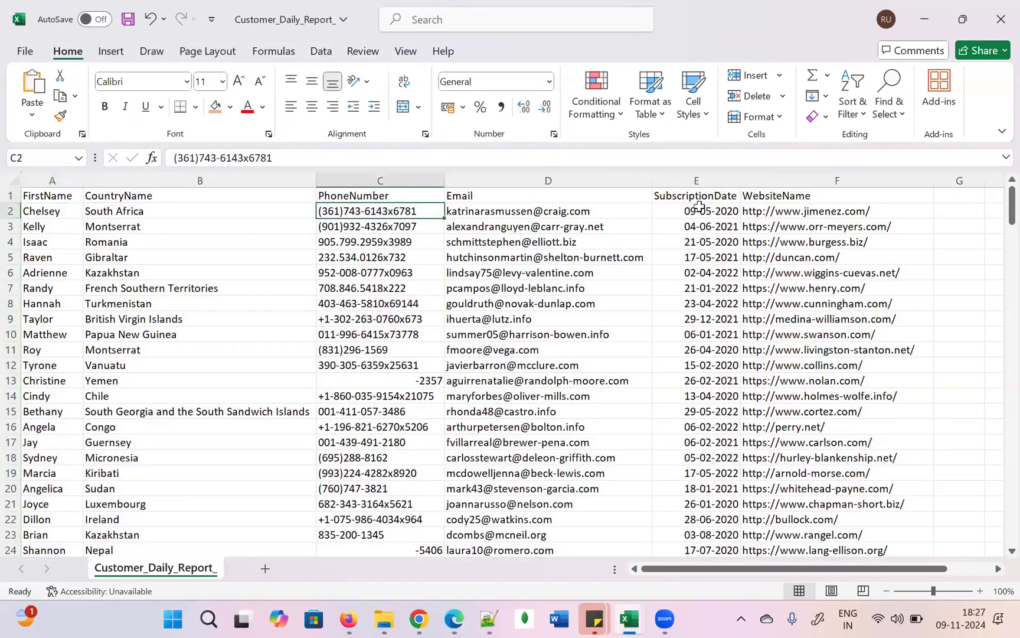
pyautogui.click(787, 199)
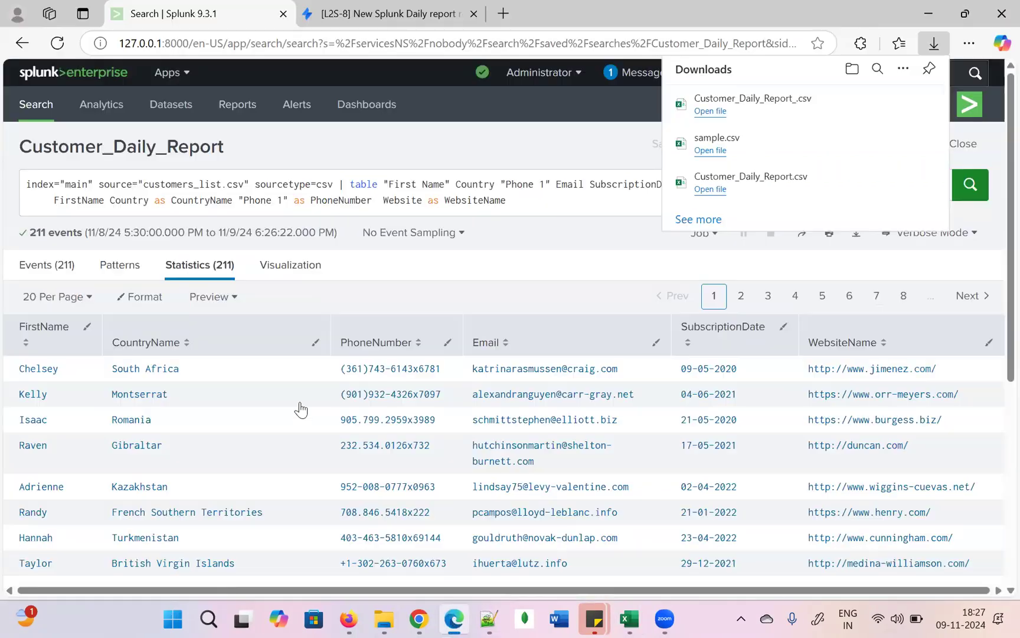
# Switch to Edge and look through the L2S-8 ticket down to its comments and reply area
pyautogui.click(453, 618)
pyautogui.click(330, 13)
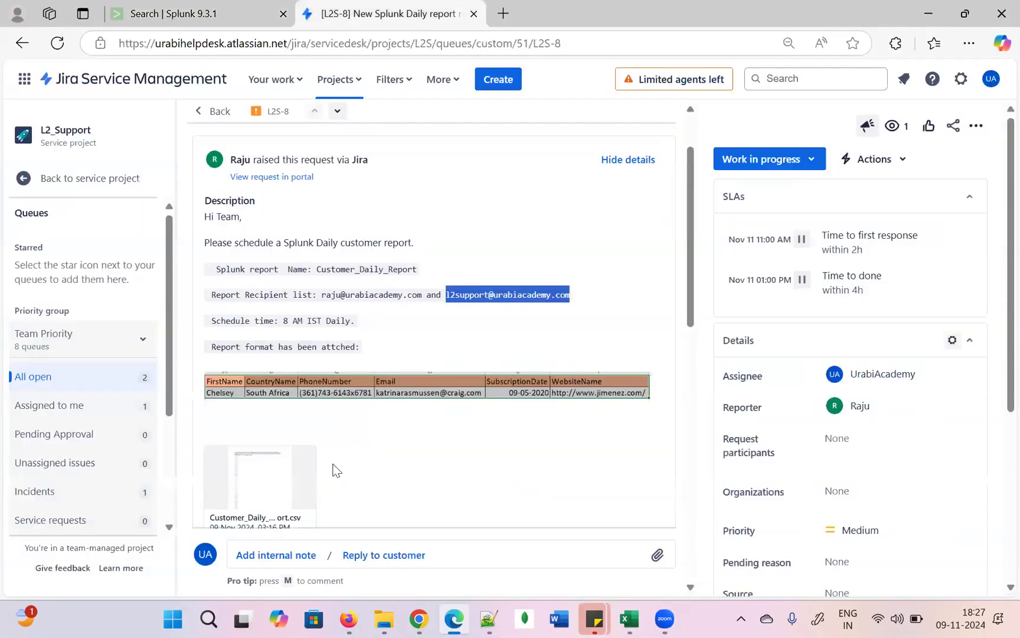
pyautogui.scroll(1, 335, 470)
pyautogui.scroll(-5, 418, 484)
pyautogui.scroll(-6, 412, 481)
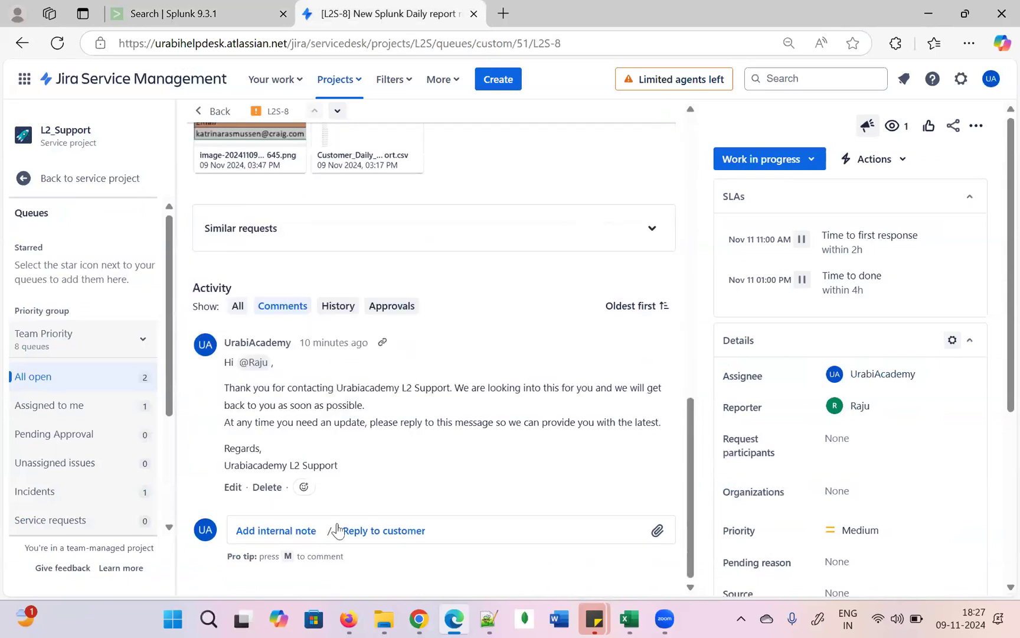
pyautogui.click(239, 14)
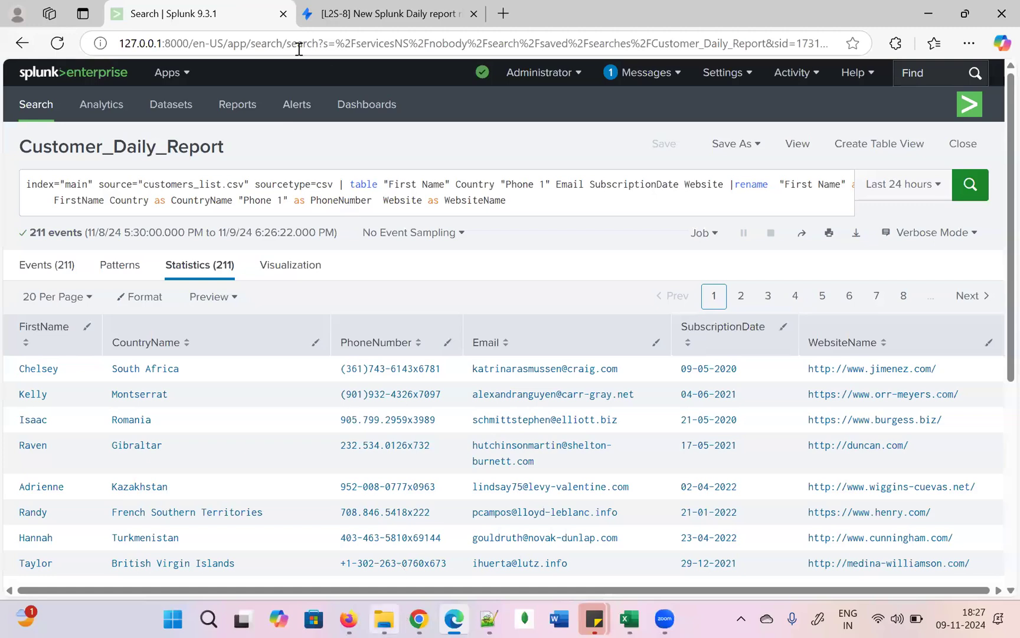
# Switch to Chrome and copy the Resolution message from the Confluence page "Realtime JIRA ticket for report request."
pyautogui.click(420, 619)
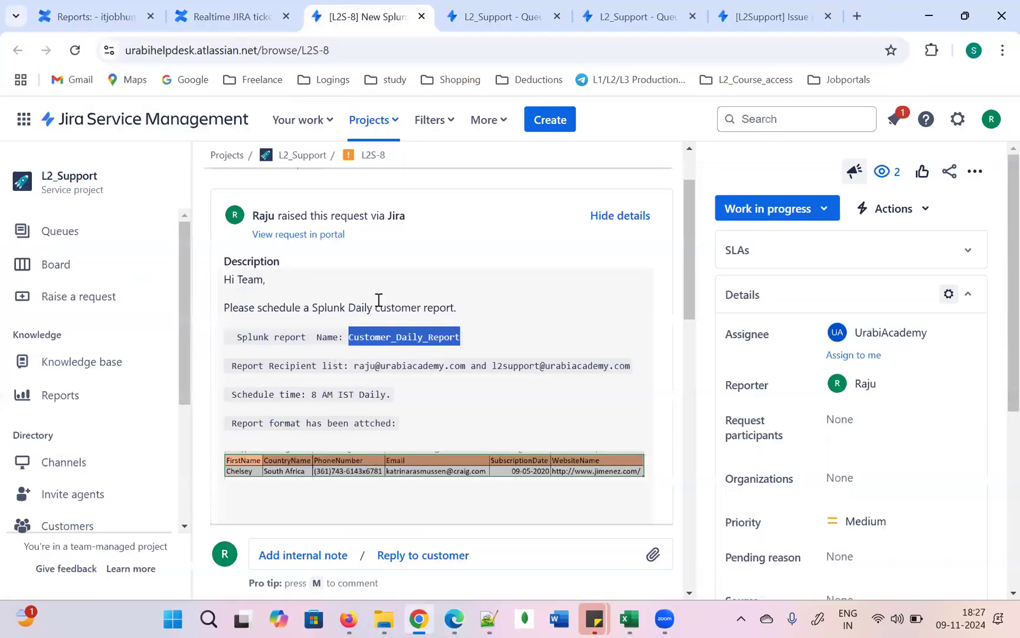
pyautogui.click(239, 12)
pyautogui.scroll(-4, 164, 351)
pyautogui.click(230, 346)
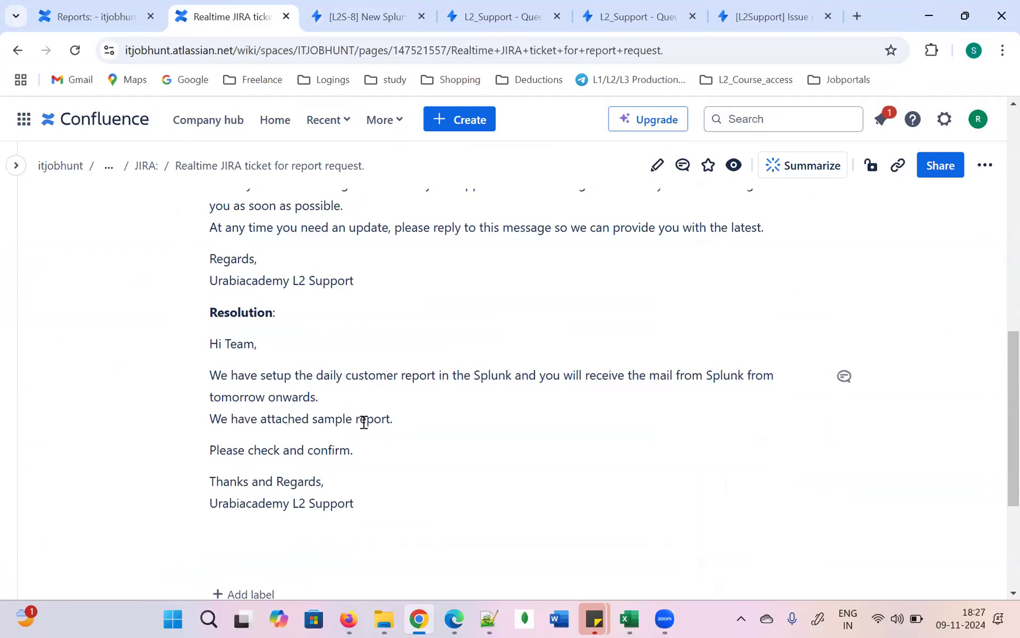
pyautogui.moveTo(356, 503); pyautogui.dragTo(202, 340)
pyautogui.hotkey('ctrl', 'c')
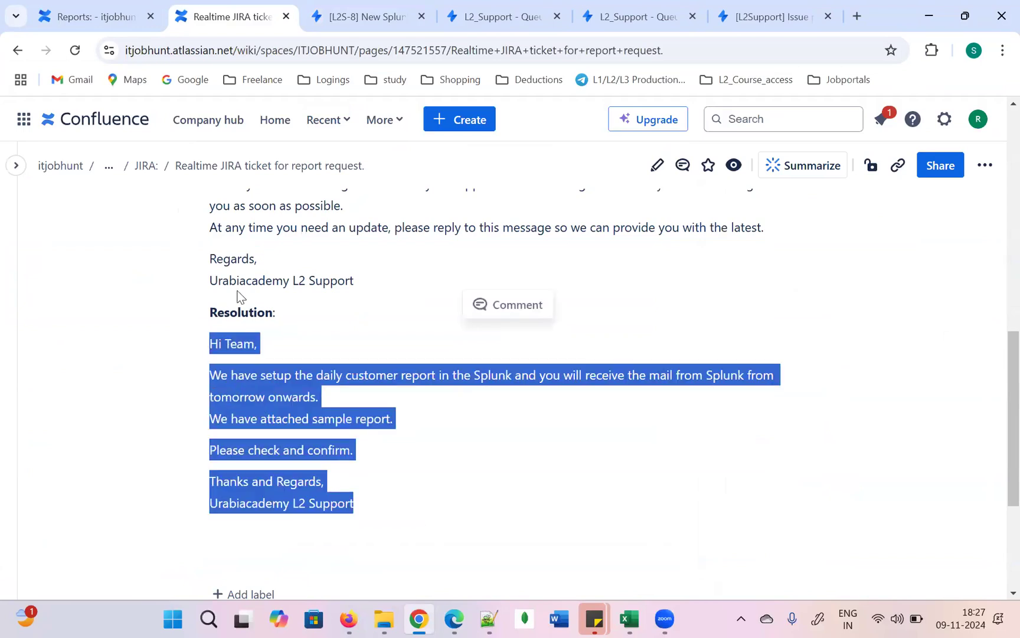
# Return to the L2S-8 ticket in Edge and paste the copied resolution message into a new reply to the customer
pyautogui.click(454, 619)
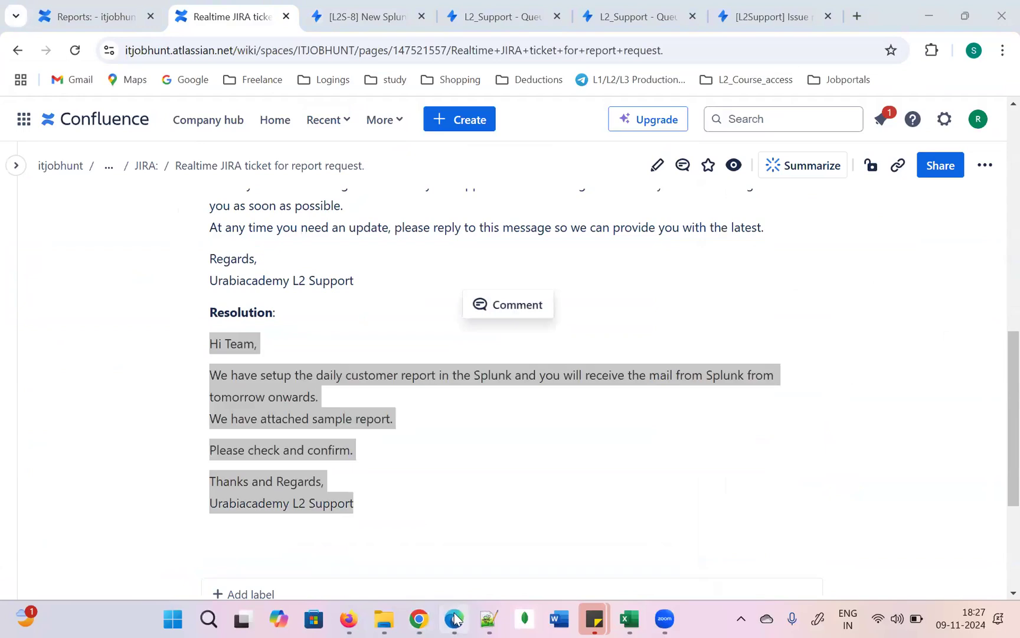
pyautogui.click(459, 555)
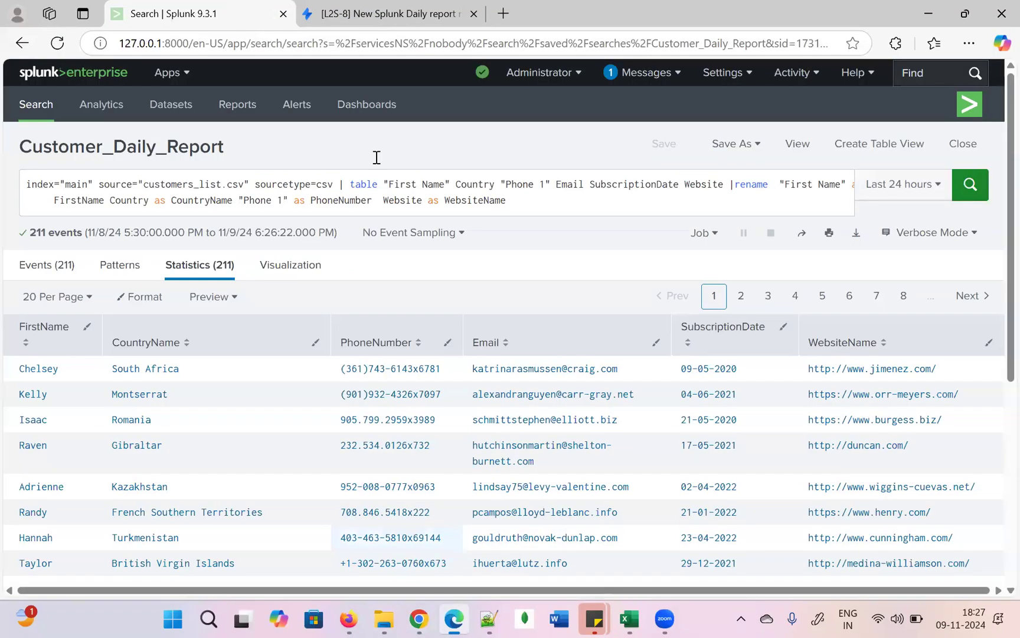
pyautogui.click(365, 17)
pyautogui.click(384, 526)
pyautogui.hotkey('ctrl', 'v')
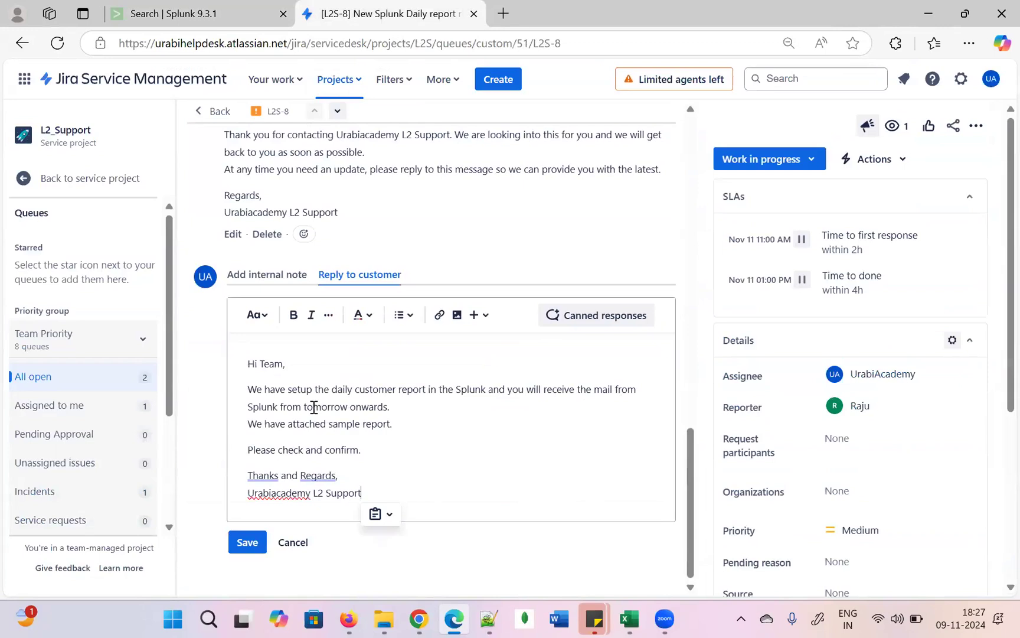
# Remove "from" before "tomorrow onwards" in the reply and insert an empty line below "We have attached sample report."
pyautogui.doubleClick(293, 406)
pyautogui.press('BackSpace')
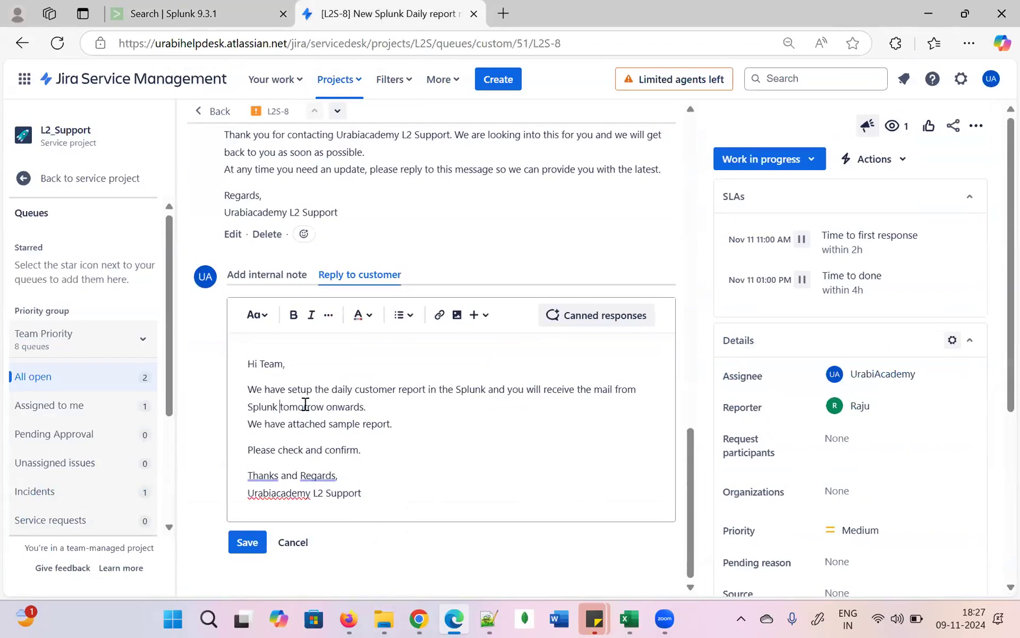
pyautogui.click(421, 431)
pyautogui.press('Return')
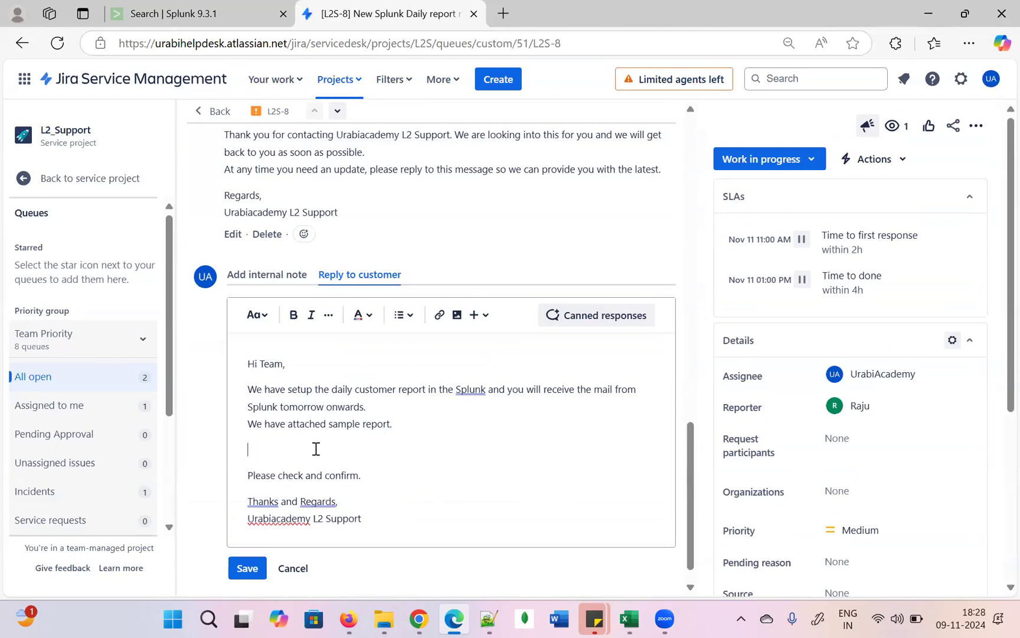
# Attach the Customer_Daily_Report_ CSV file from Downloads below "We have attached sample report." and save the reply to the customer
pyautogui.click(458, 316)
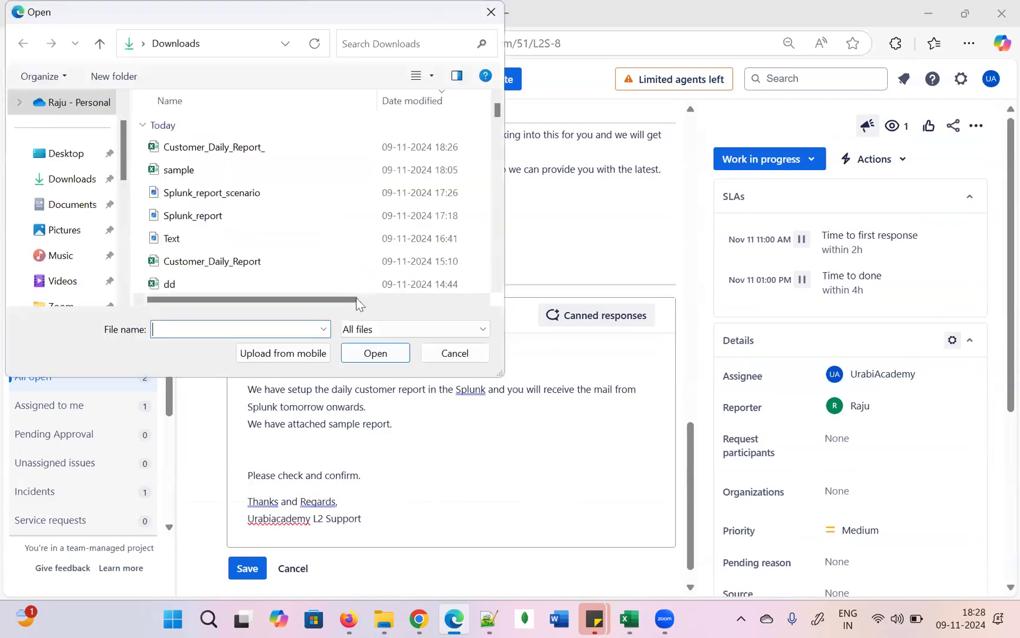
pyautogui.click(235, 148)
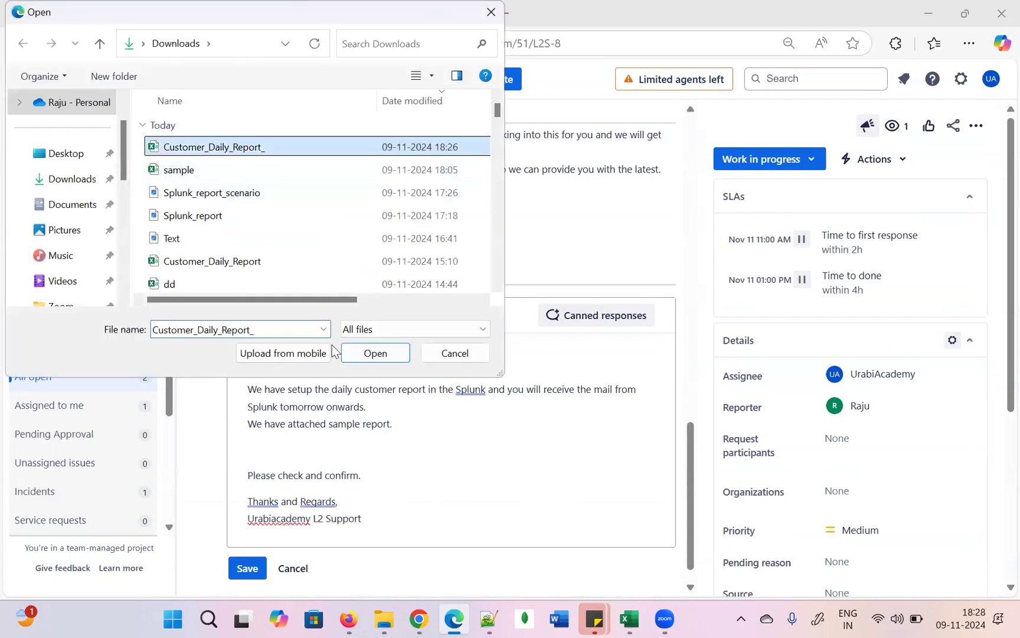
pyautogui.click(371, 354)
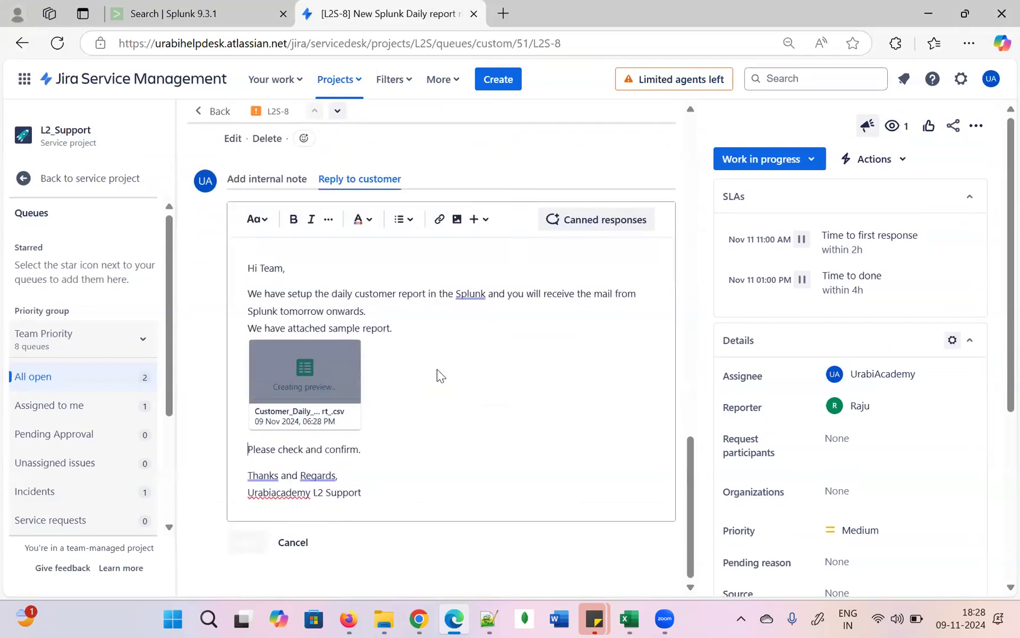
pyautogui.click(250, 545)
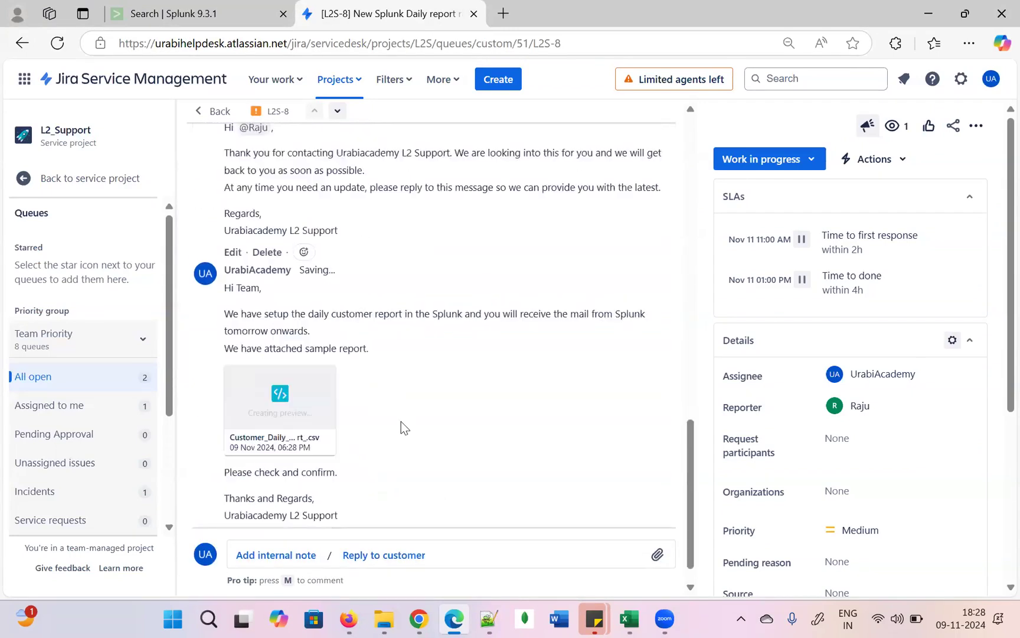
# Change the status of ticket L2S-8 to Resolved
pyautogui.scroll(4, 409, 423)
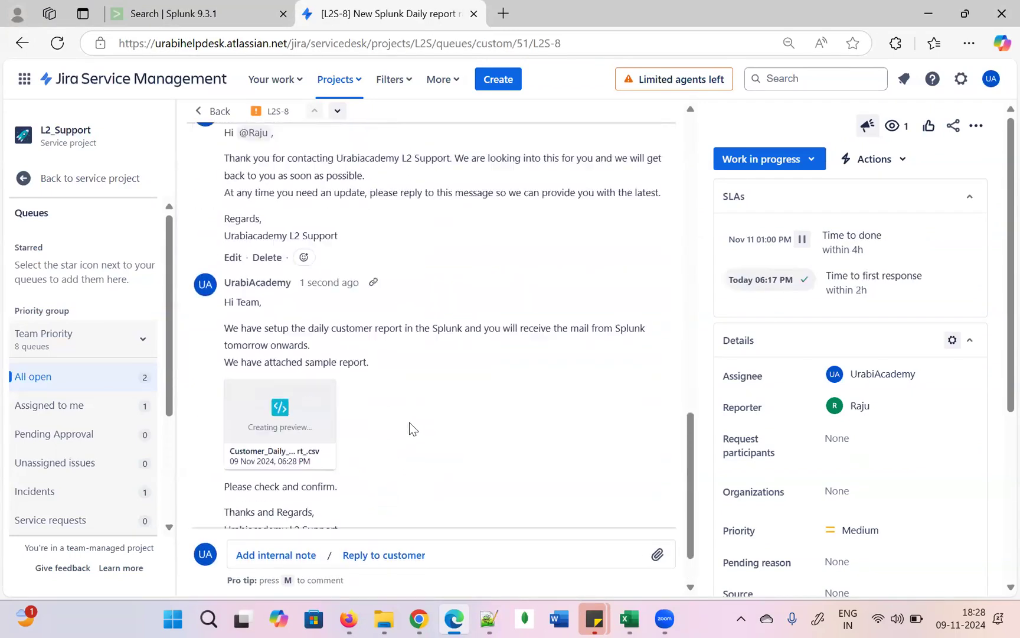
pyautogui.click(804, 165)
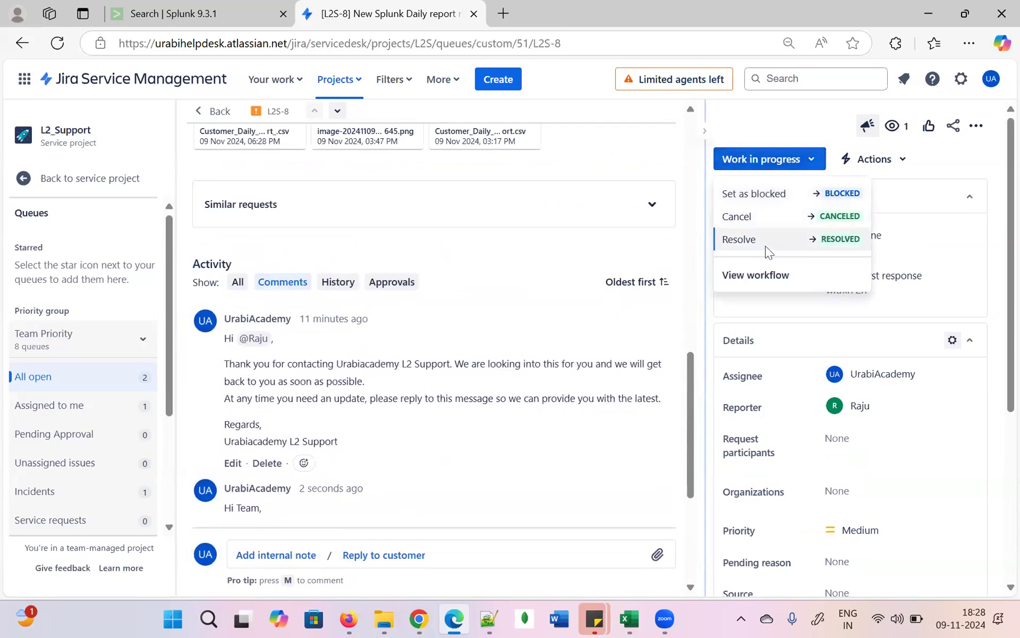
pyautogui.click(790, 240)
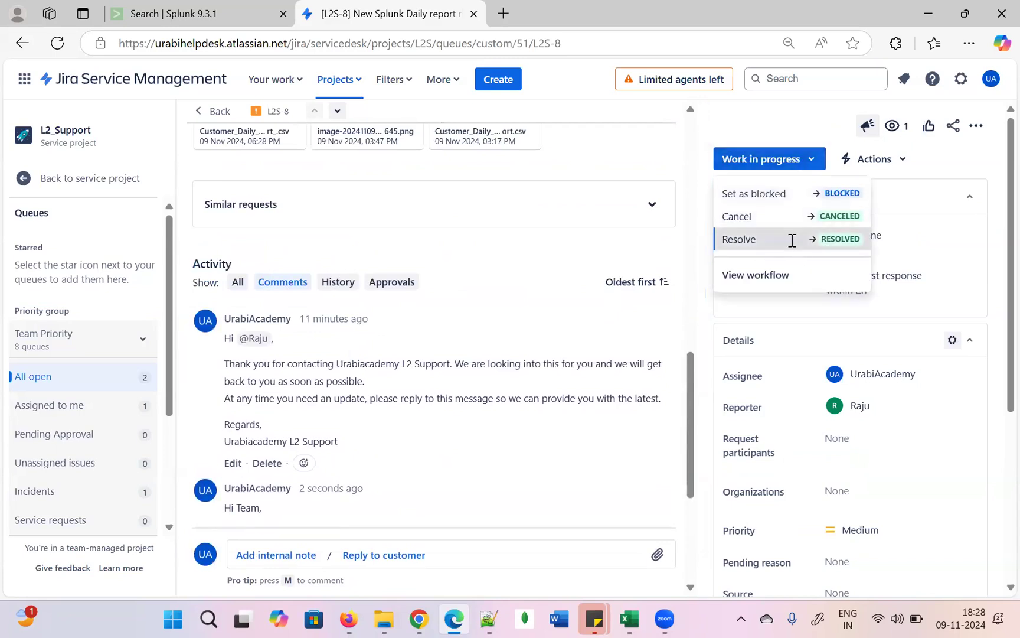
pyautogui.scroll(-5, 642, 399)
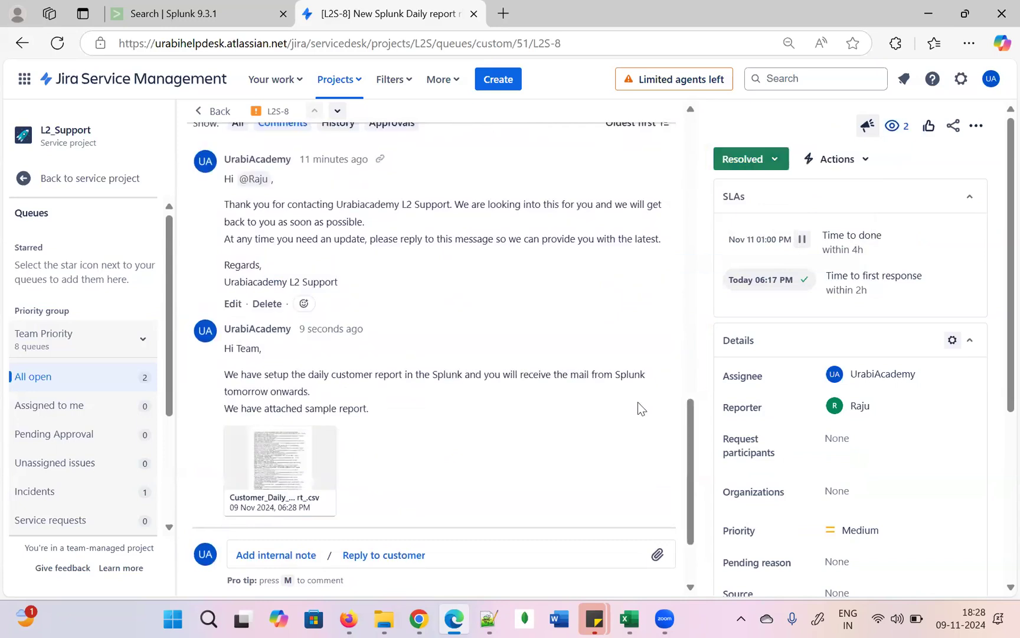
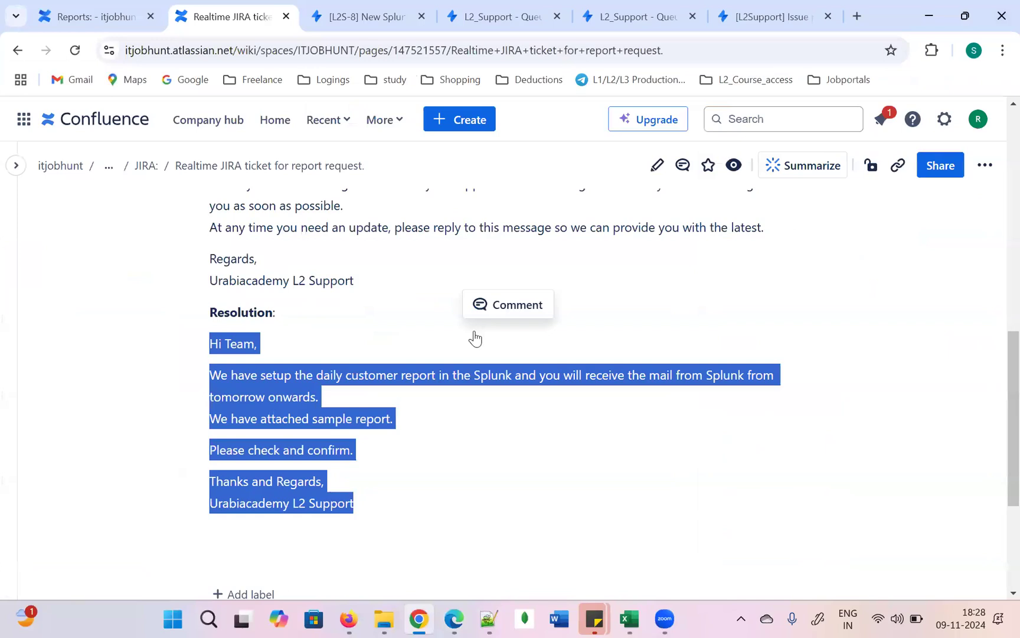
# Switch to Chrome, reload the L2S-8 ticket, and review its status, description, attachments and support replies
pyautogui.click(325, 7)
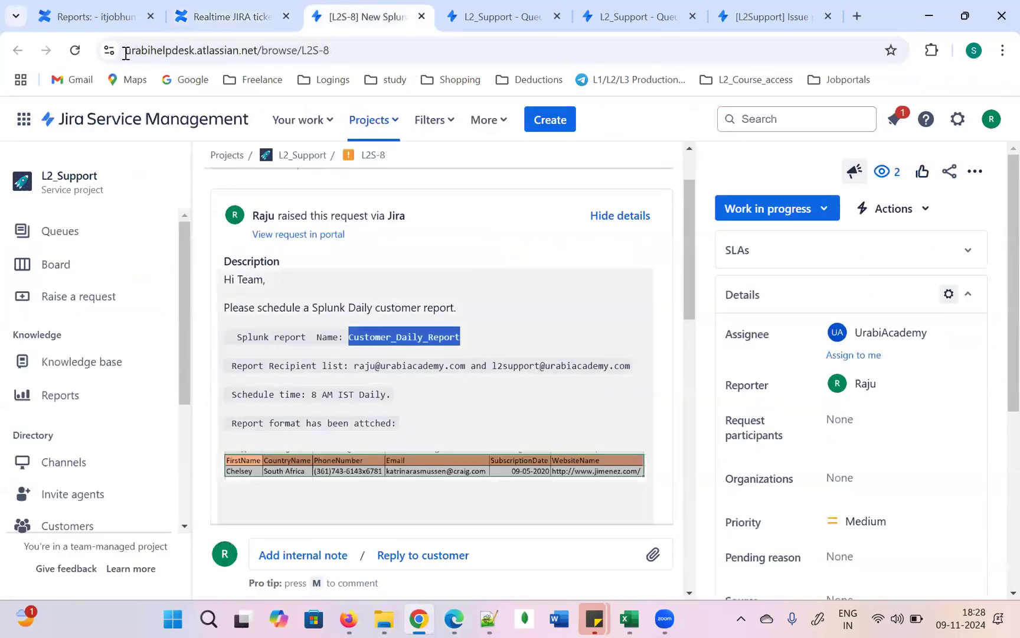
pyautogui.click(75, 50)
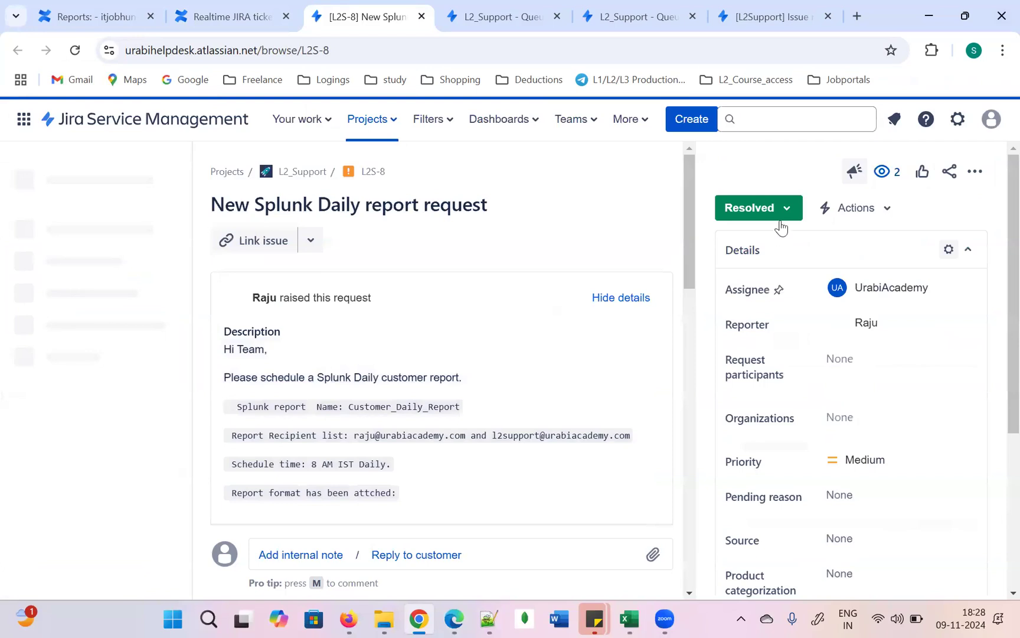
pyautogui.scroll(-3, 854, 497)
pyautogui.scroll(-8, 325, 405)
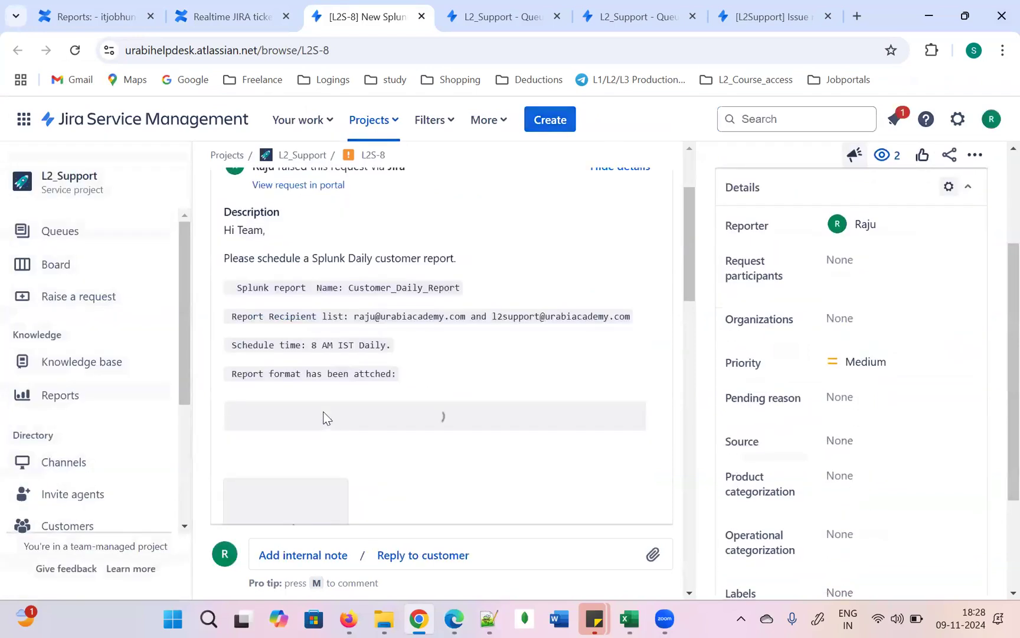
pyautogui.scroll(-15, 325, 409)
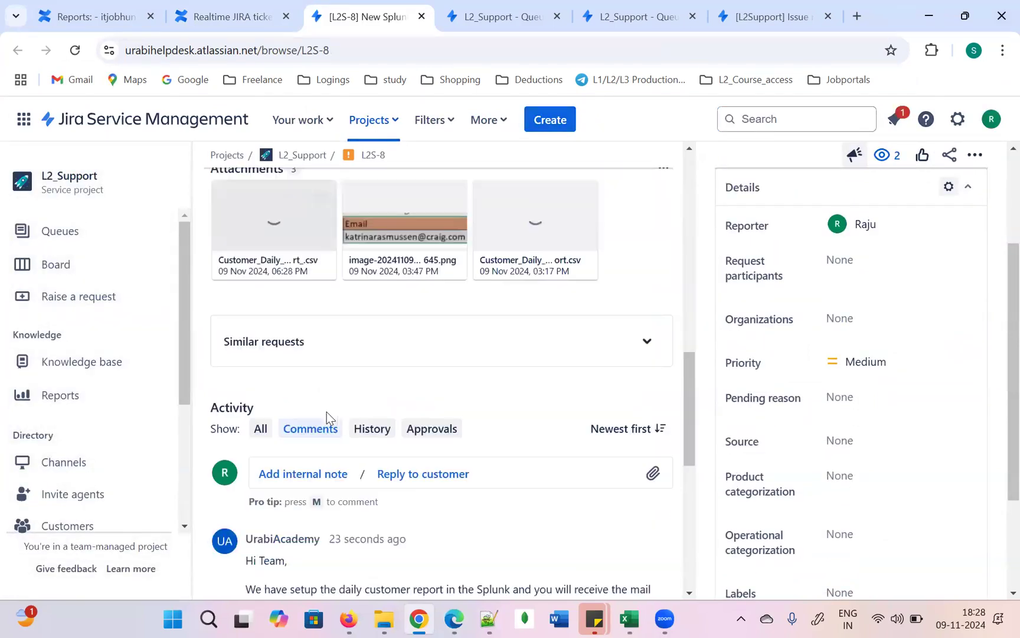
pyautogui.scroll(-1, 294, 447)
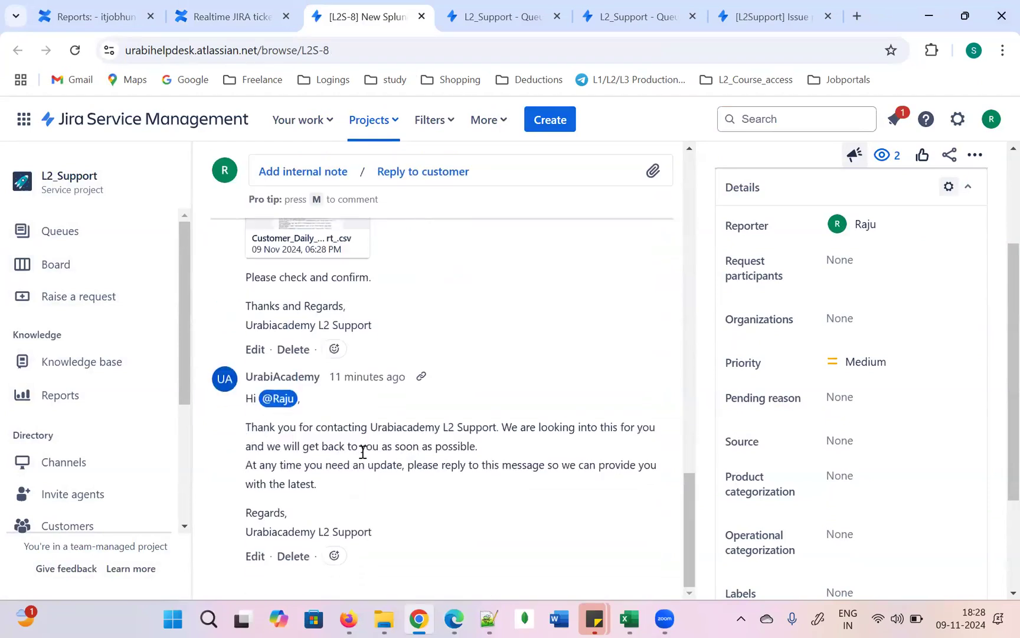
pyautogui.scroll(6, 355, 452)
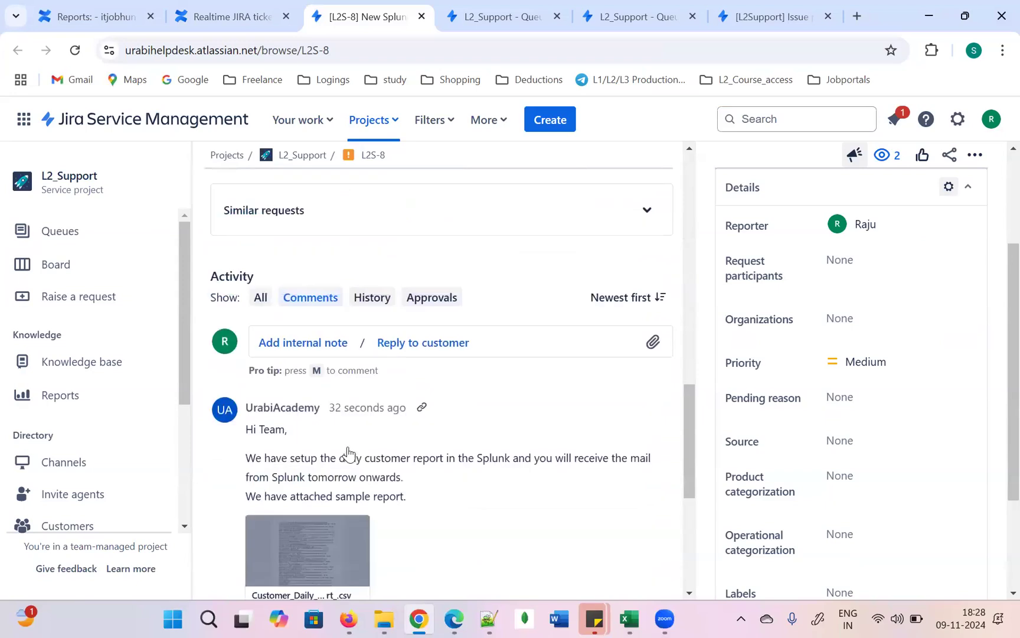
pyautogui.scroll(5, 349, 452)
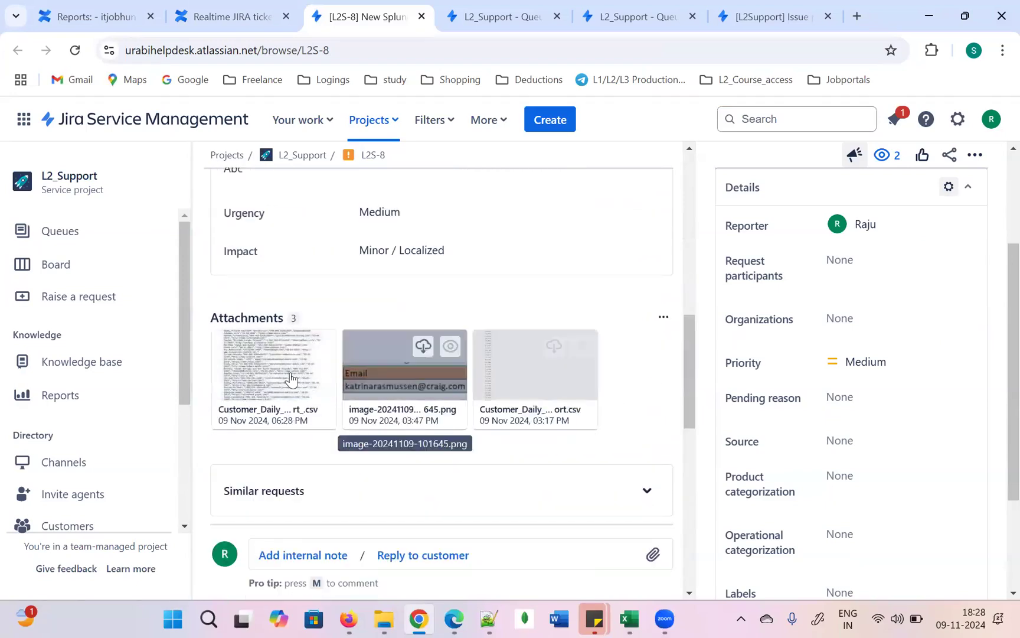
pyautogui.scroll(5, 331, 372)
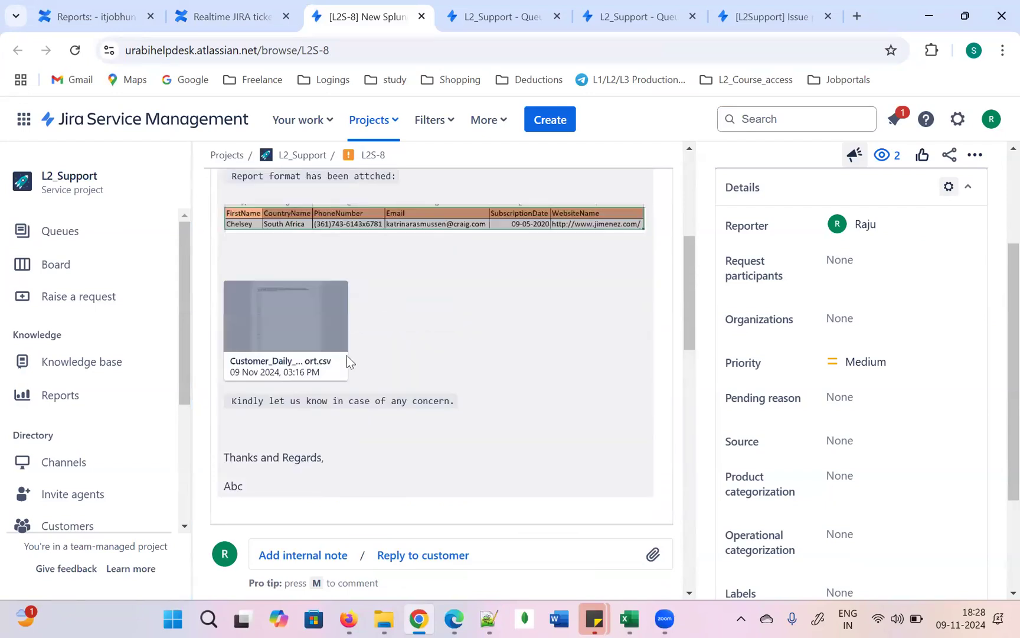
pyautogui.scroll(-8, 349, 361)
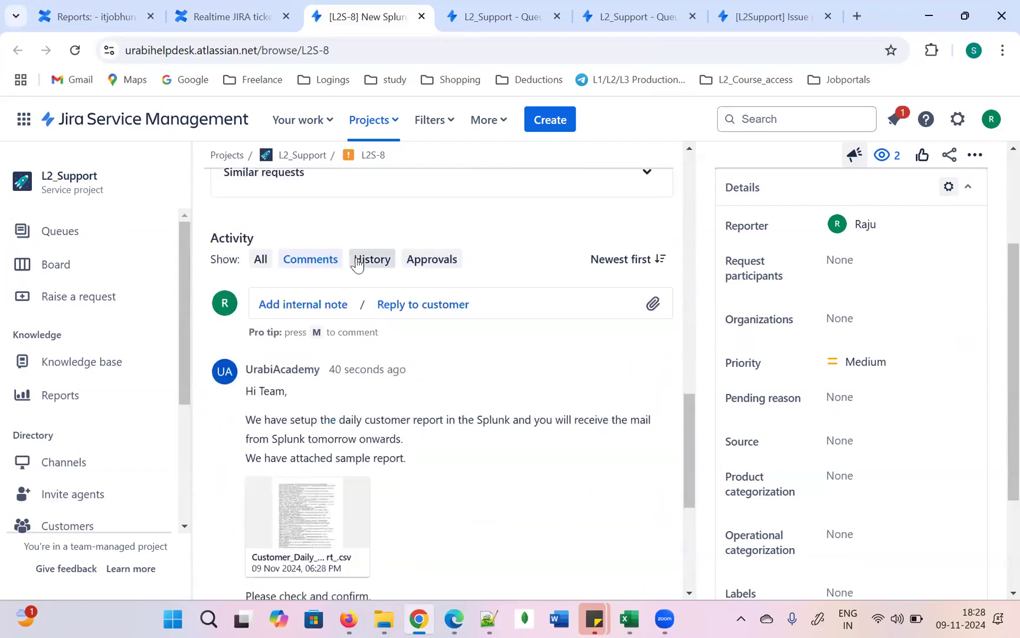
# Show the L2S-8 activity history and review its status, assignee and description changes back to the ticket's creation
pyautogui.click(373, 262)
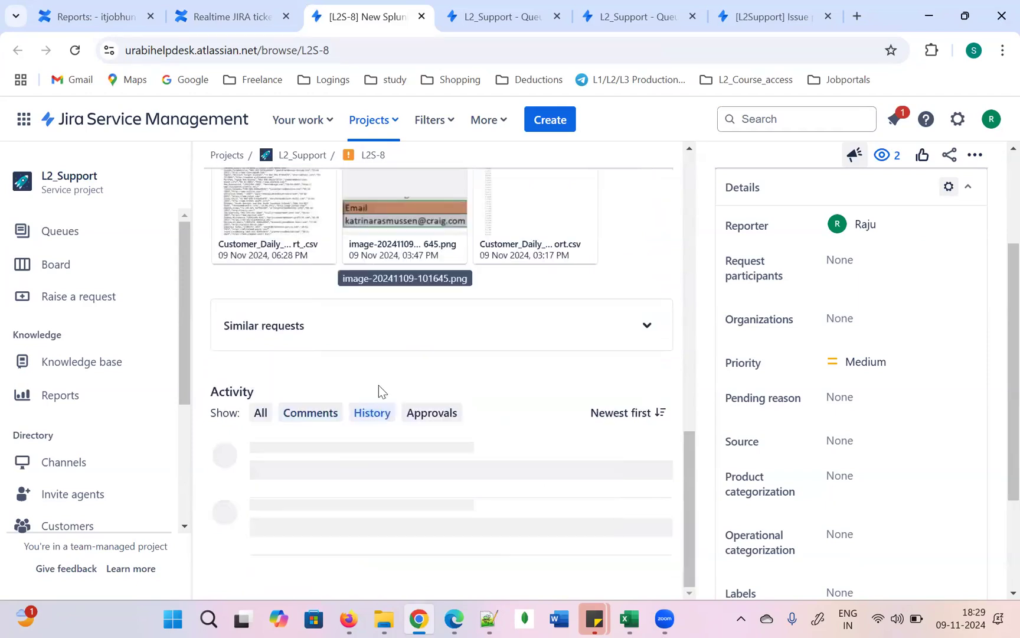
pyautogui.scroll(-6, 378, 385)
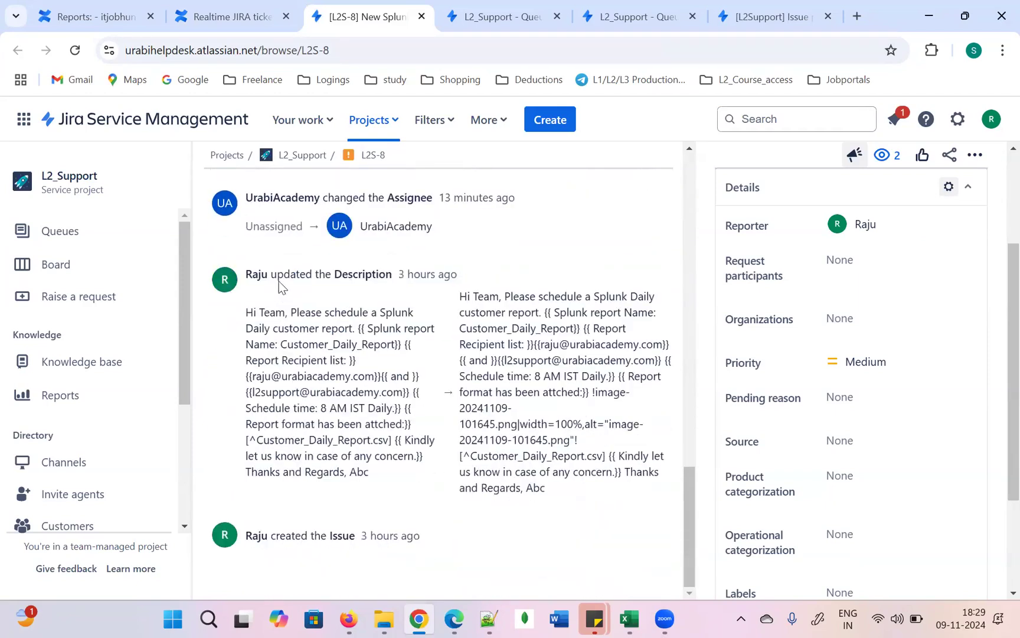
pyautogui.scroll(4, 295, 279)
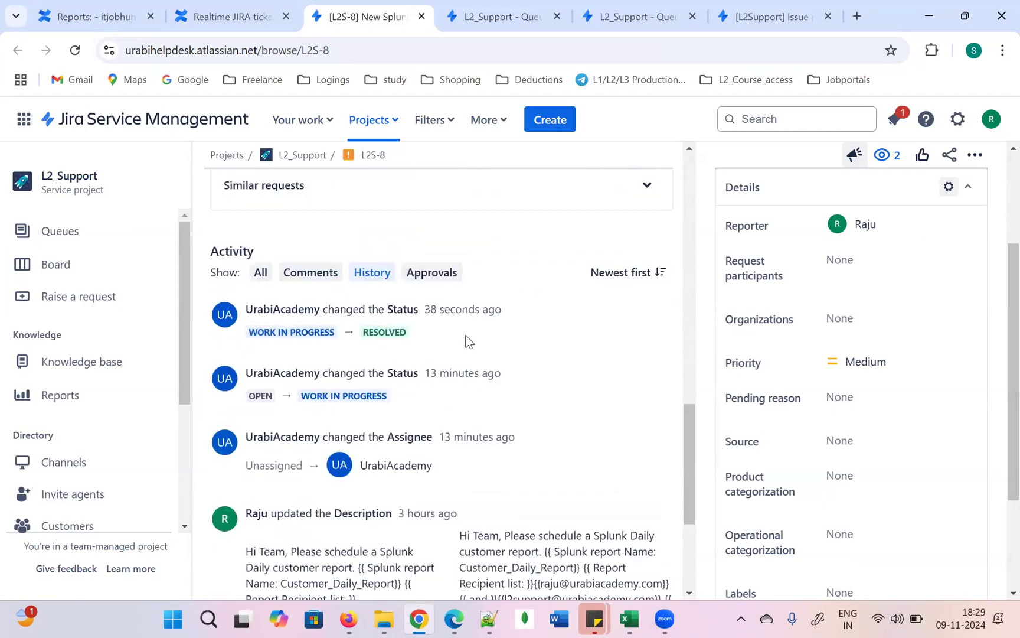
pyautogui.scroll(-2, 481, 377)
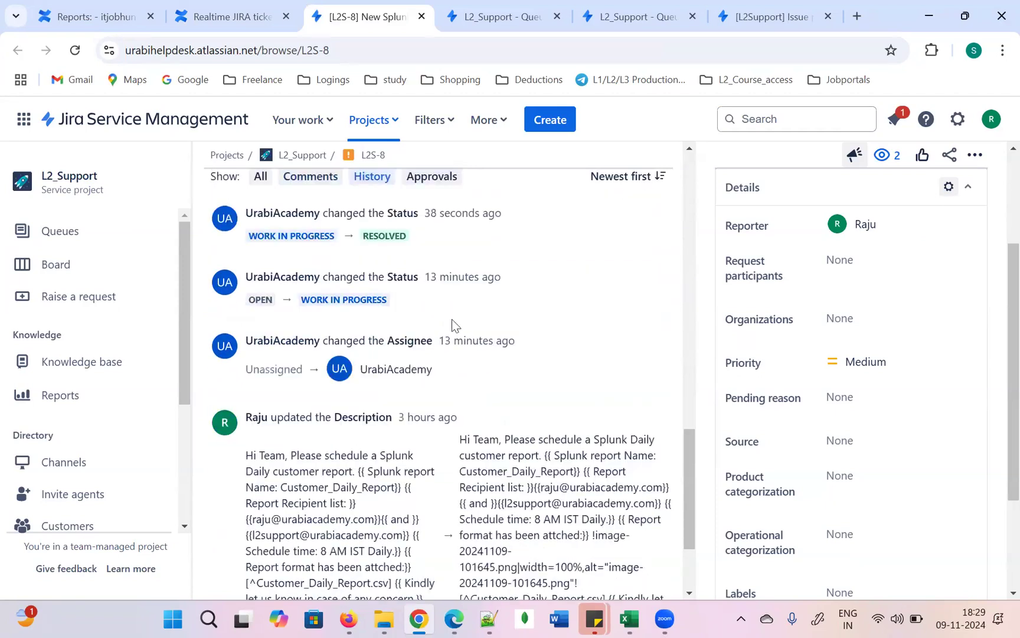
pyautogui.scroll(-1, 451, 326)
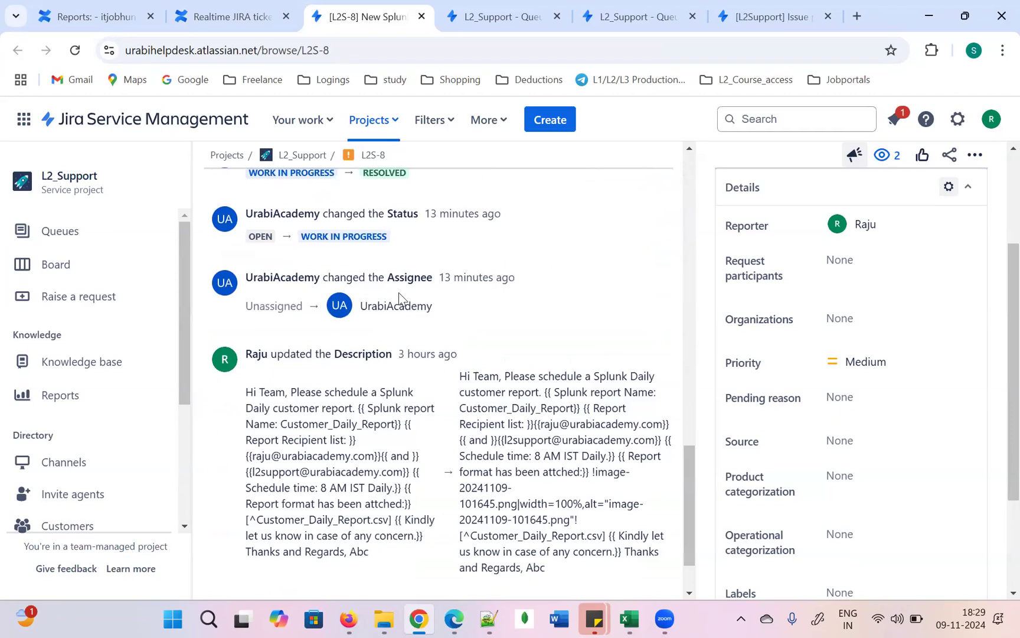
pyautogui.scroll(-1, 416, 313)
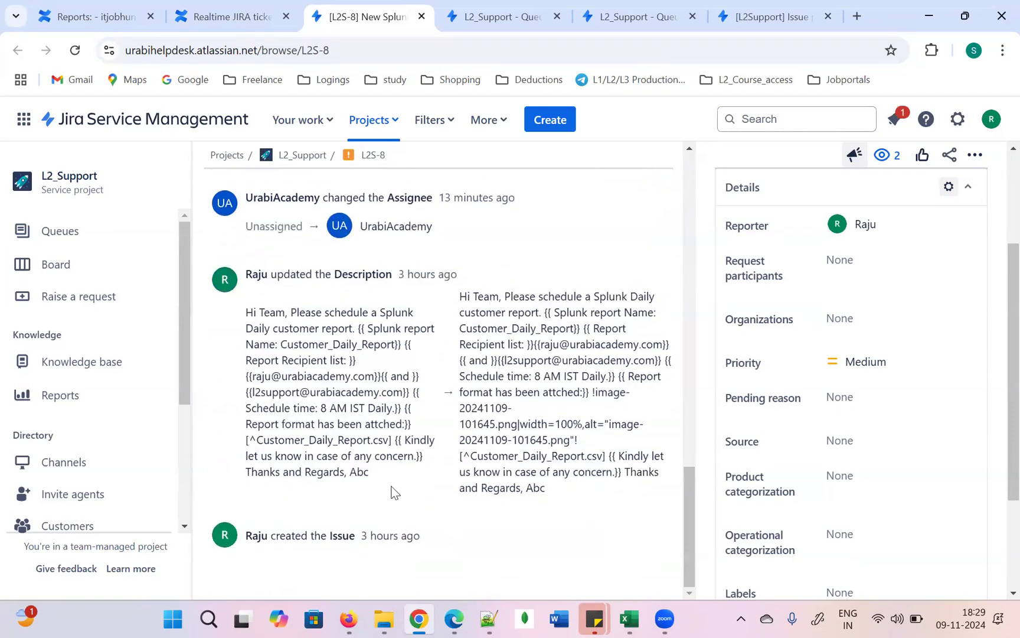
pyautogui.scroll(1, 384, 437)
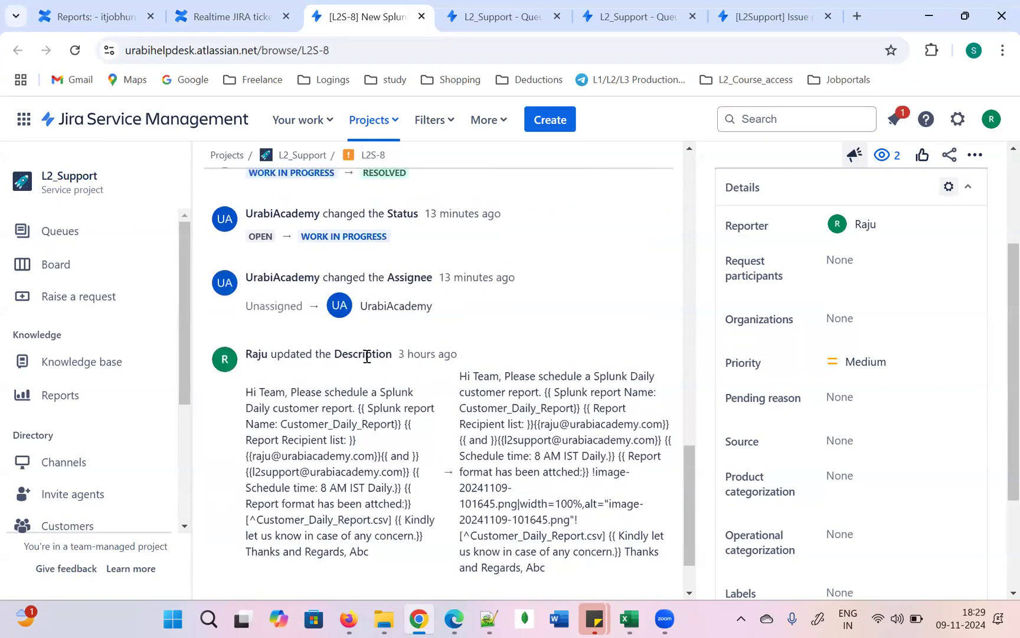
pyautogui.scroll(1, 404, 363)
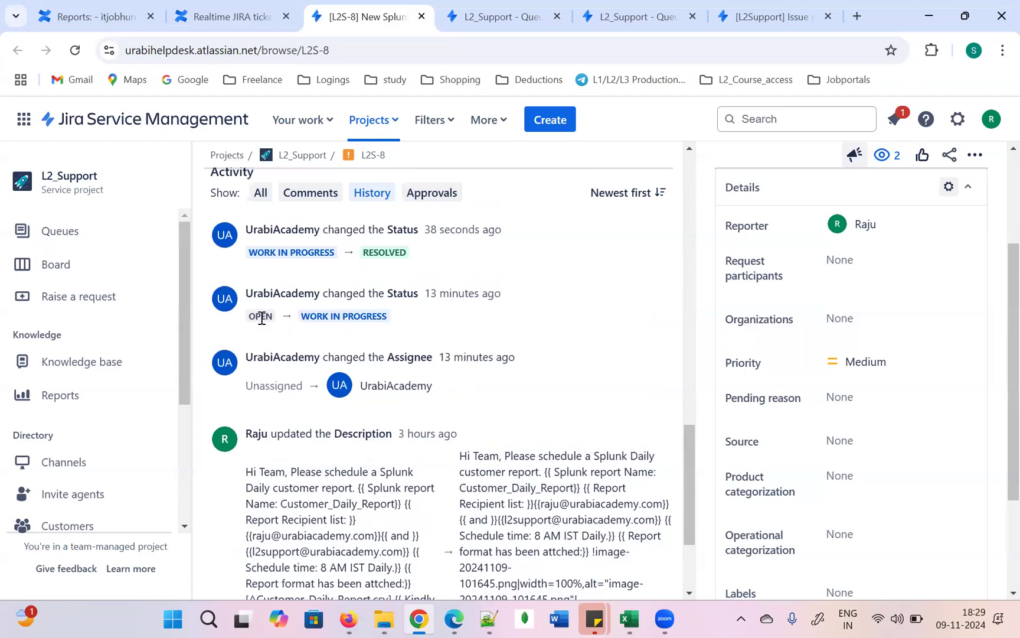
pyautogui.scroll(1, 309, 287)
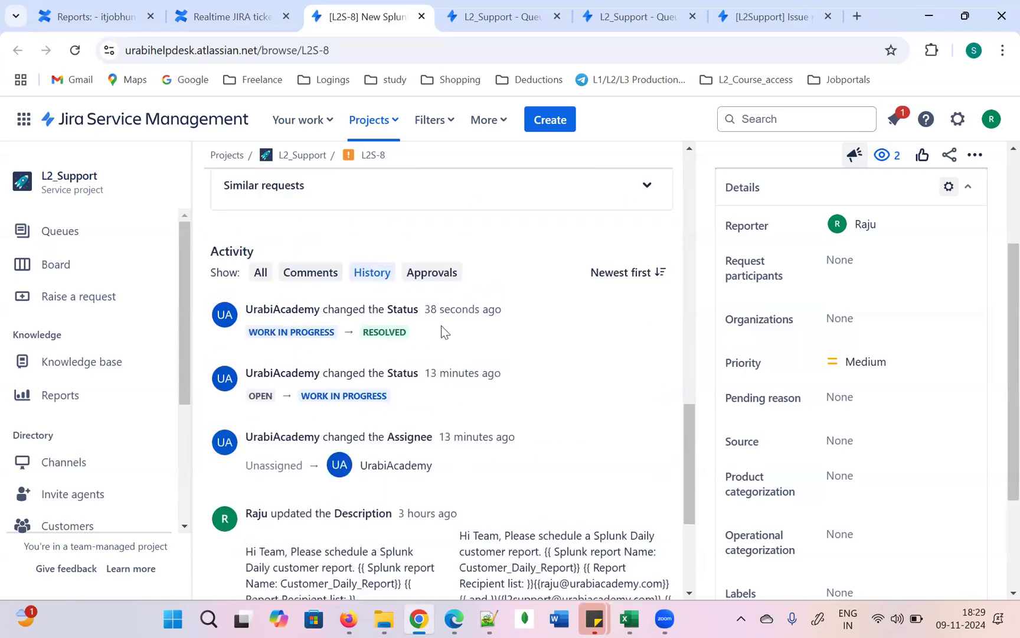
pyautogui.scroll(1, 441, 343)
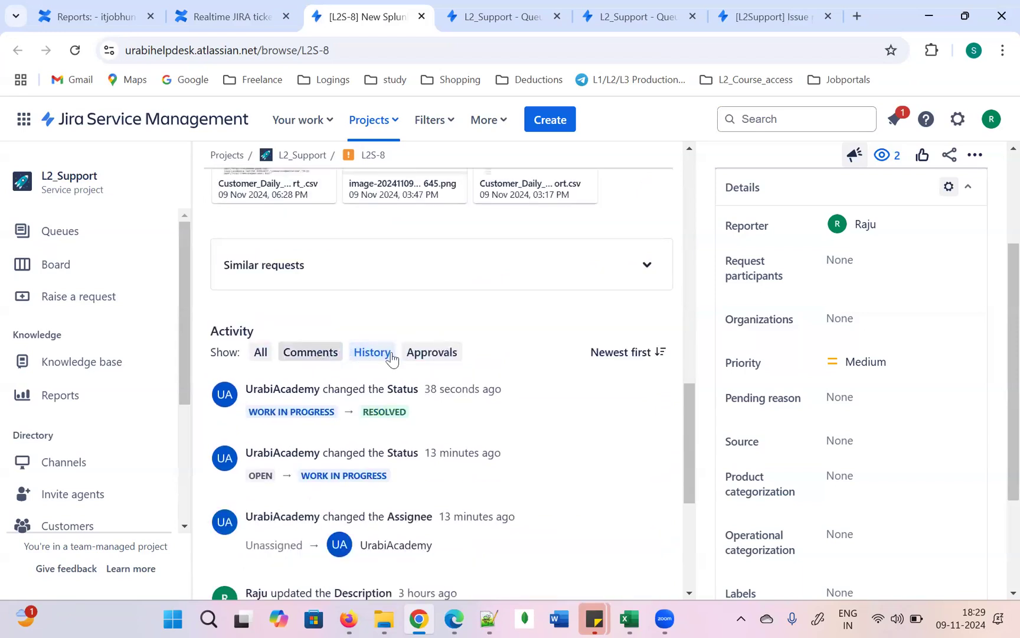
# Show the L2S-8 comments again and read through the resolution reply and the earlier acknowledgement
pyautogui.click(316, 353)
pyautogui.scroll(-6, 389, 446)
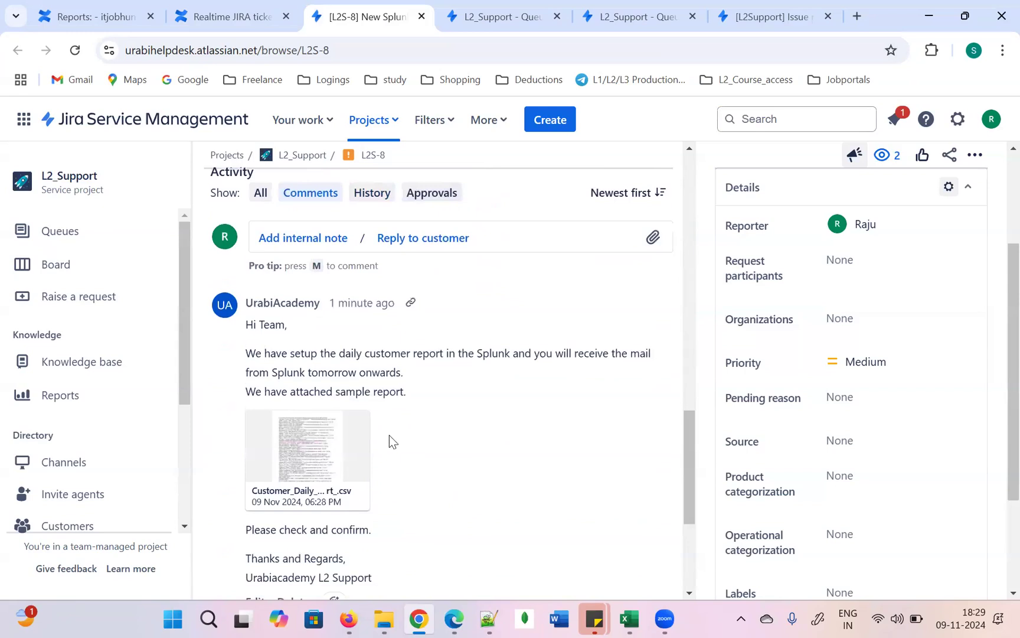
pyautogui.scroll(3, 379, 429)
pyautogui.scroll(-3, 357, 452)
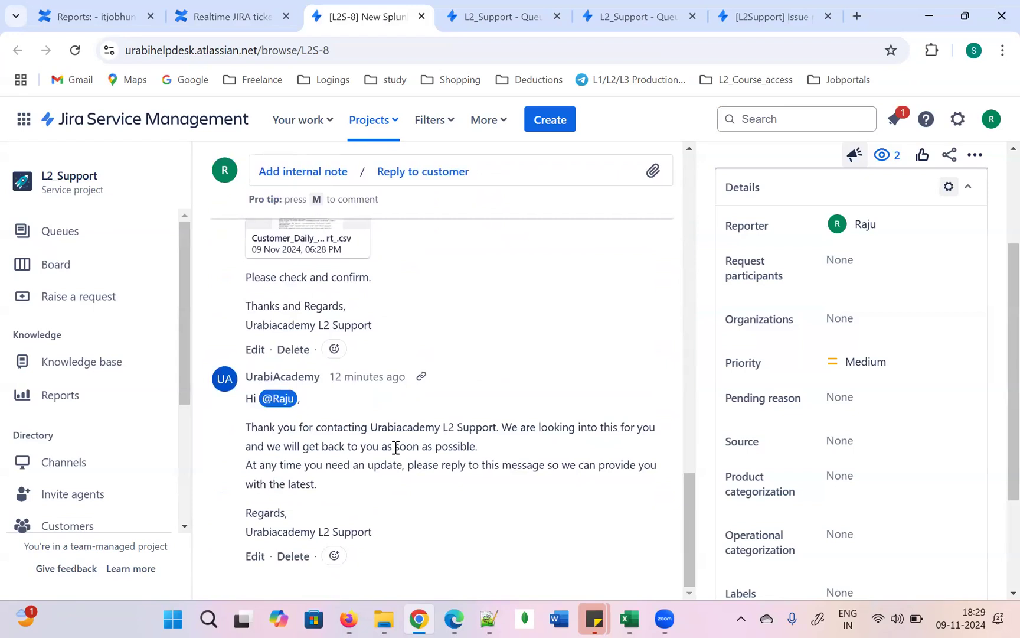
pyautogui.scroll(4, 376, 431)
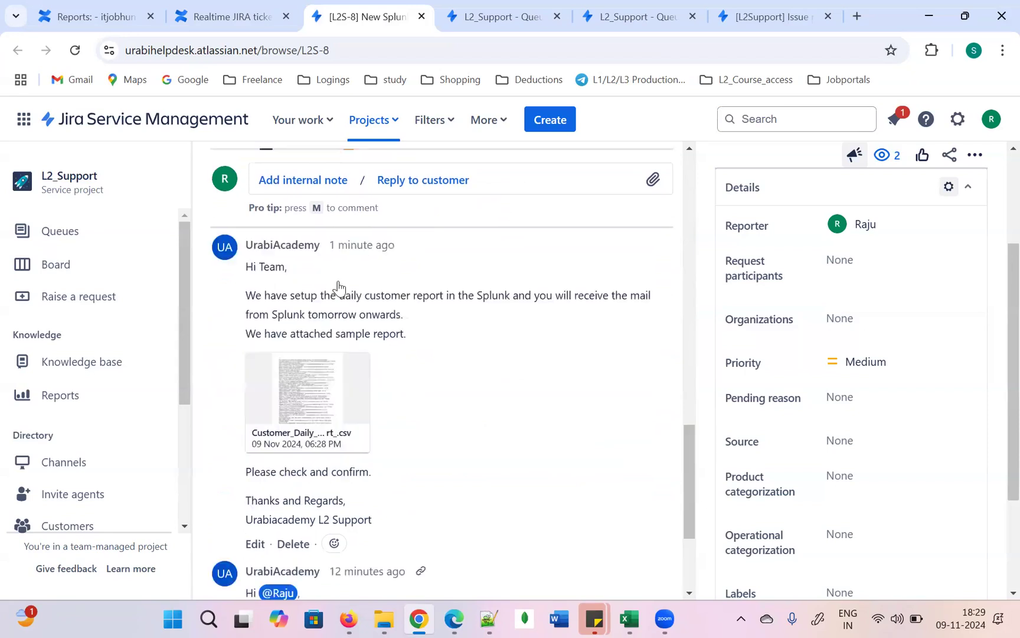
# Check the L2S-8 ticket in Edge, then return to Chrome and view the beginning of the Confluence page "Realtime JIRA ticket for report request."
pyautogui.click(427, 619)
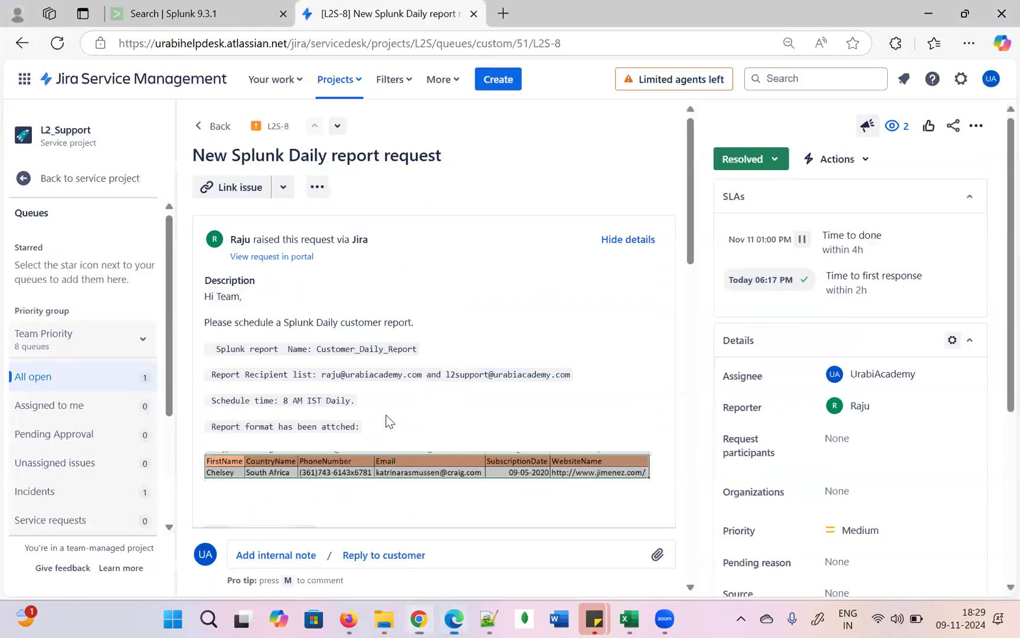
pyautogui.click(419, 619)
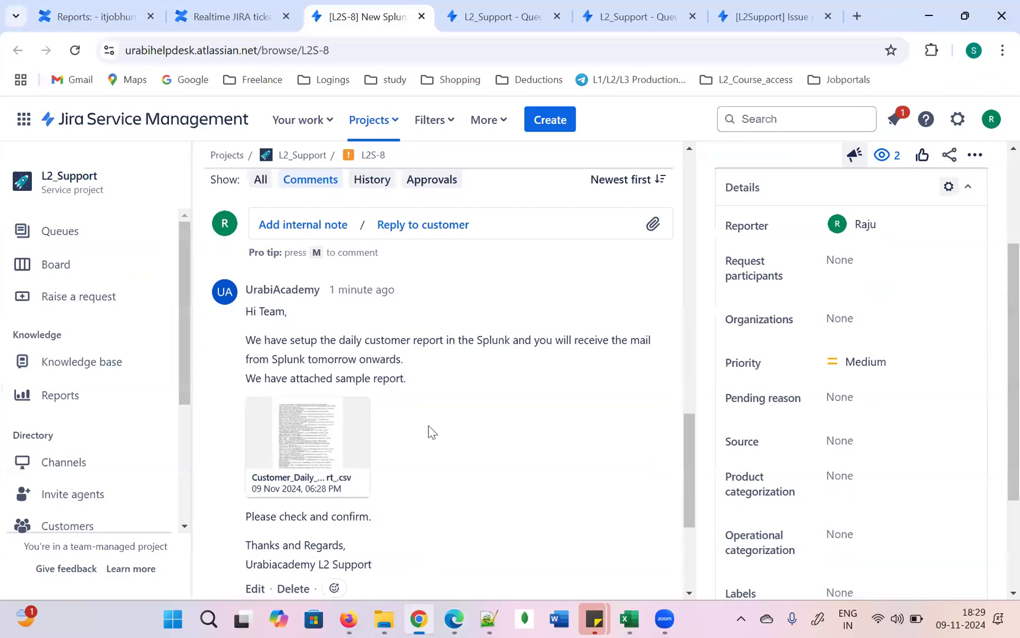
pyautogui.click(235, 17)
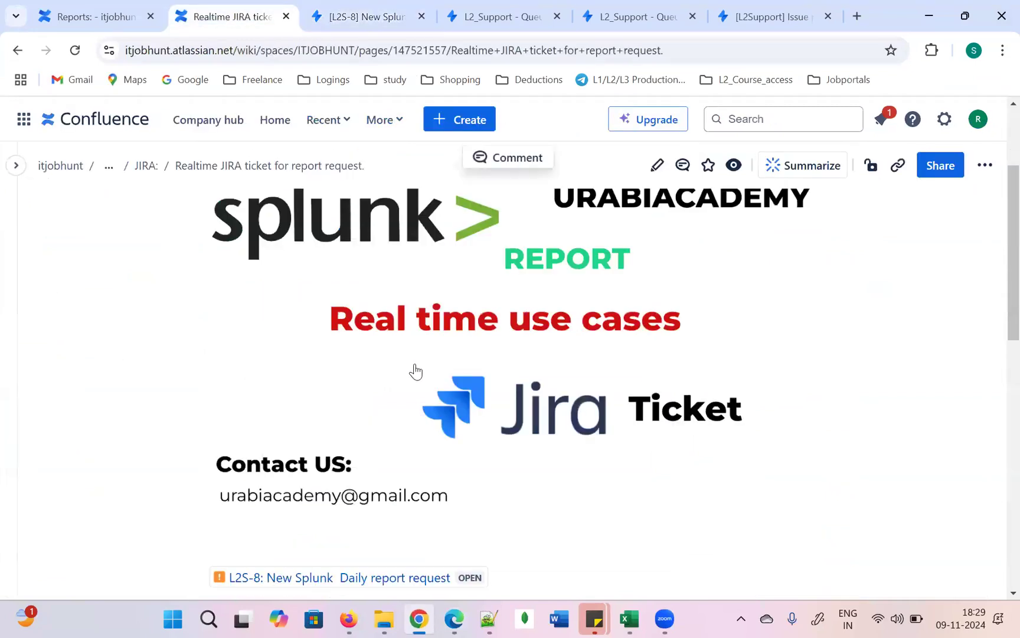
pyautogui.scroll(2, 416, 371)
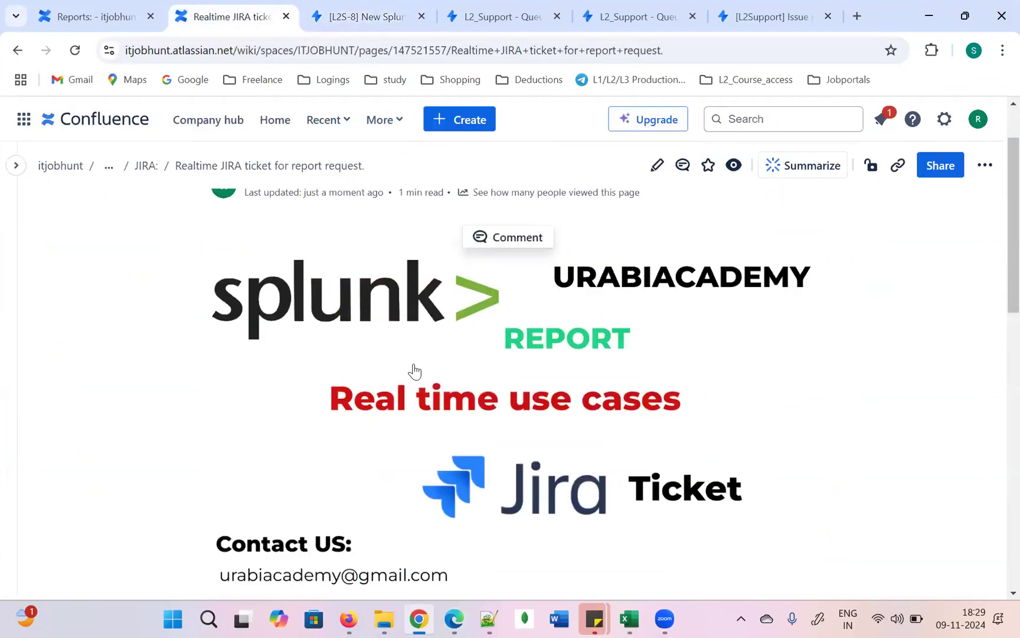